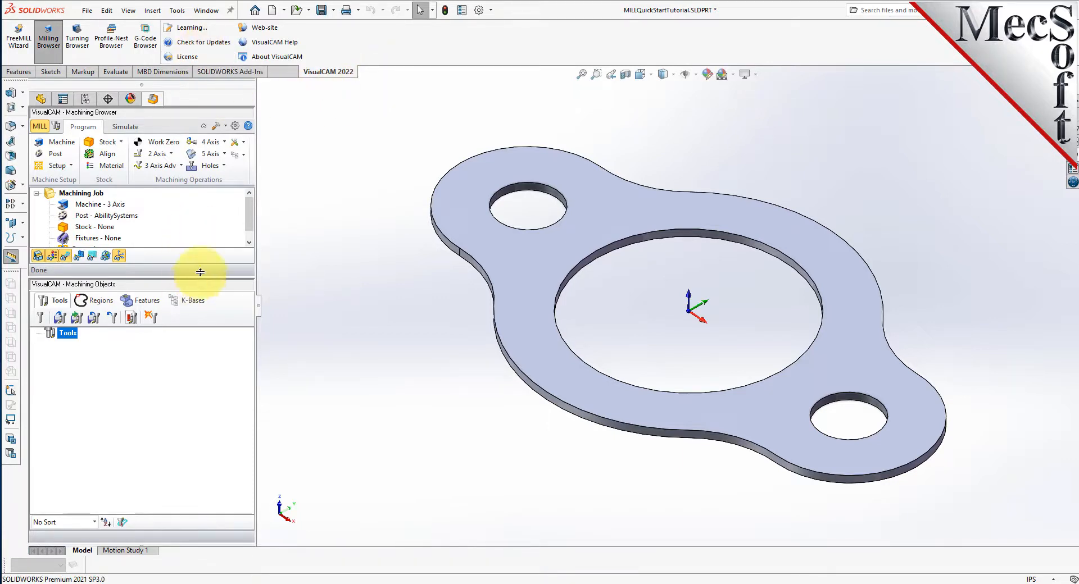
- Open the milling browser and enlarge the area showing the machining job tree
{"action": "left_click", "coordinate": [47, 37]}
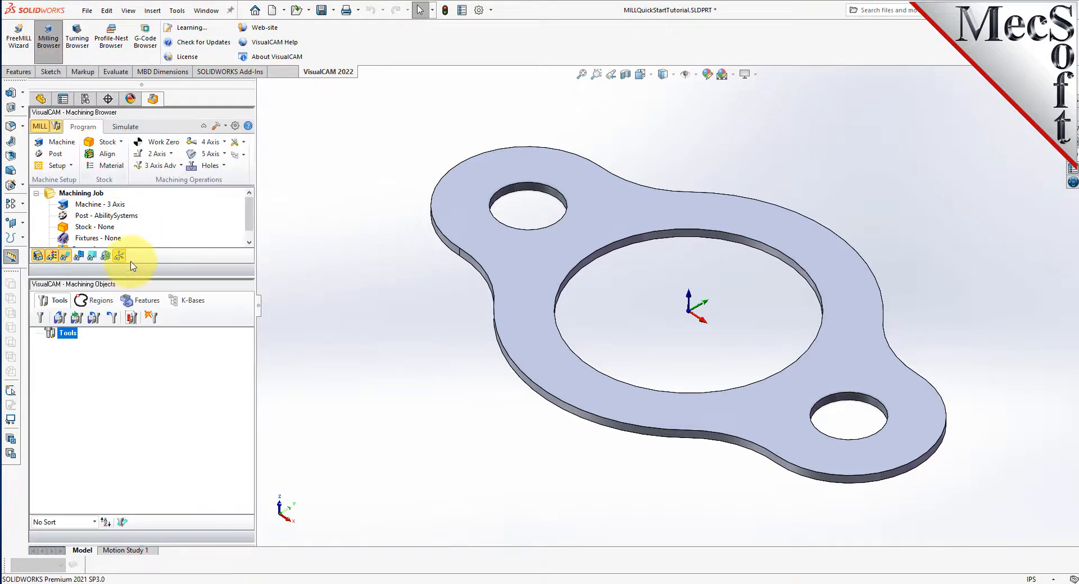
{"action": "left_click_drag", "start_coordinate": [135, 275], "coordinate": [130, 382]}
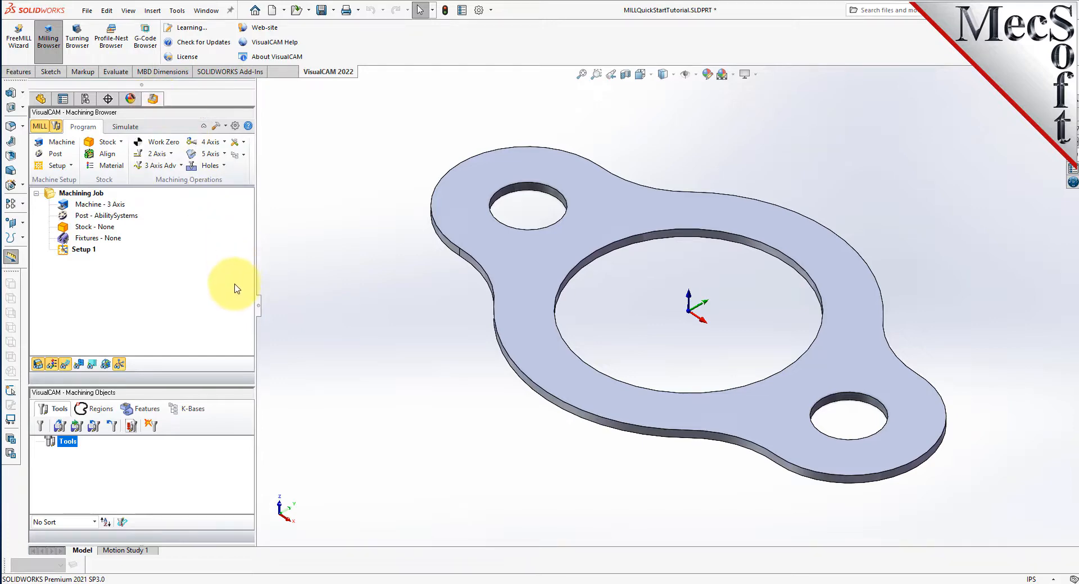
{"action": "left_click_drag", "start_coordinate": [259, 306], "coordinate": [255, 341]}
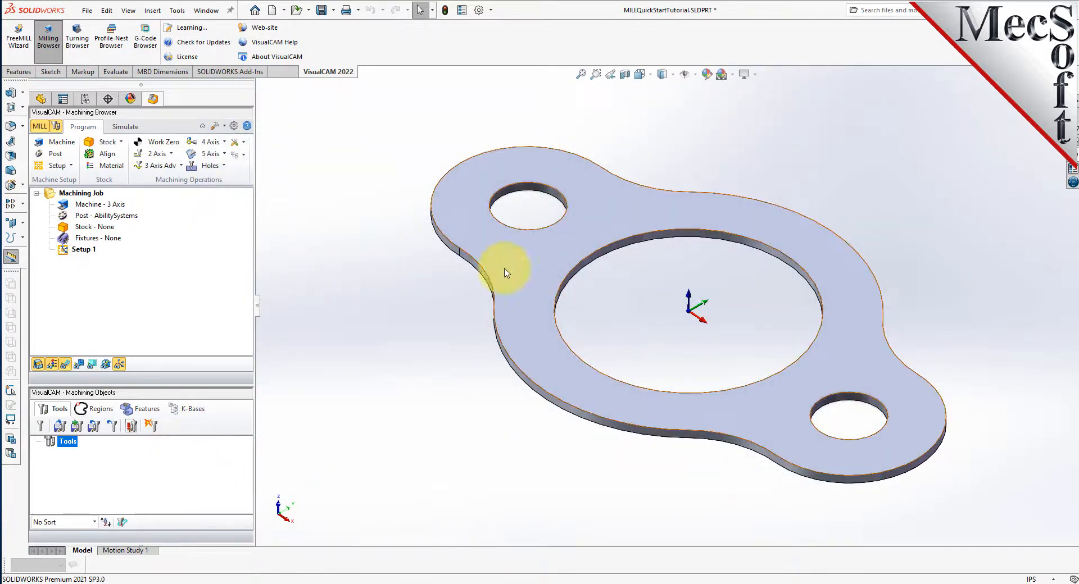
- Define the machine tool for the machining job as a 3 Axis machine
{"action": "left_click", "coordinate": [72, 144]}
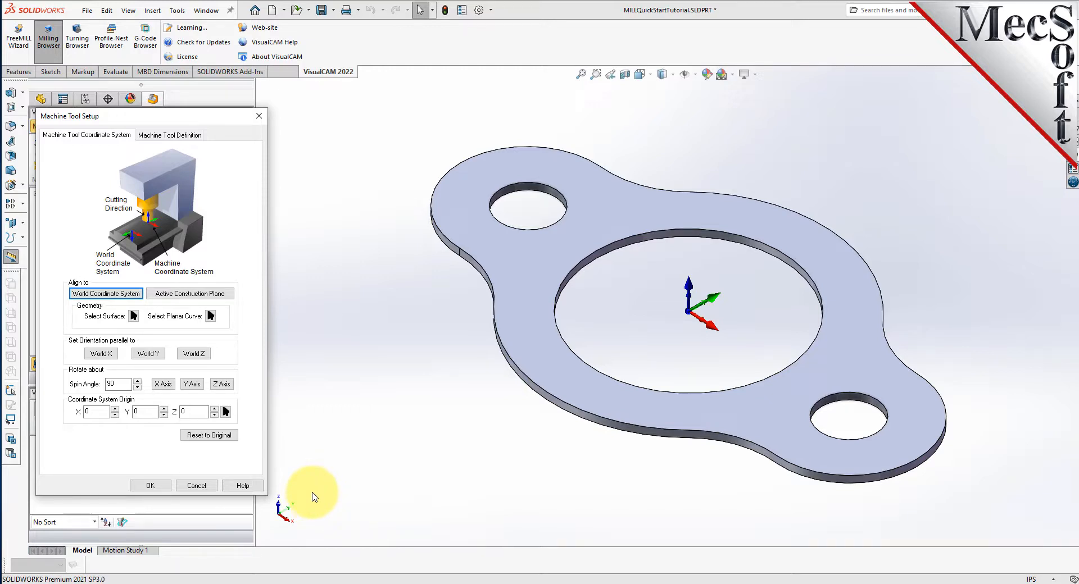
{"action": "left_click", "coordinate": [188, 139]}
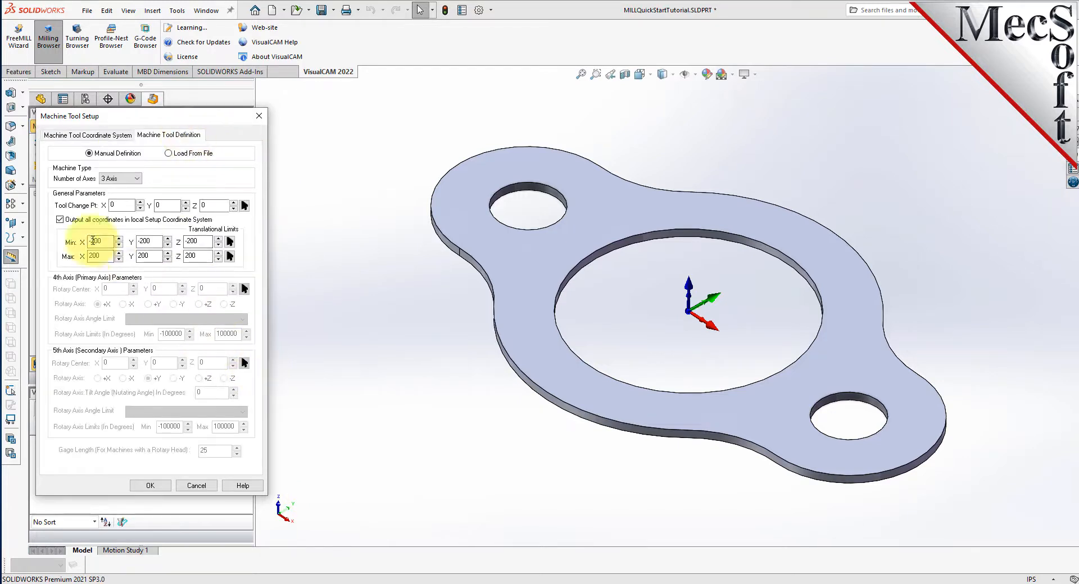
{"action": "left_click", "coordinate": [123, 179]}
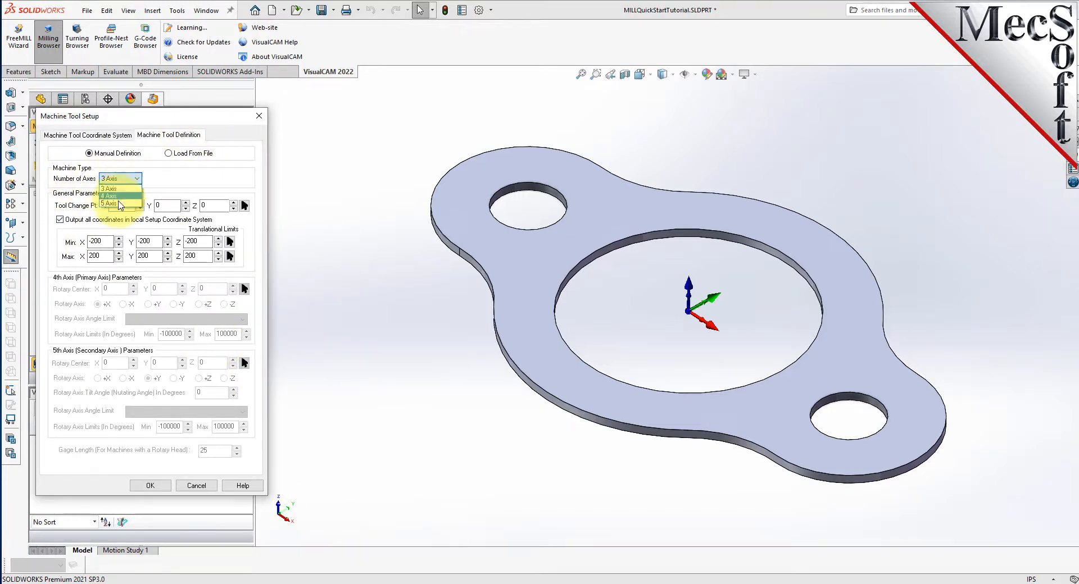
{"action": "left_click", "coordinate": [121, 188]}
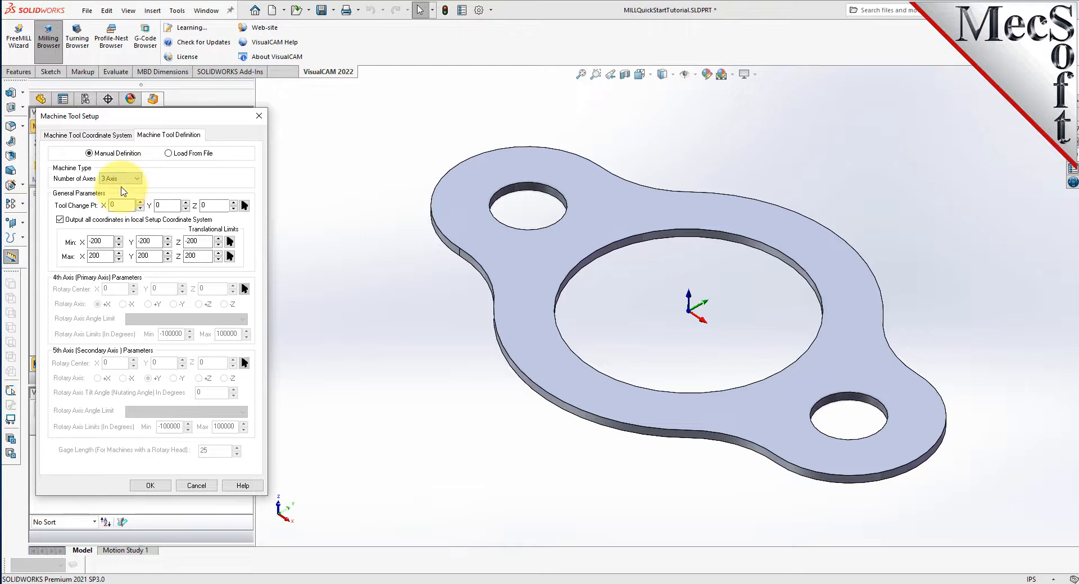
{"action": "left_click", "coordinate": [151, 486]}
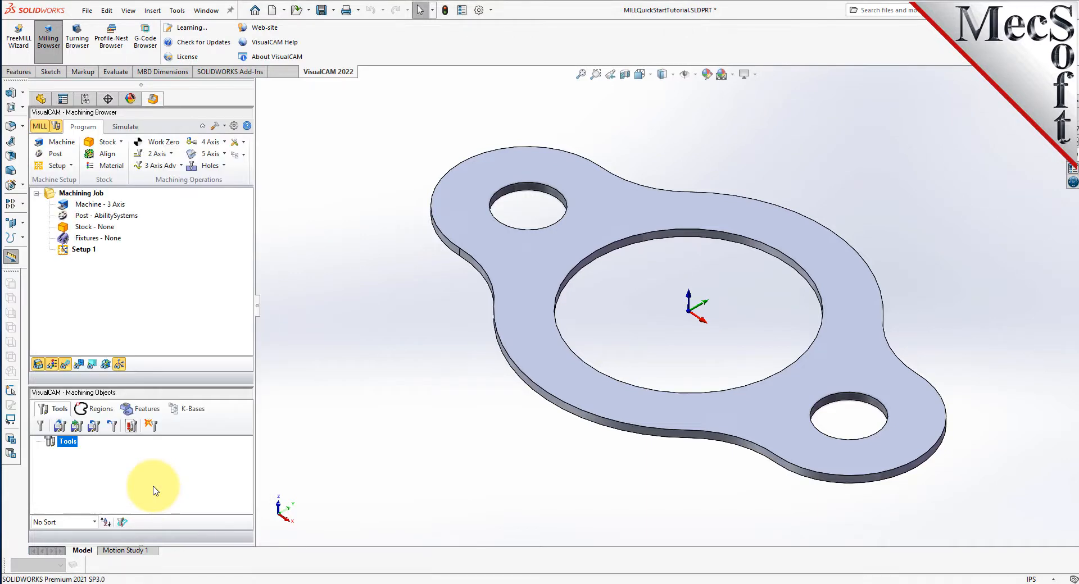
{"action": "left_click", "coordinate": [65, 206]}
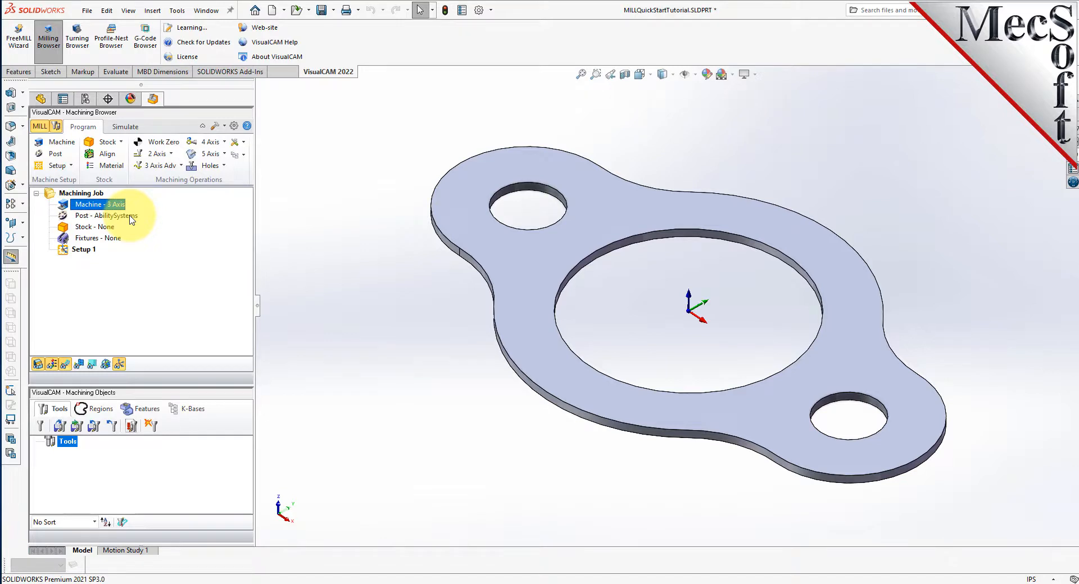
- Assign the Haas legacy post-processor to the machining job
{"action": "left_click", "coordinate": [57, 157]}
{"action": "left_click_drag", "start_coordinate": [141, 115], "coordinate": [291, 194]}
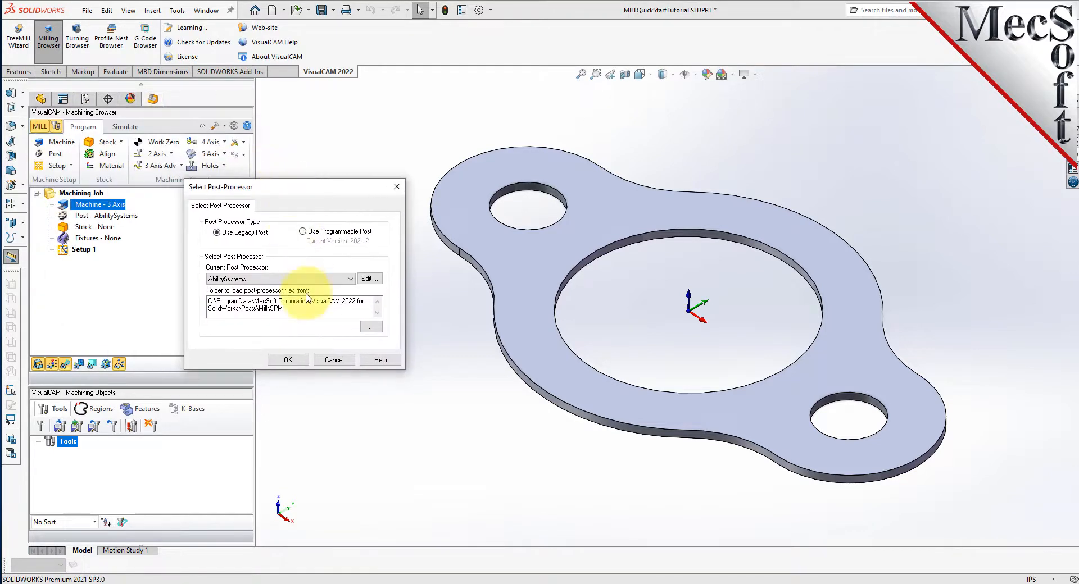
{"action": "left_click", "coordinate": [232, 282]}
{"action": "scroll", "coordinate": [235, 371], "scroll_direction": "down", "scroll_amount": 8}
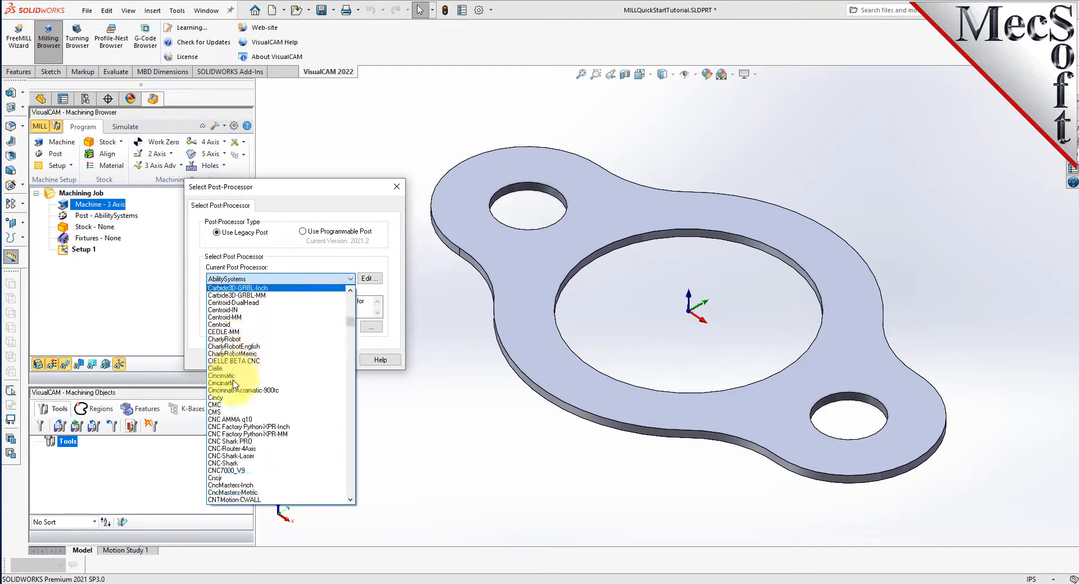
{"action": "scroll", "coordinate": [234, 383], "scroll_direction": "down", "scroll_amount": 15}
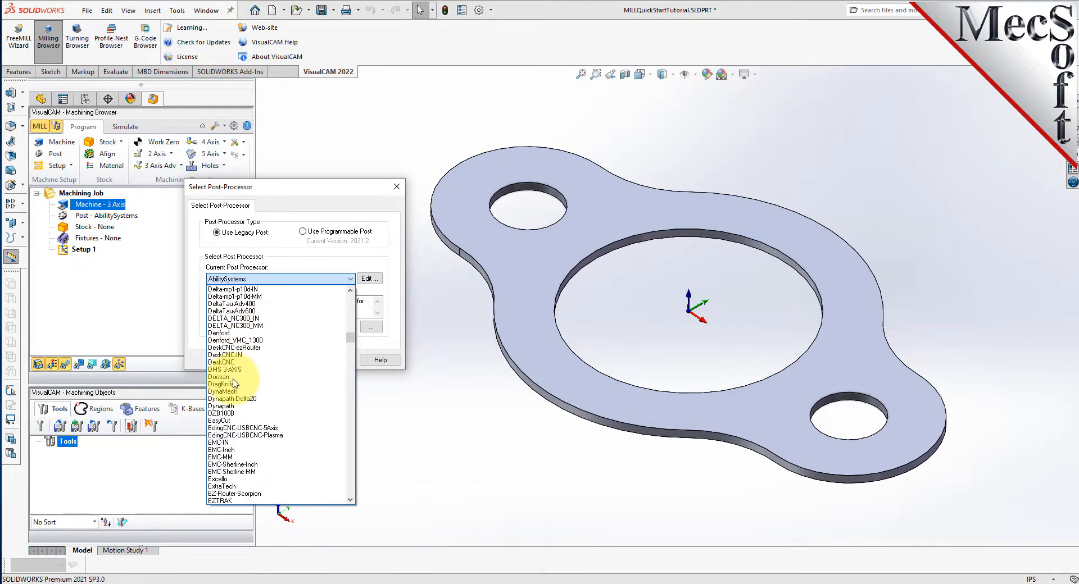
{"action": "scroll", "coordinate": [235, 383], "scroll_direction": "down", "scroll_amount": 15}
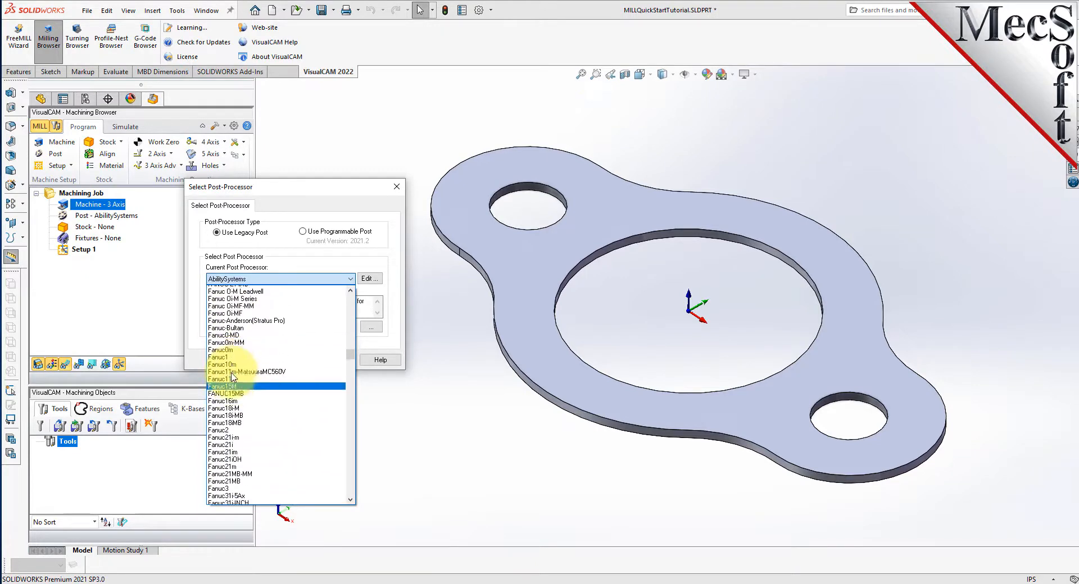
{"action": "scroll", "coordinate": [233, 379], "scroll_direction": "down", "scroll_amount": 10}
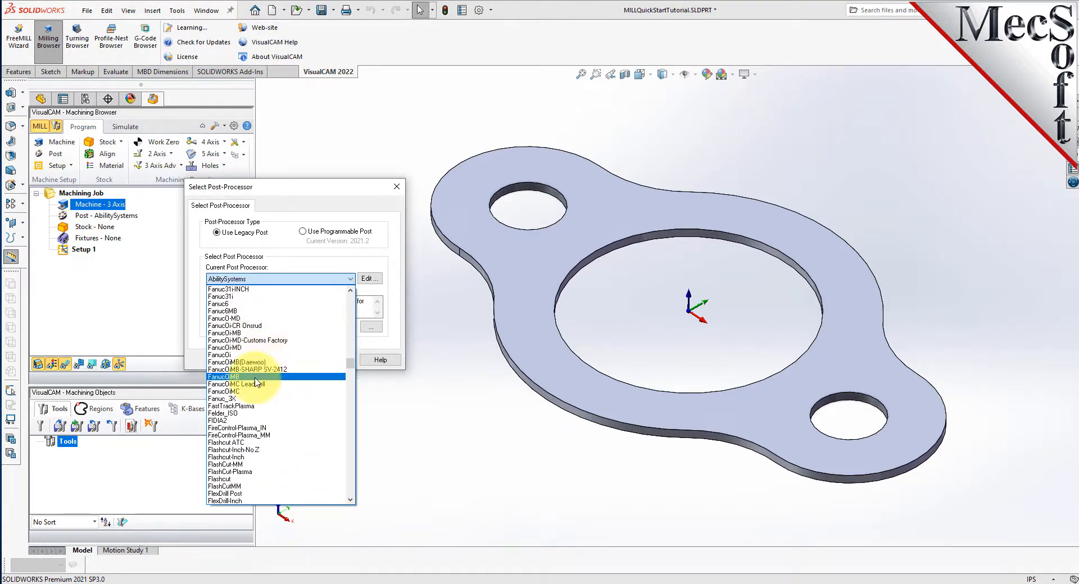
{"action": "scroll", "coordinate": [256, 382], "scroll_direction": "down", "scroll_amount": 15}
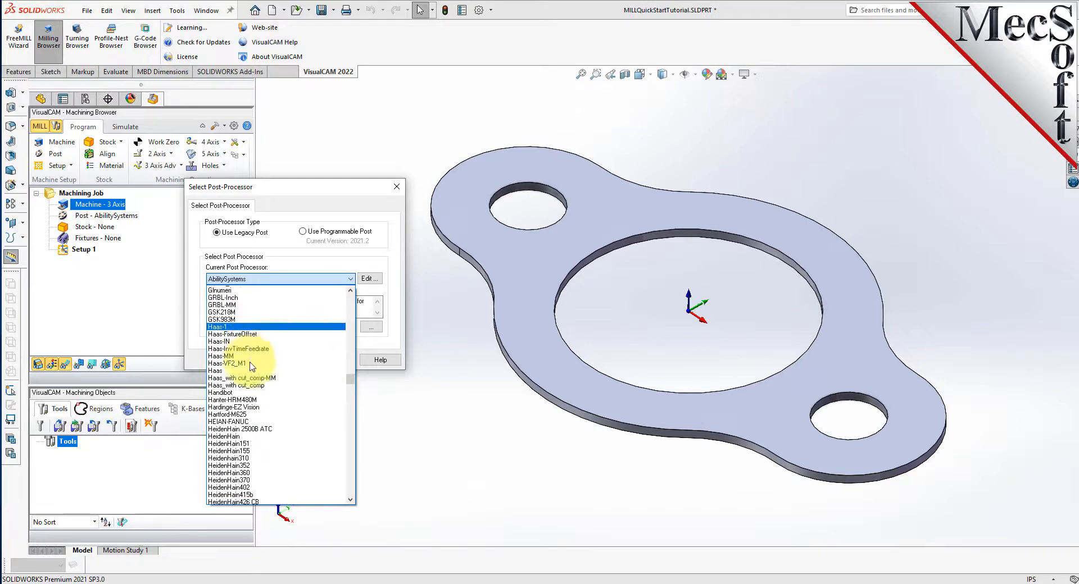
{"action": "scroll", "coordinate": [251, 366], "scroll_direction": "down", "scroll_amount": 2}
{"action": "left_click", "coordinate": [222, 329]}
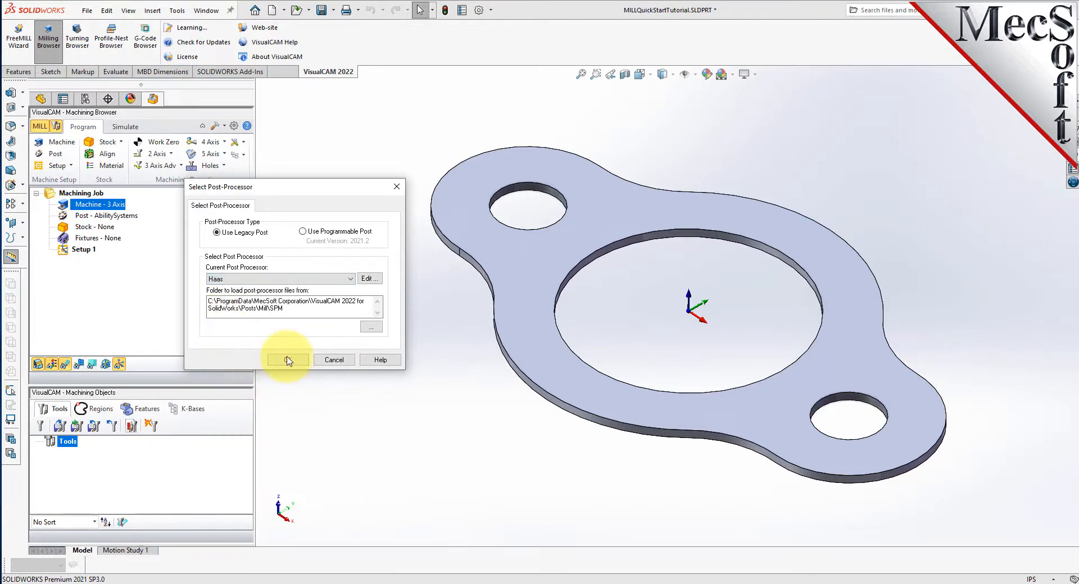
{"action": "left_click", "coordinate": [288, 361]}
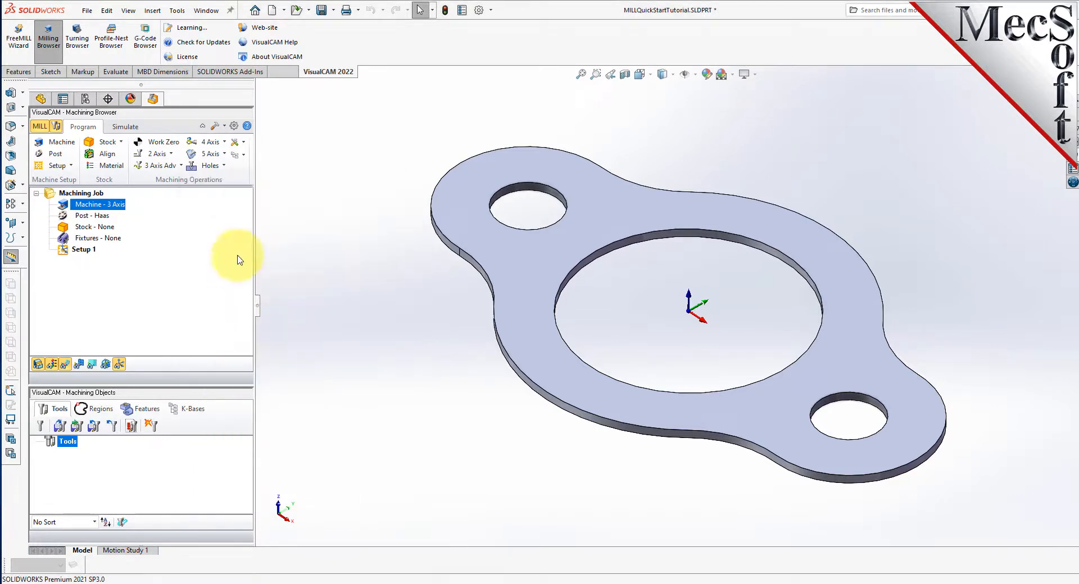
- Set the posted file extension to .nc in the post processor preferences
{"action": "left_click", "coordinate": [234, 125]}
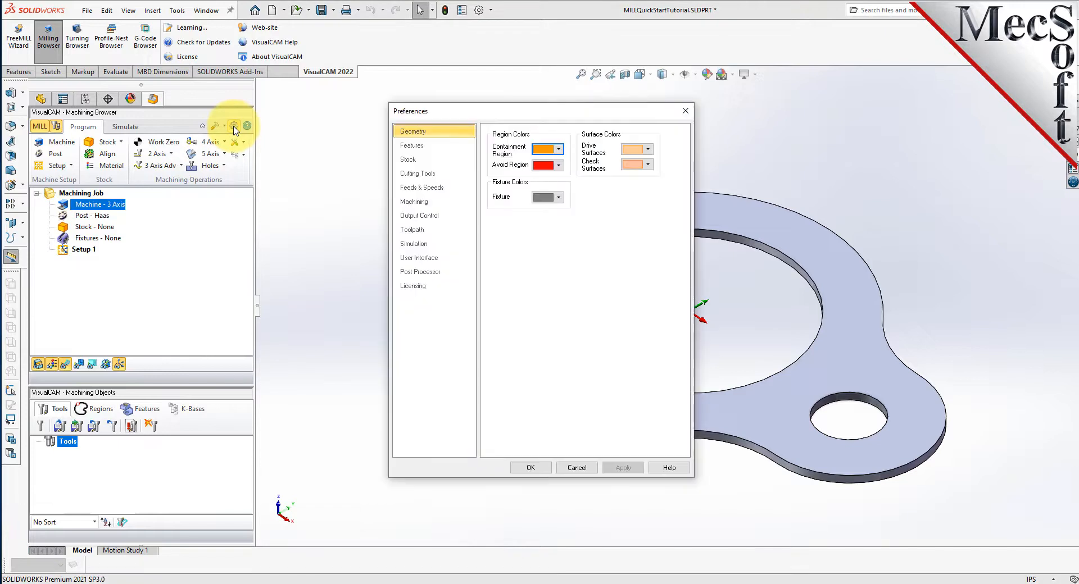
{"action": "left_click", "coordinate": [433, 270]}
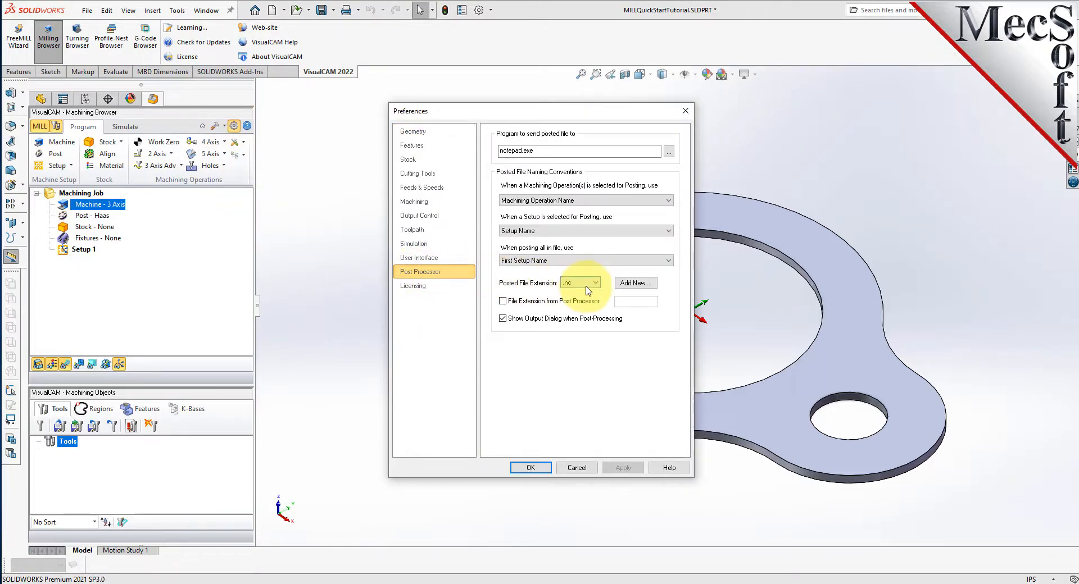
{"action": "left_click", "coordinate": [588, 284]}
{"action": "left_click", "coordinate": [574, 292]}
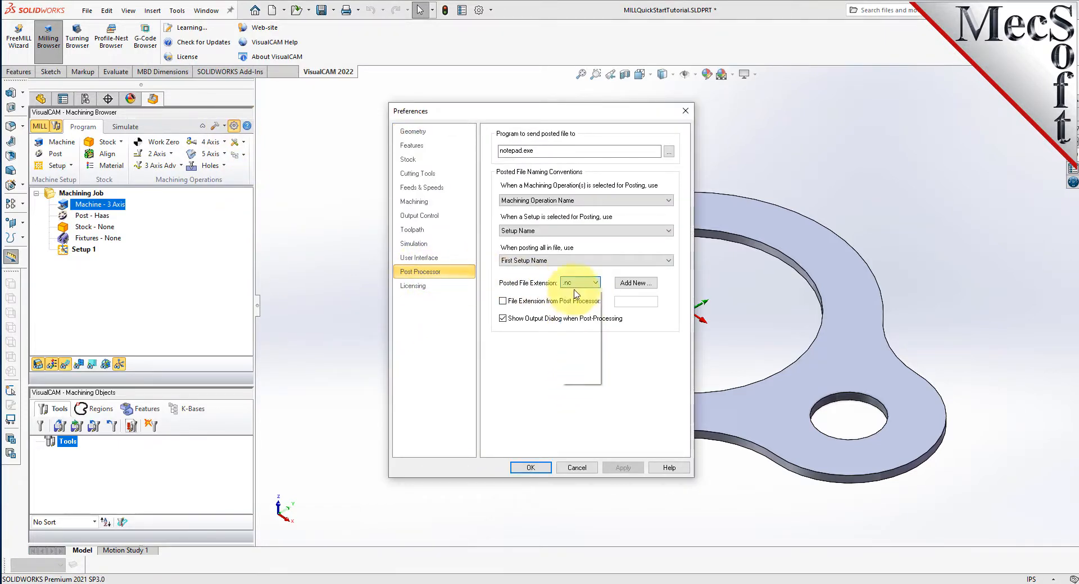
{"action": "left_click", "coordinate": [531, 467]}
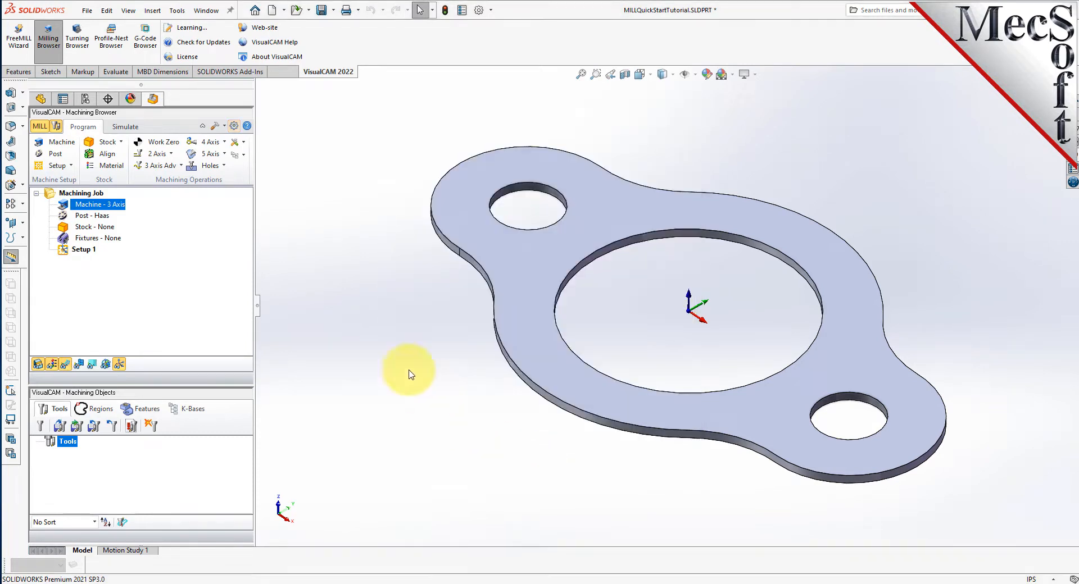
{"action": "left_click", "coordinate": [85, 216]}
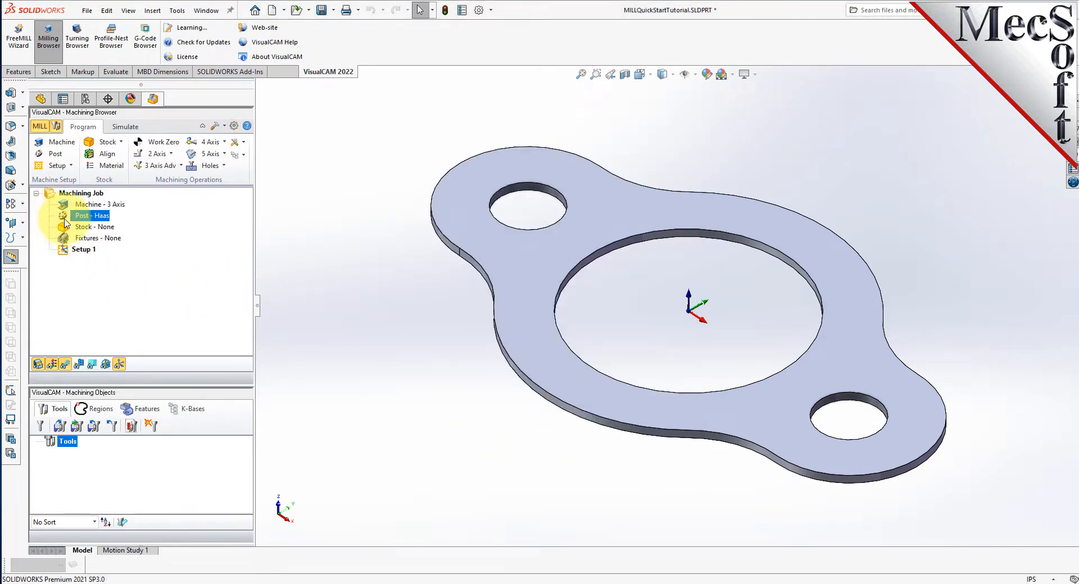
- Select Setup 1 and toggle the machining coordinate system's visibility off and back on
{"action": "left_click", "coordinate": [63, 249]}
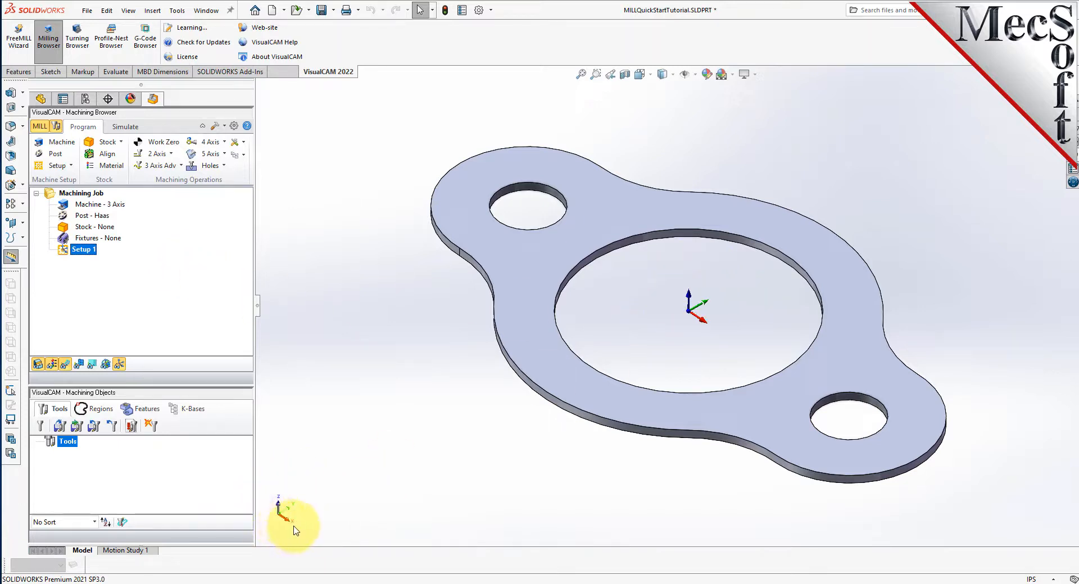
{"action": "left_click", "coordinate": [119, 365]}
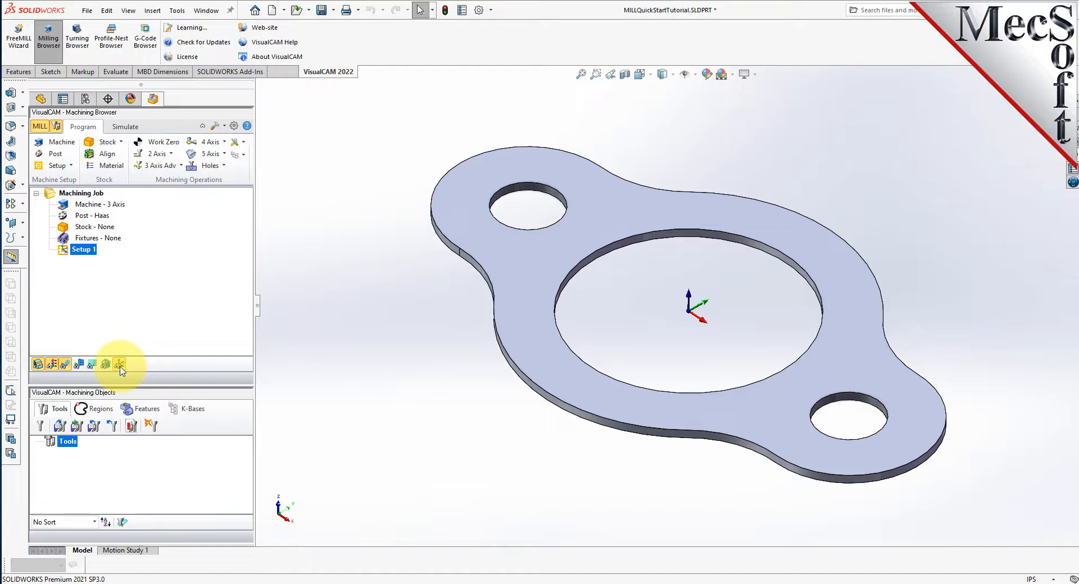
{"action": "left_click", "coordinate": [107, 369]}
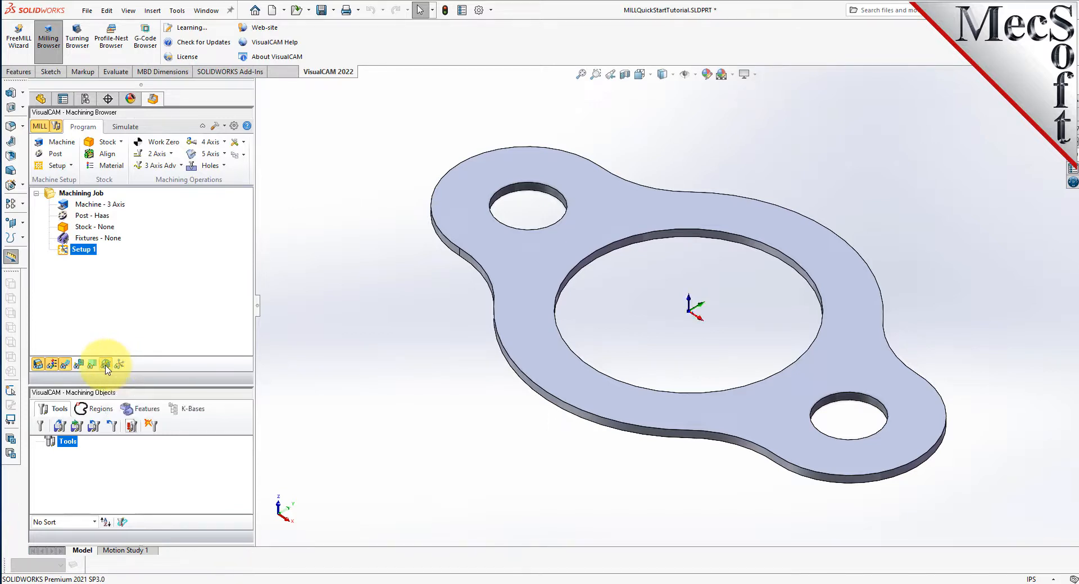
{"action": "left_click", "coordinate": [107, 370]}
{"action": "left_click", "coordinate": [107, 370]}
{"action": "left_click", "coordinate": [121, 366]}
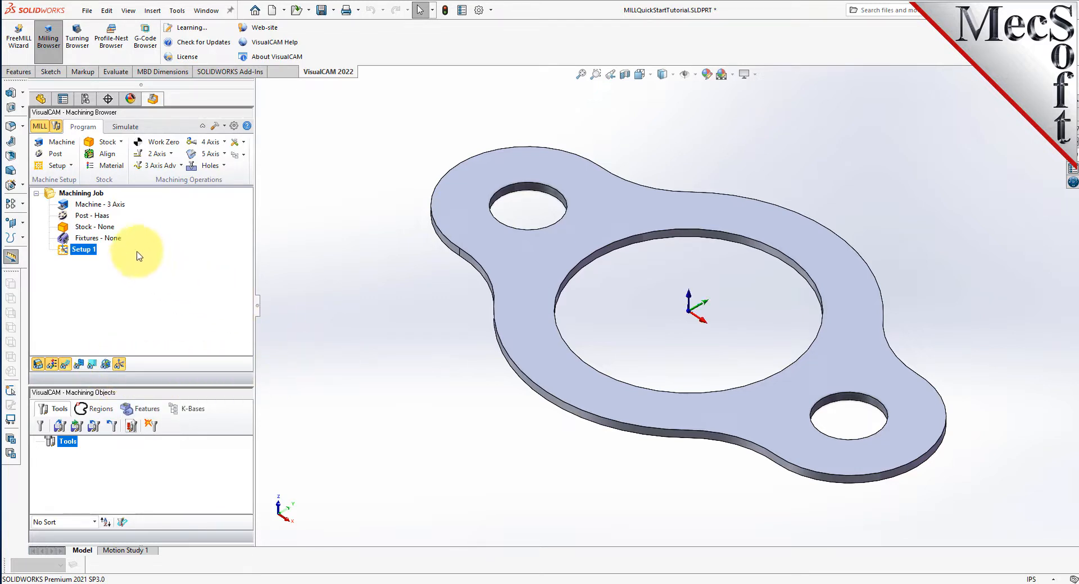
- Define a box stock with length 10 in, width 6 in and height 0.125 in
{"action": "left_click", "coordinate": [121, 143]}
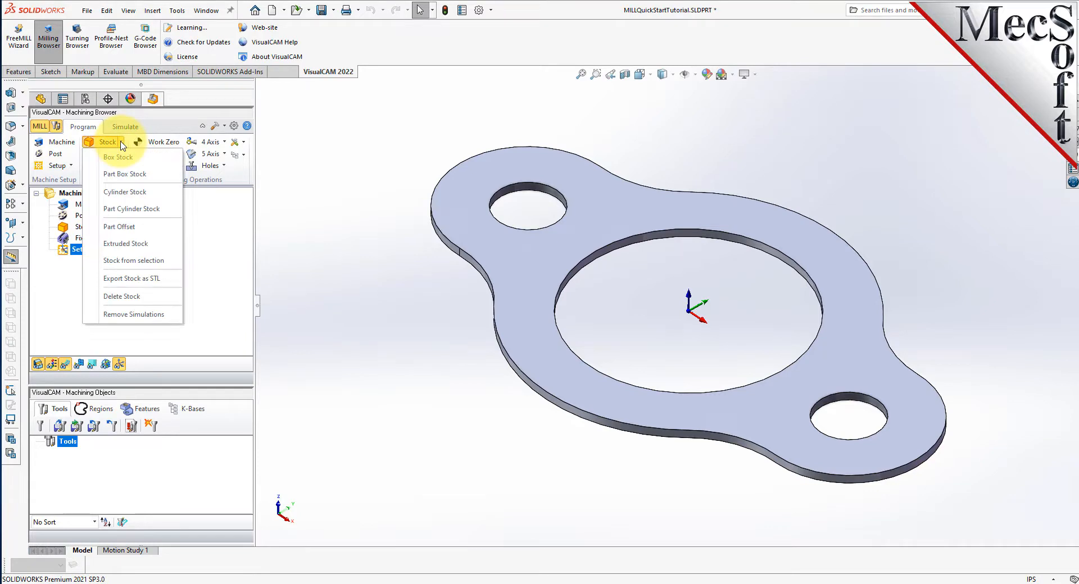
{"action": "left_click", "coordinate": [154, 163]}
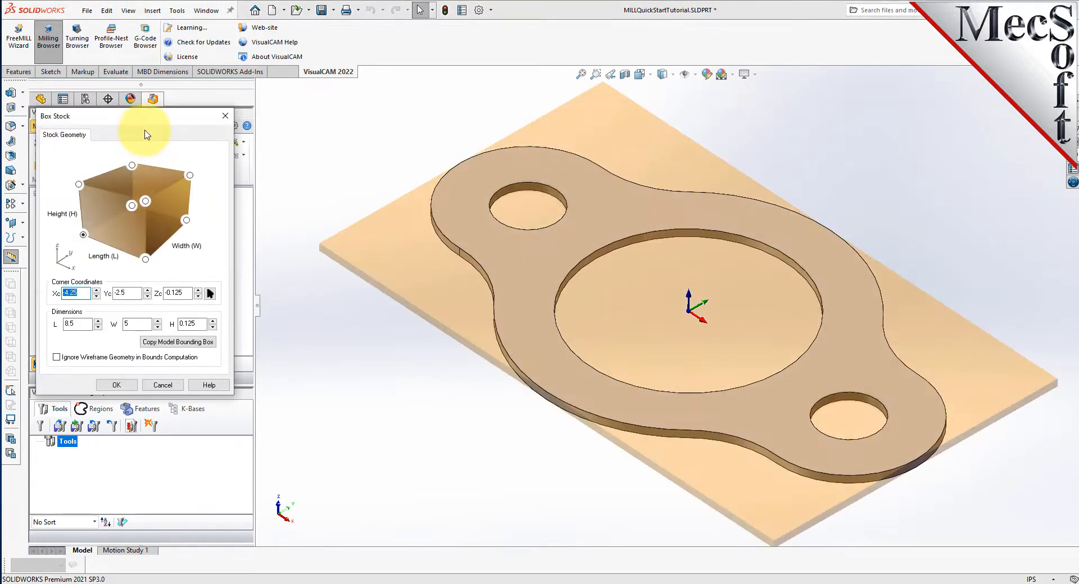
{"action": "left_click_drag", "start_coordinate": [142, 115], "coordinate": [209, 143]}
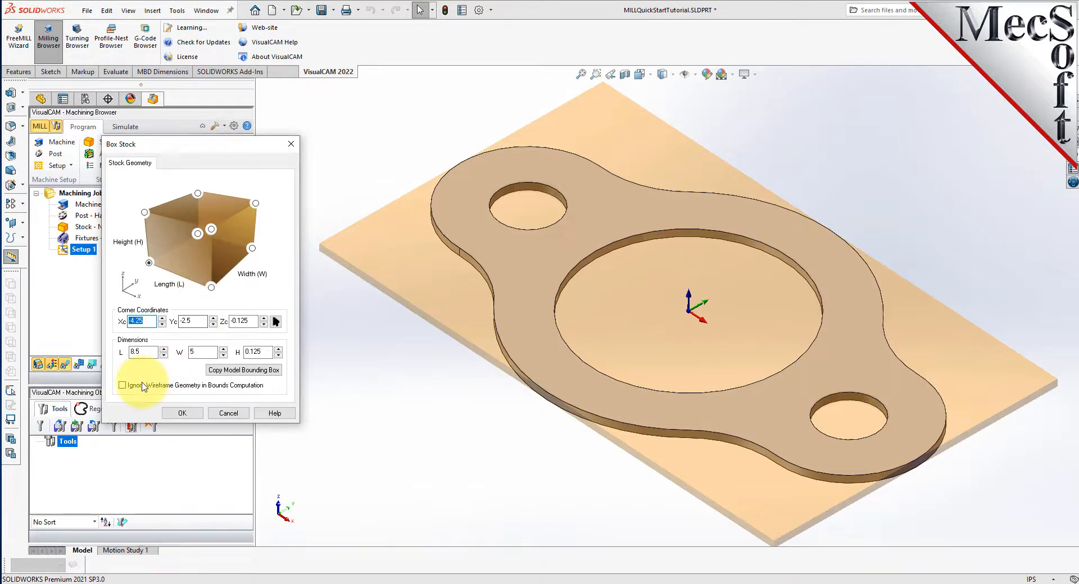
{"action": "double_click", "coordinate": [145, 352]}
{"action": "type", "text": "10.0"}
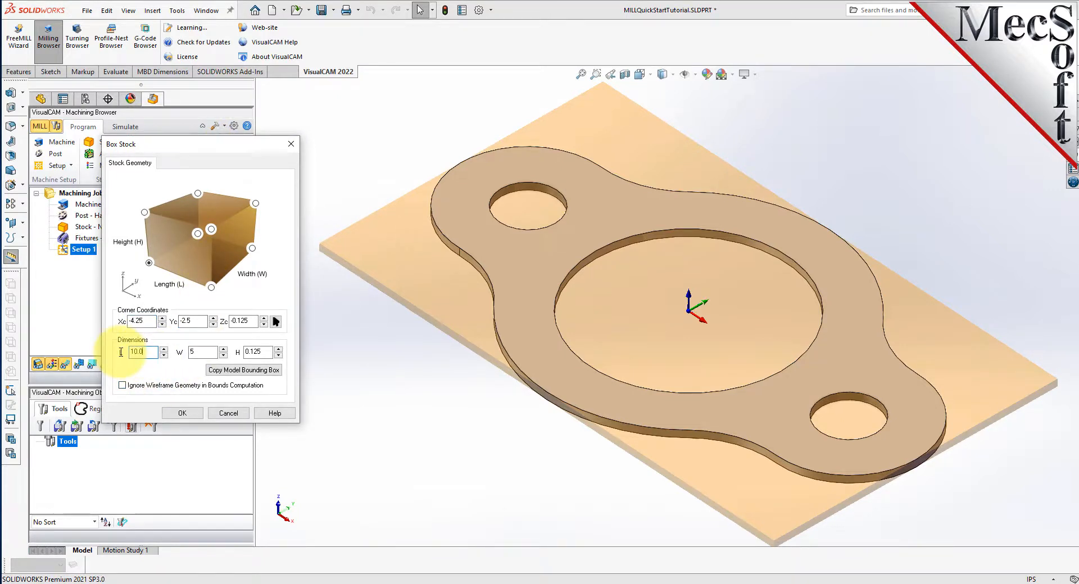
{"action": "double_click", "coordinate": [199, 353]}
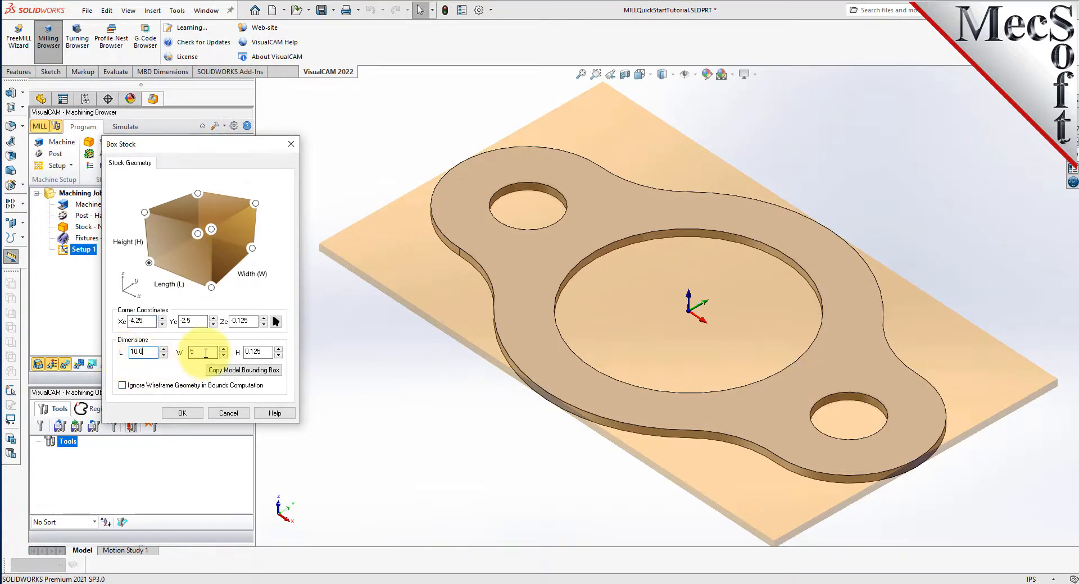
{"action": "type", "text": "6"}
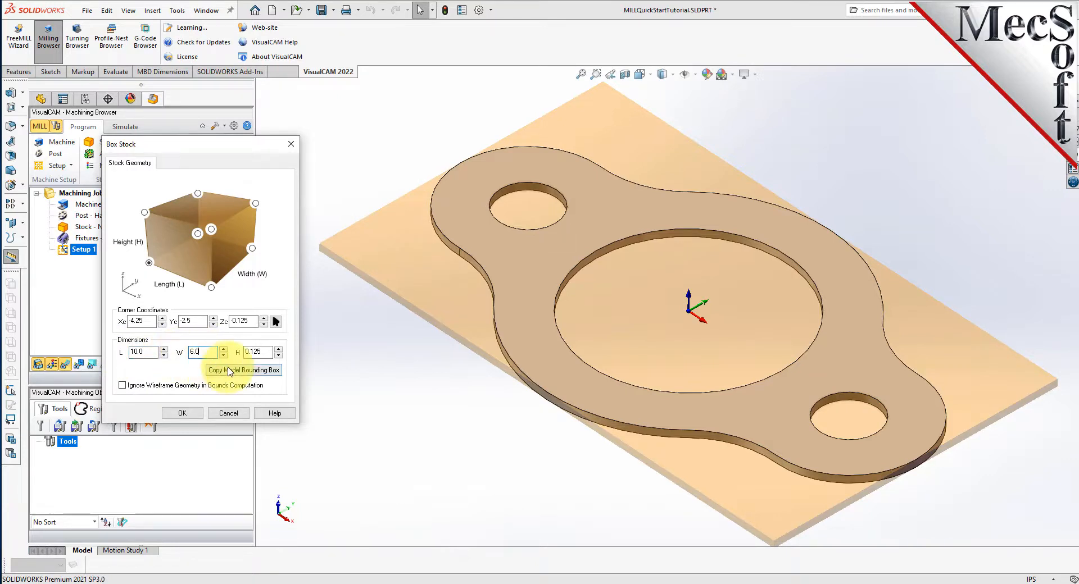
{"action": "double_click", "coordinate": [265, 352]}
{"action": "left_click_drag", "start_coordinate": [265, 352], "coordinate": [239, 352]}
{"action": "type", "text": "0.125"}
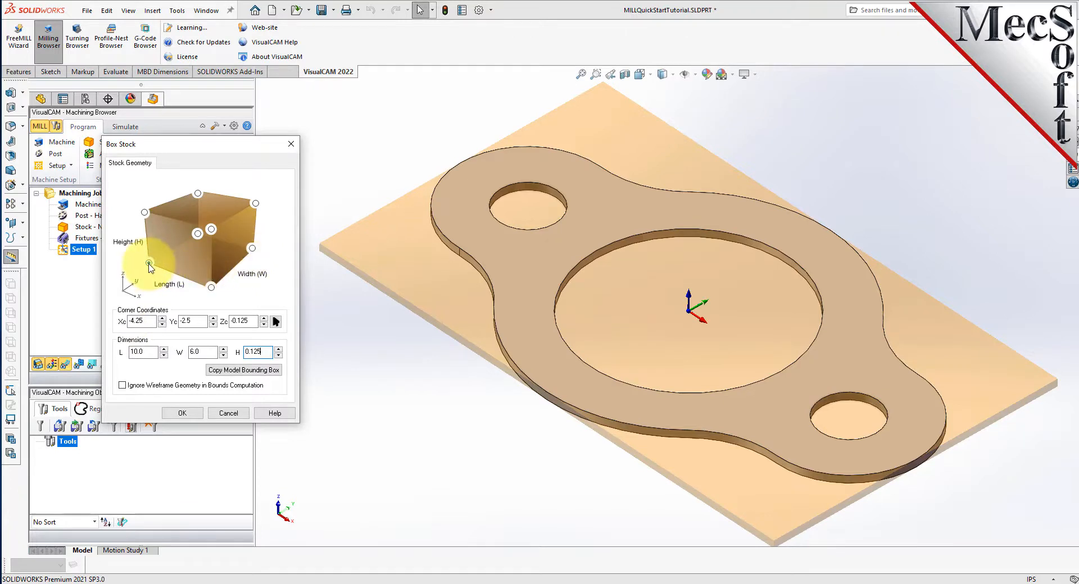
- Use the lower front-left corner as the box stock's reference corner and create the stock
{"action": "left_click", "coordinate": [149, 263]}
{"action": "scroll", "coordinate": [714, 315], "scroll_direction": "up", "scroll_amount": 3}
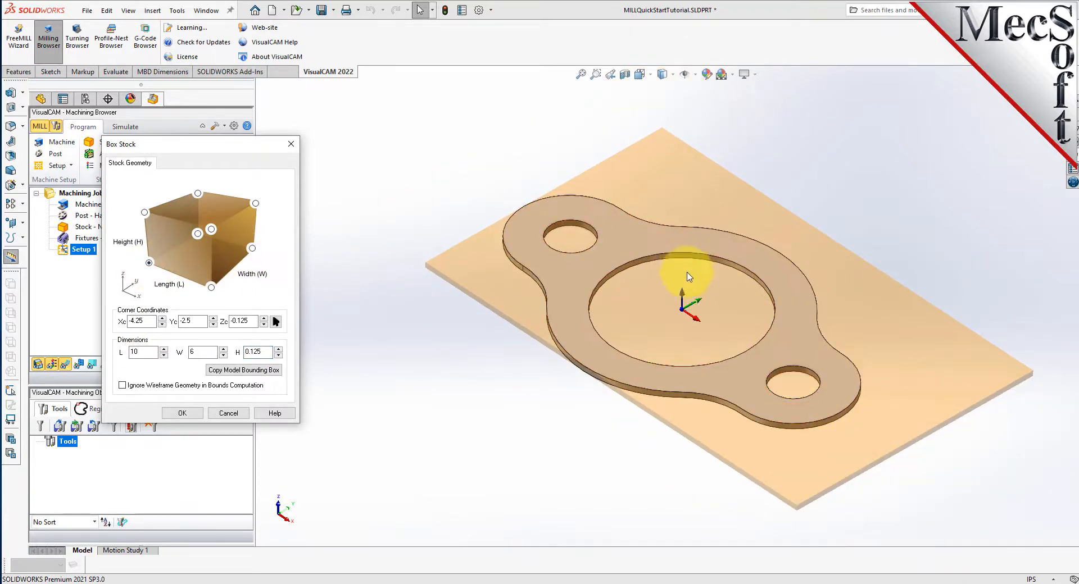
{"action": "left_click", "coordinate": [183, 413]}
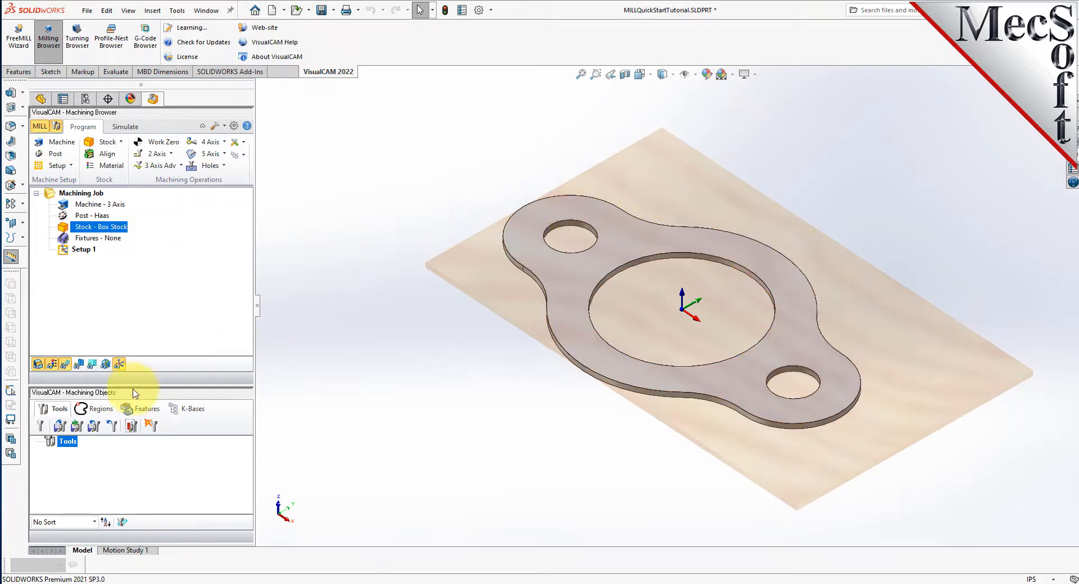
- Toggle the stock model's visibility off and back on to compare the part with and without its stock
{"action": "left_click", "coordinate": [37, 364]}
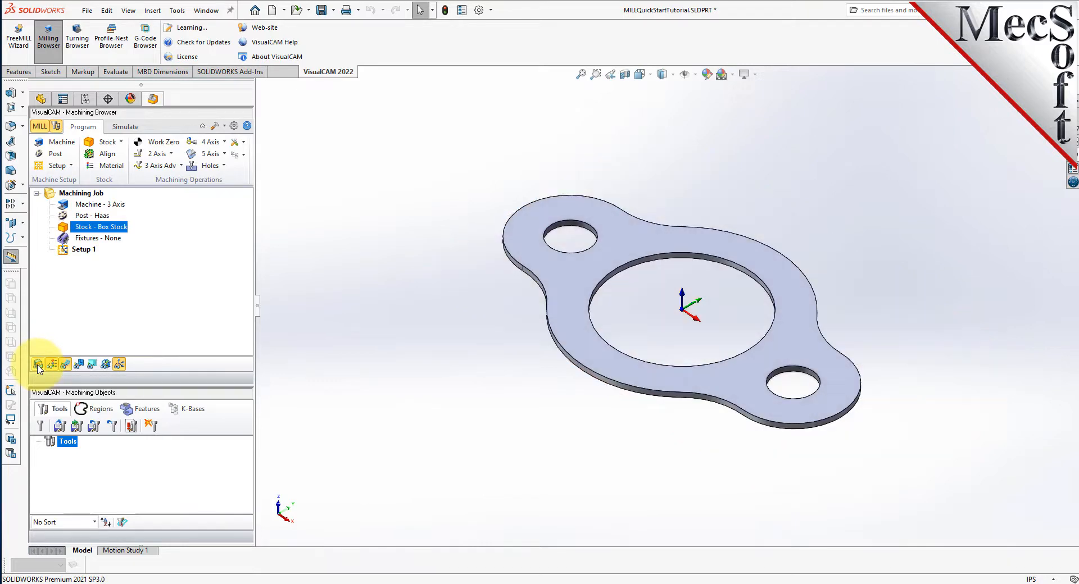
{"action": "left_click", "coordinate": [38, 364]}
{"action": "left_click", "coordinate": [38, 364]}
{"action": "left_click", "coordinate": [38, 364]}
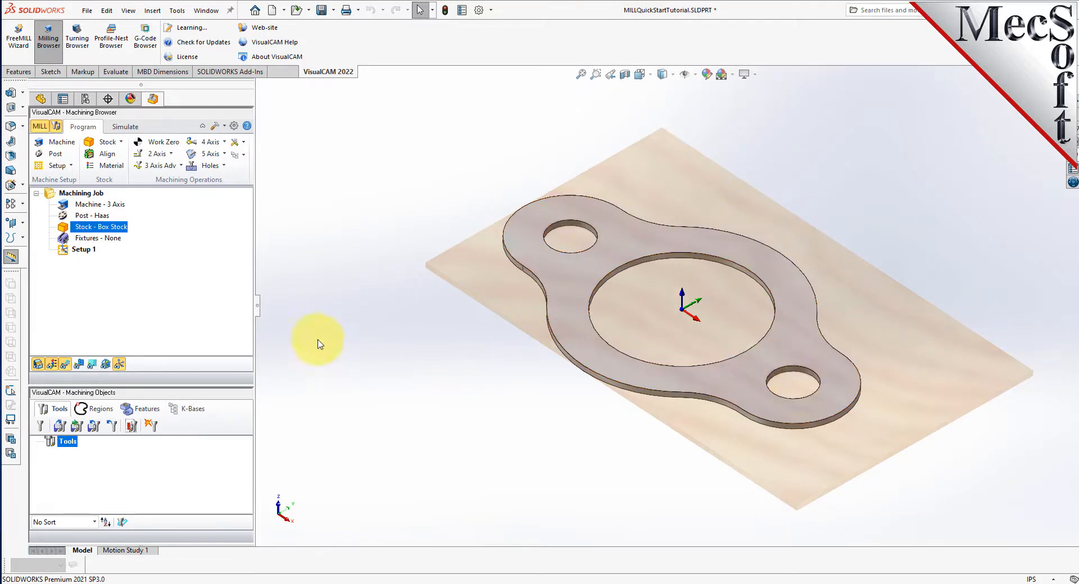
- Align the box stock about the part with Z alignment Top and XY alignment Center
{"action": "left_click", "coordinate": [111, 160]}
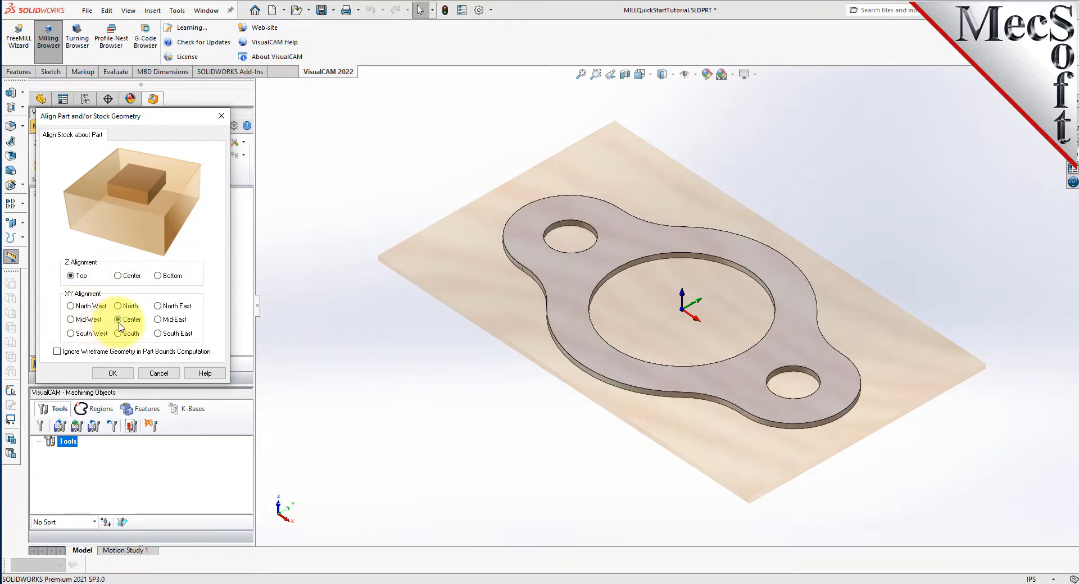
{"action": "left_click", "coordinate": [114, 374]}
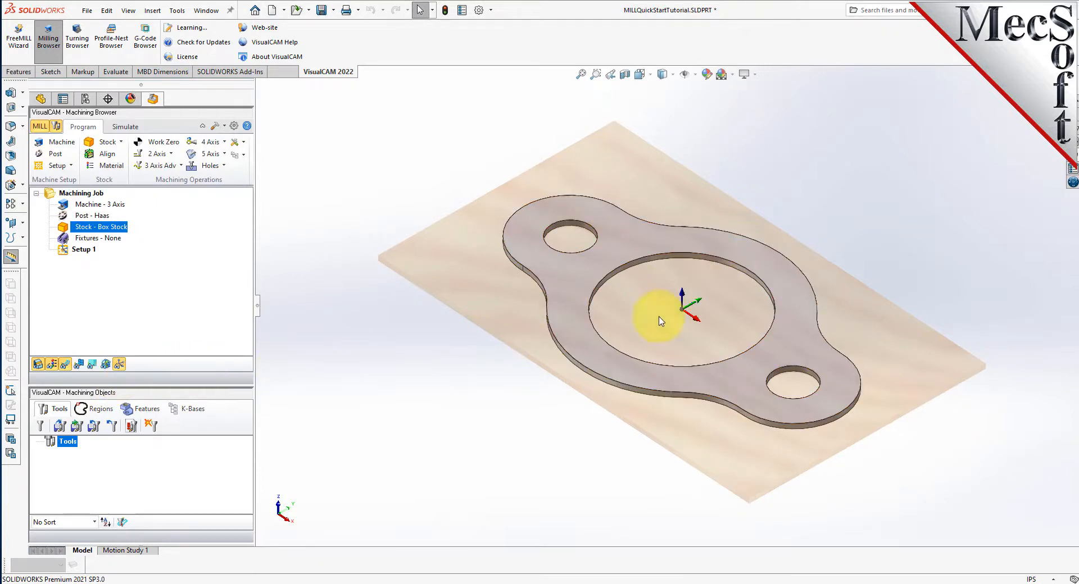
{"action": "mouse_move", "coordinate": [635, 430]}
{"action": "middle_mouse_down"}
{"action": "mouse_move", "coordinate": [645, 462]}
{"action": "mouse_move", "coordinate": [679, 323]}
{"action": "mouse_move", "coordinate": [650, 413]}
{"action": "mouse_move", "coordinate": [631, 415]}
{"action": "mouse_move", "coordinate": [637, 425]}
{"action": "middle_mouse_up"}
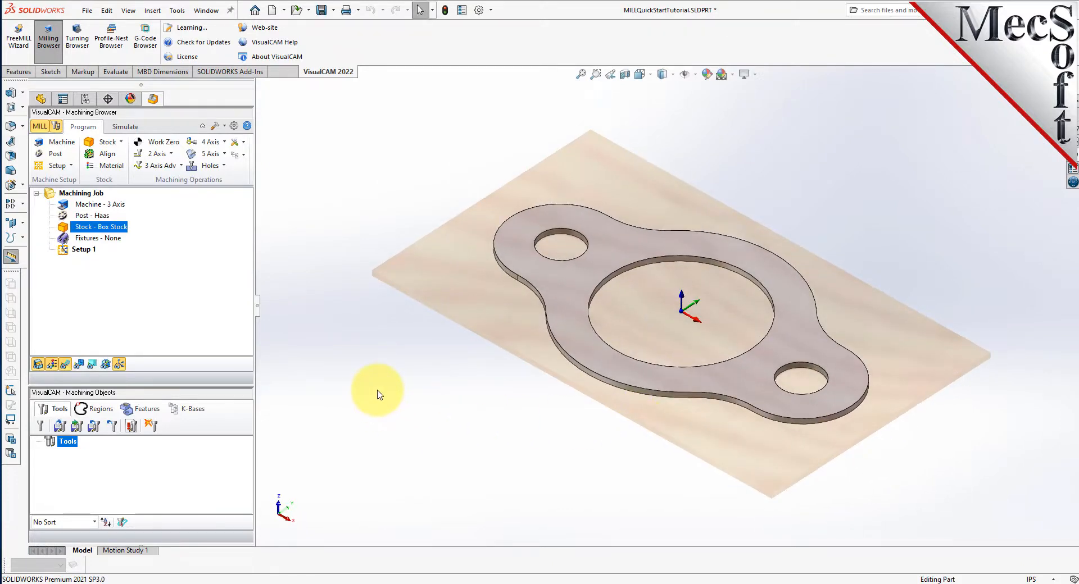
- Assign WOOD as the stock material from the FeedsSpeedsDataINCH.xml material file
{"action": "left_click", "coordinate": [119, 170]}
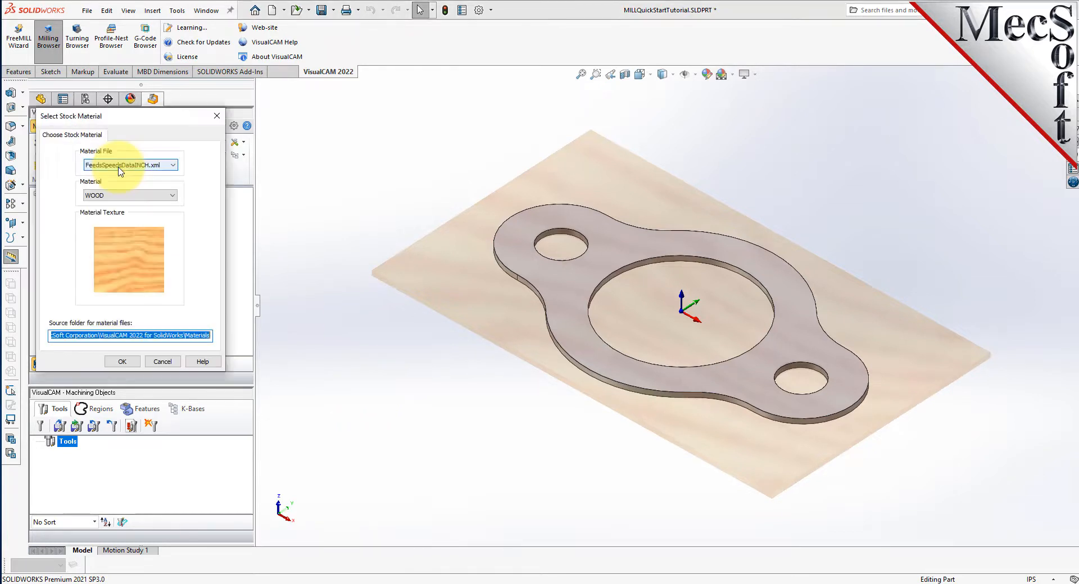
{"action": "left_click_drag", "start_coordinate": [146, 117], "coordinate": [282, 122]}
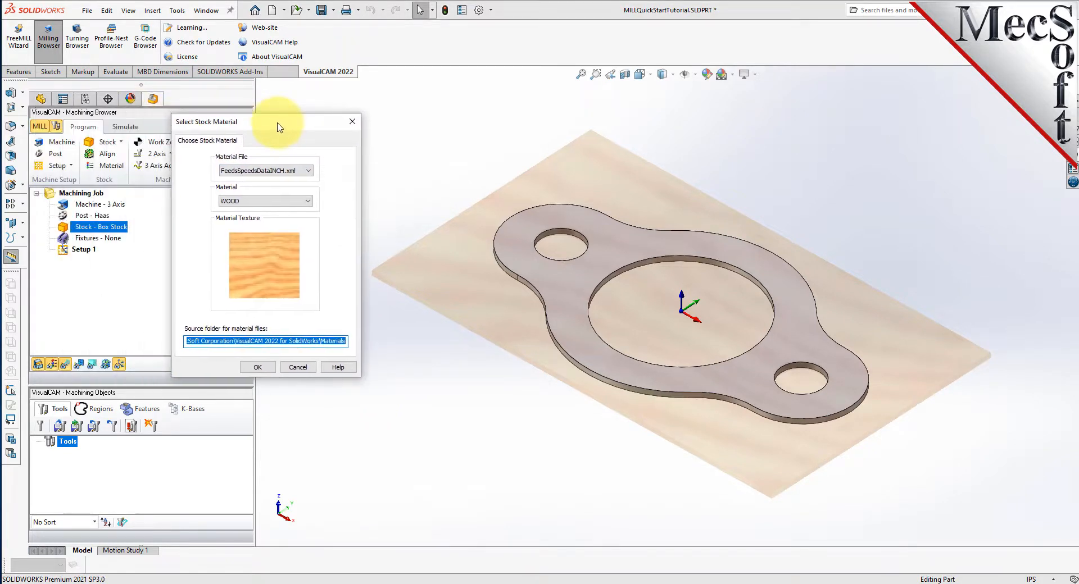
{"action": "left_click", "coordinate": [312, 204]}
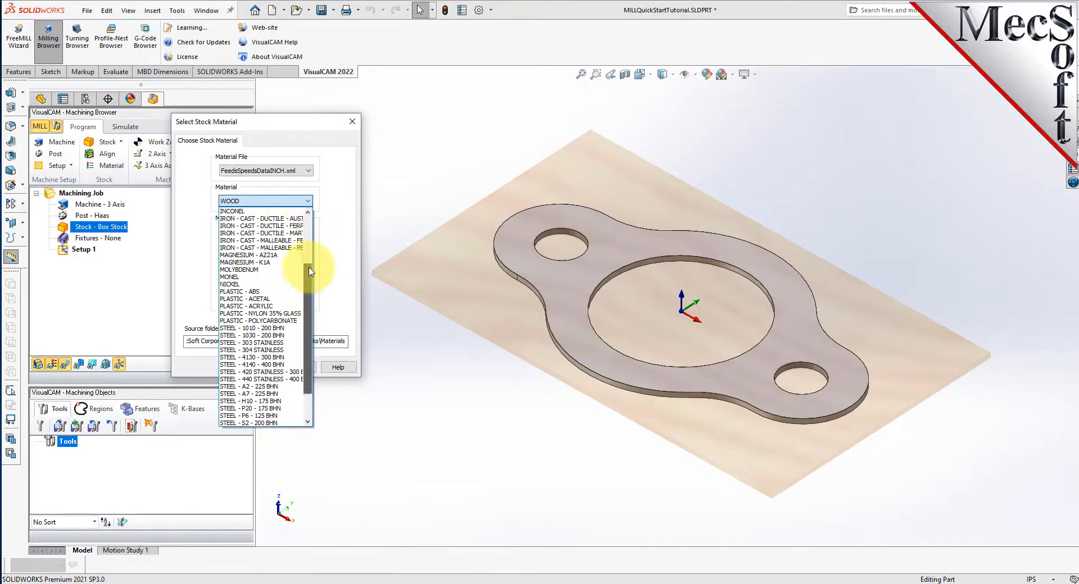
{"action": "left_click", "coordinate": [236, 422]}
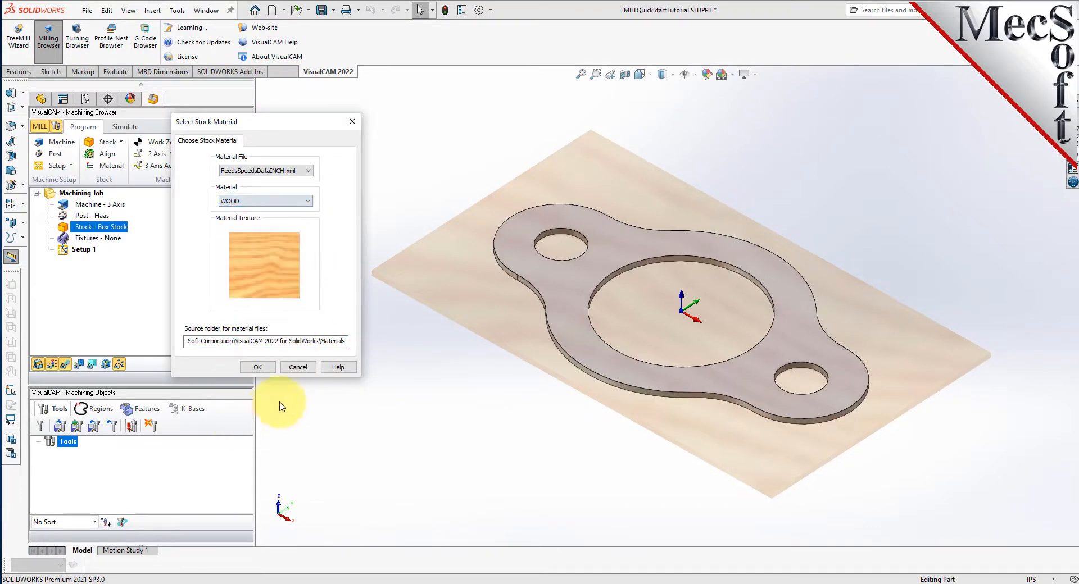
{"action": "left_click", "coordinate": [258, 368]}
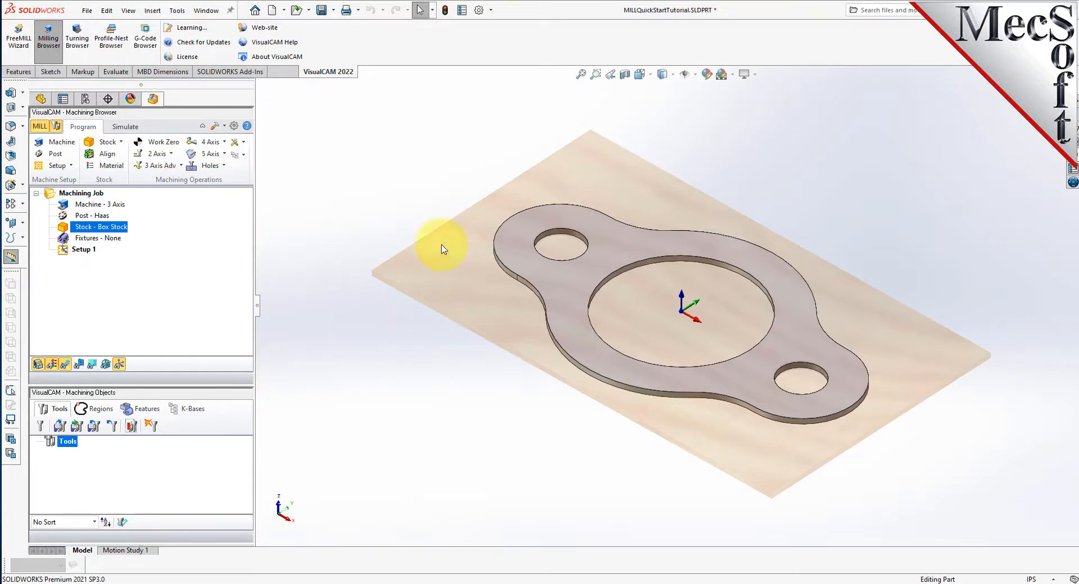
- Toggle the stock's material texture display off and back on
{"action": "left_click", "coordinate": [51, 365]}
{"action": "left_click", "coordinate": [51, 365]}
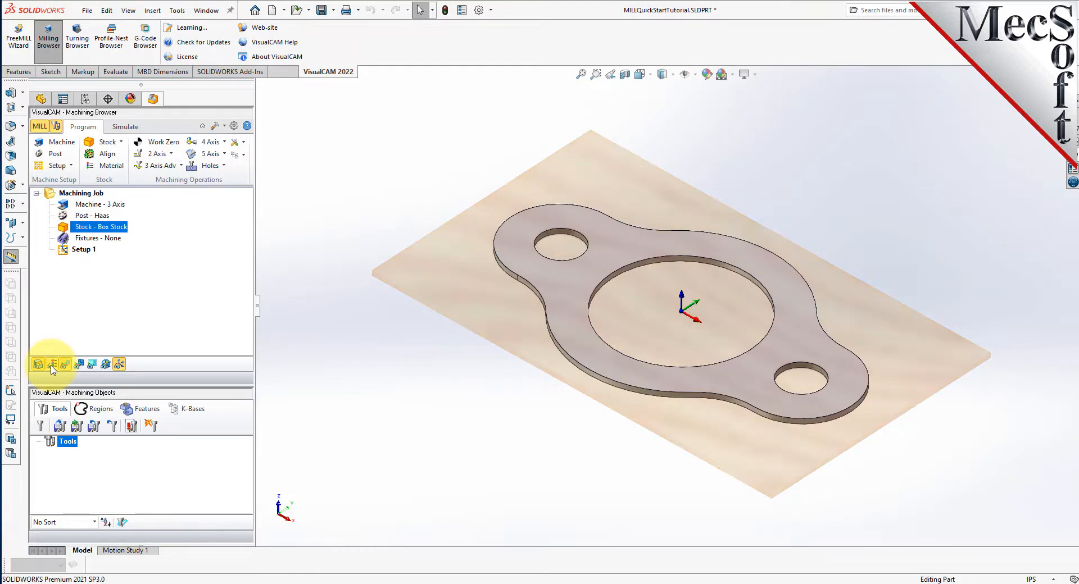
{"action": "left_click", "coordinate": [51, 365]}
{"action": "left_click", "coordinate": [51, 365]}
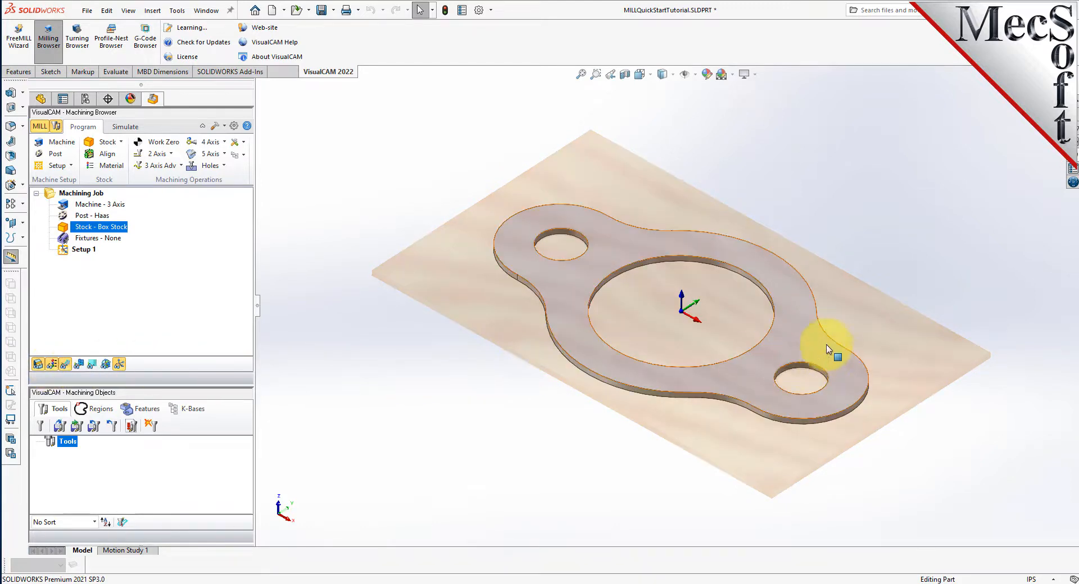
- Set the work zero to the stock box at the Highest Z face and South West corner, and generate it
{"action": "scroll", "coordinate": [819, 293], "scroll_direction": "down", "scroll_amount": 2}
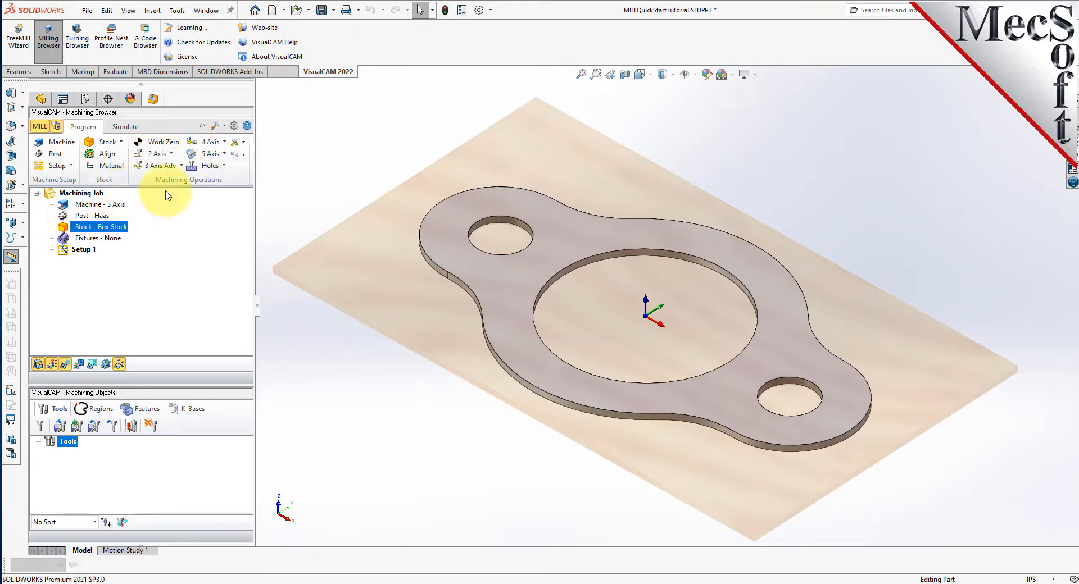
{"action": "left_click", "coordinate": [172, 146]}
{"action": "left_click_drag", "start_coordinate": [167, 120], "coordinate": [239, 121]}
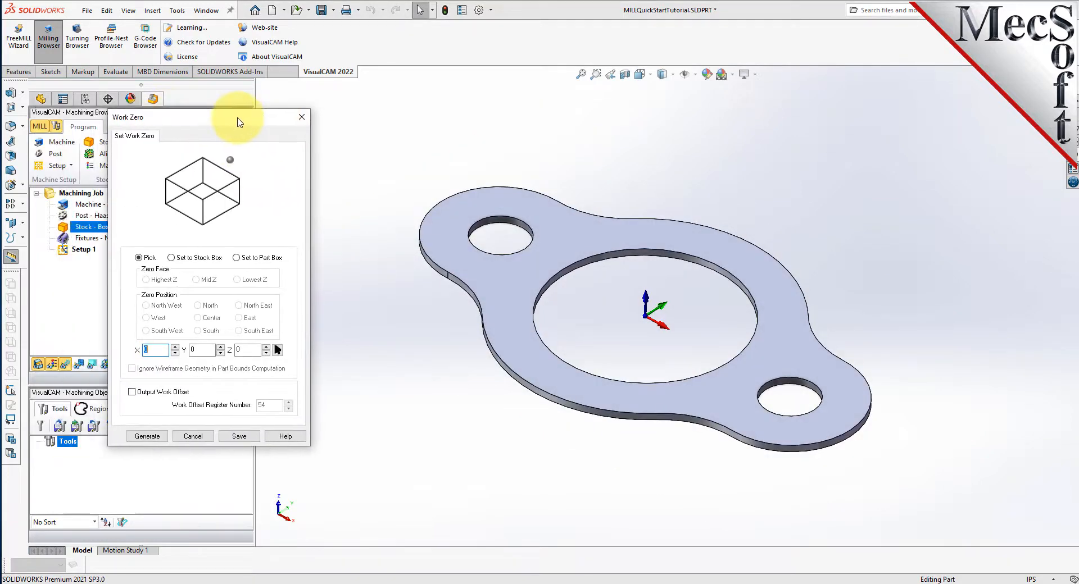
{"action": "left_click", "coordinate": [171, 258]}
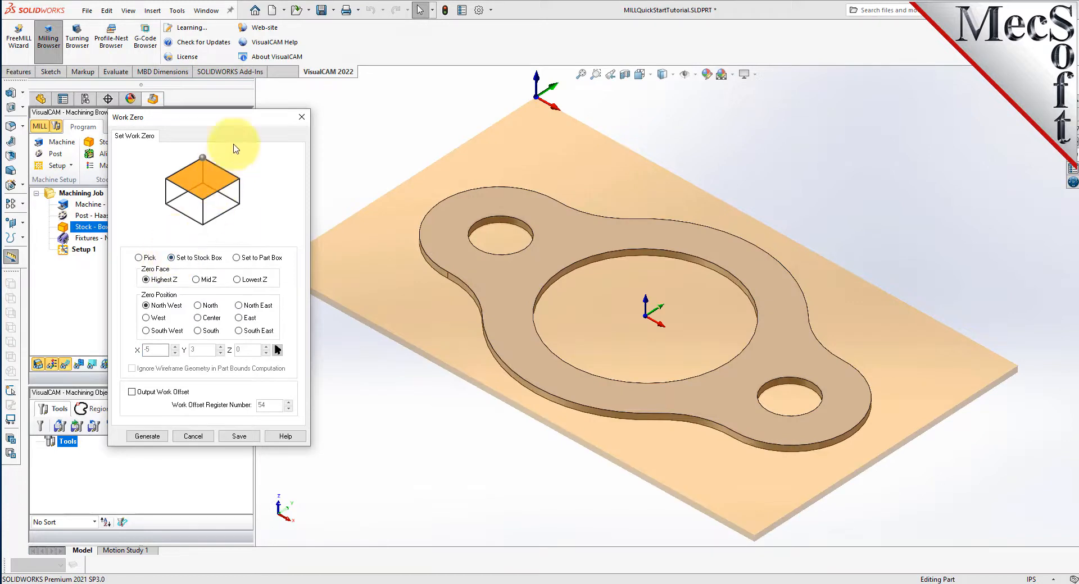
{"action": "left_click_drag", "start_coordinate": [232, 120], "coordinate": [164, 143]}
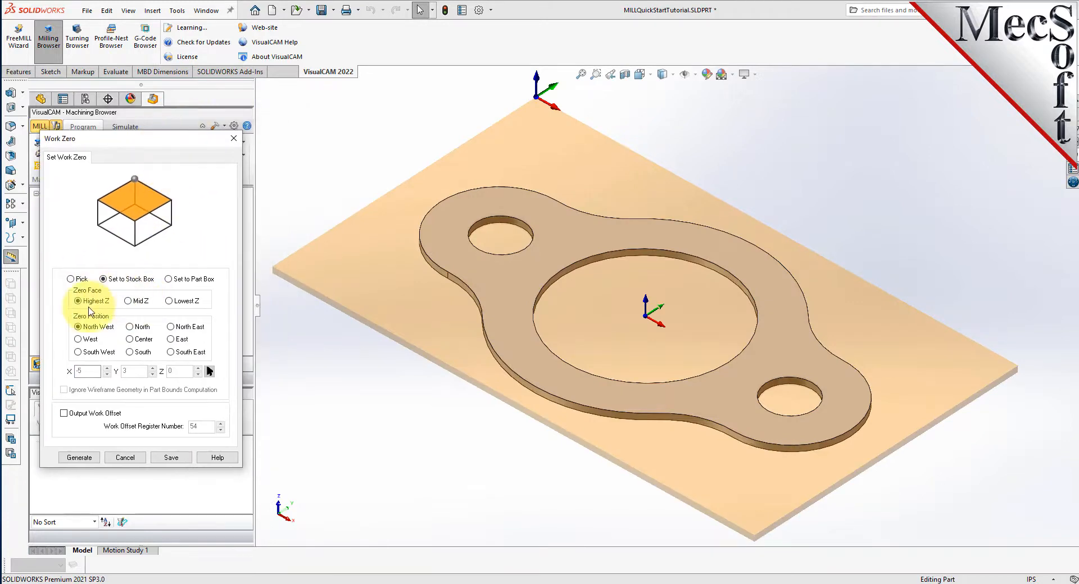
{"action": "left_click", "coordinate": [78, 353]}
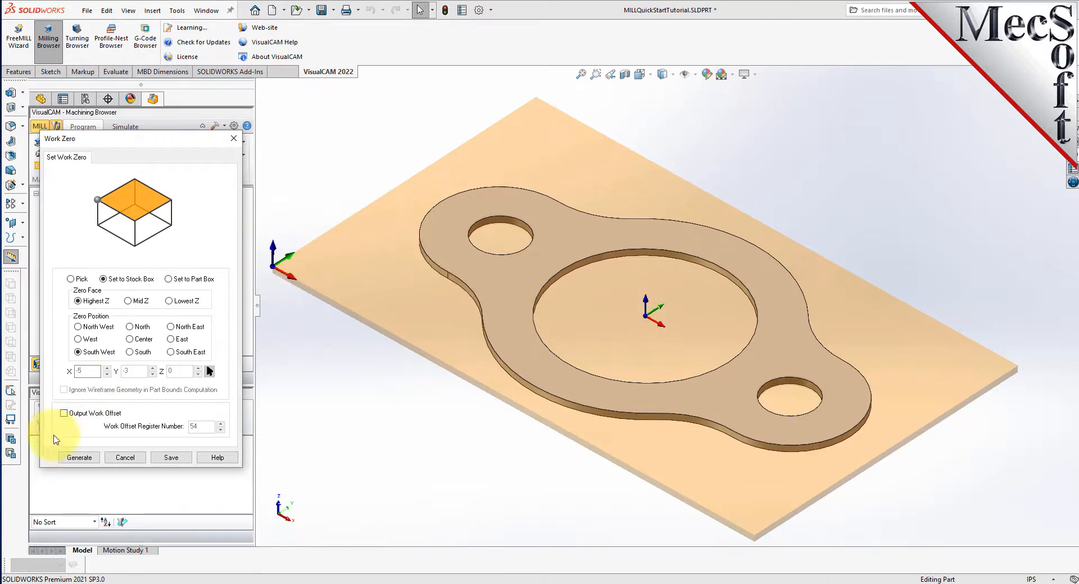
{"action": "left_click", "coordinate": [79, 458]}
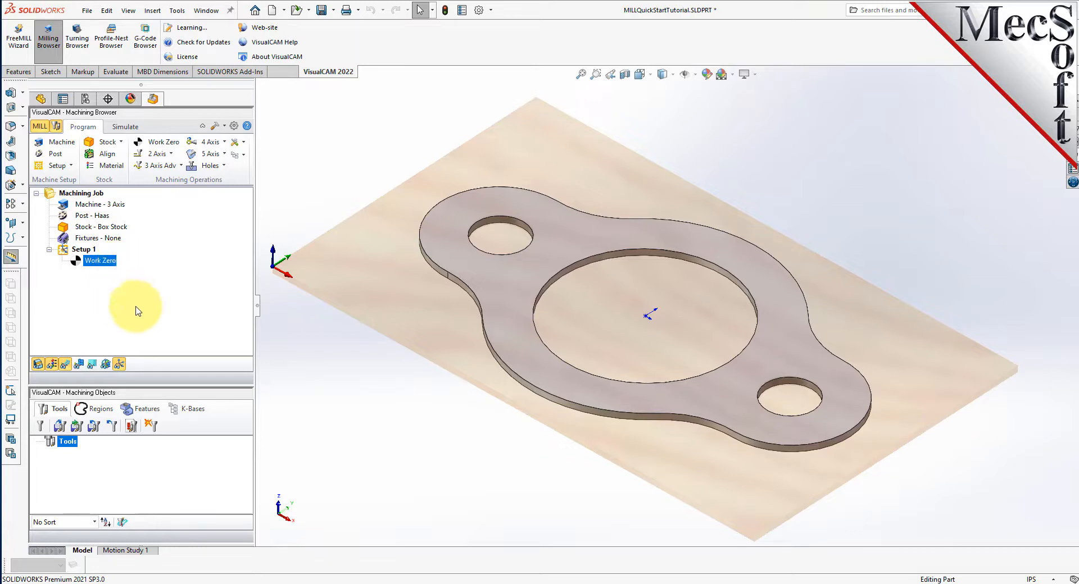
- Begin defining a flat end mill named FlatMill-0.5 with a 0.5 in tool diameter
{"action": "left_click", "coordinate": [143, 413]}
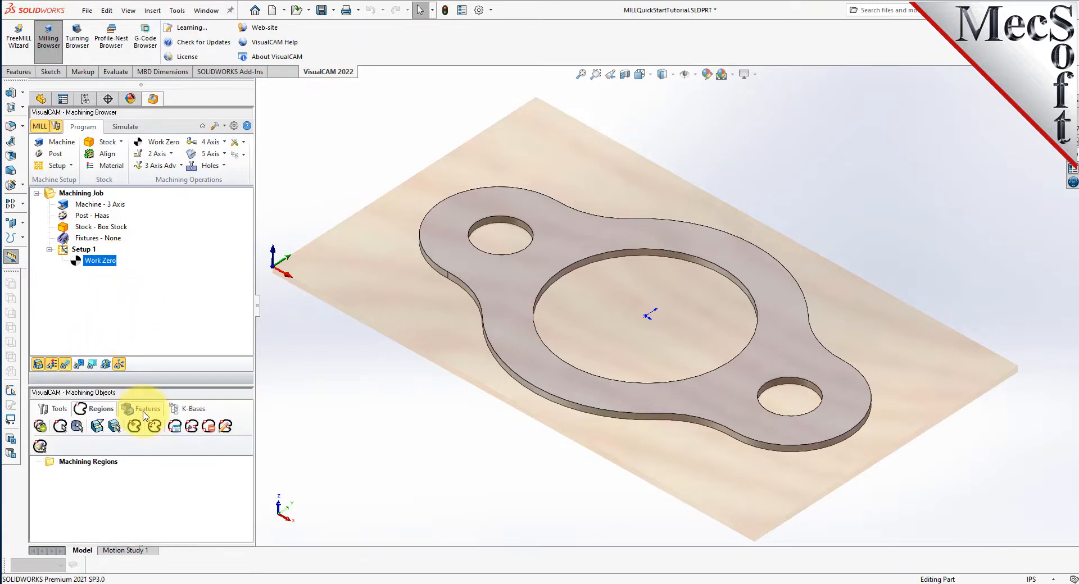
{"action": "left_click", "coordinate": [47, 414]}
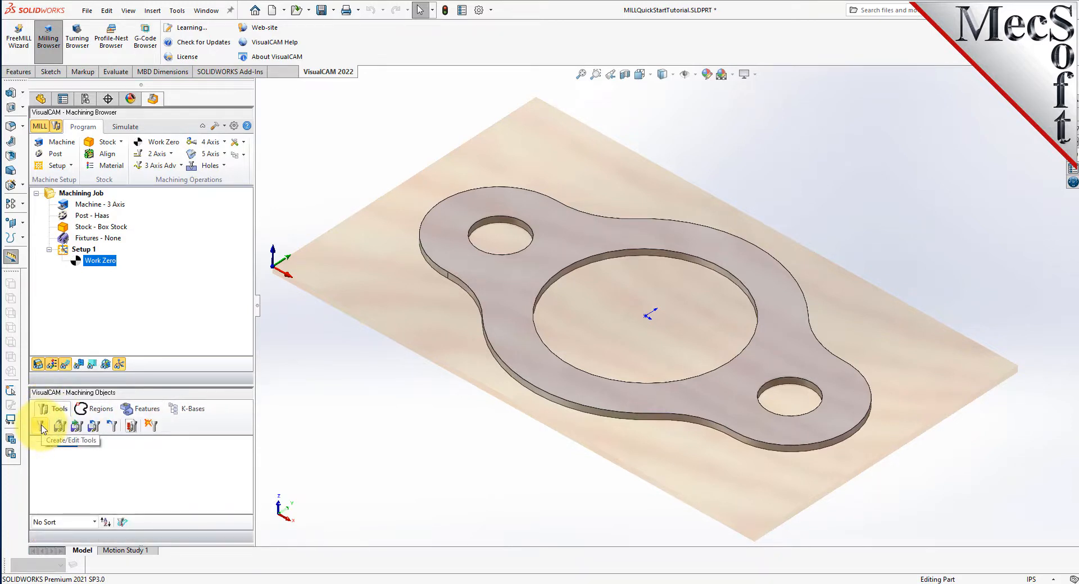
{"action": "left_click", "coordinate": [41, 428]}
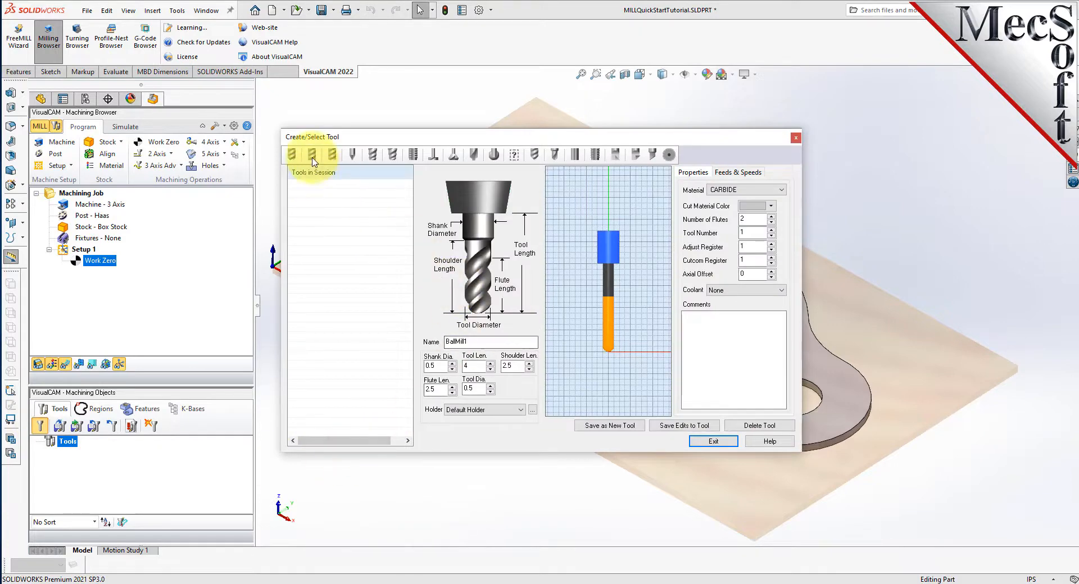
{"action": "left_click", "coordinate": [291, 154]}
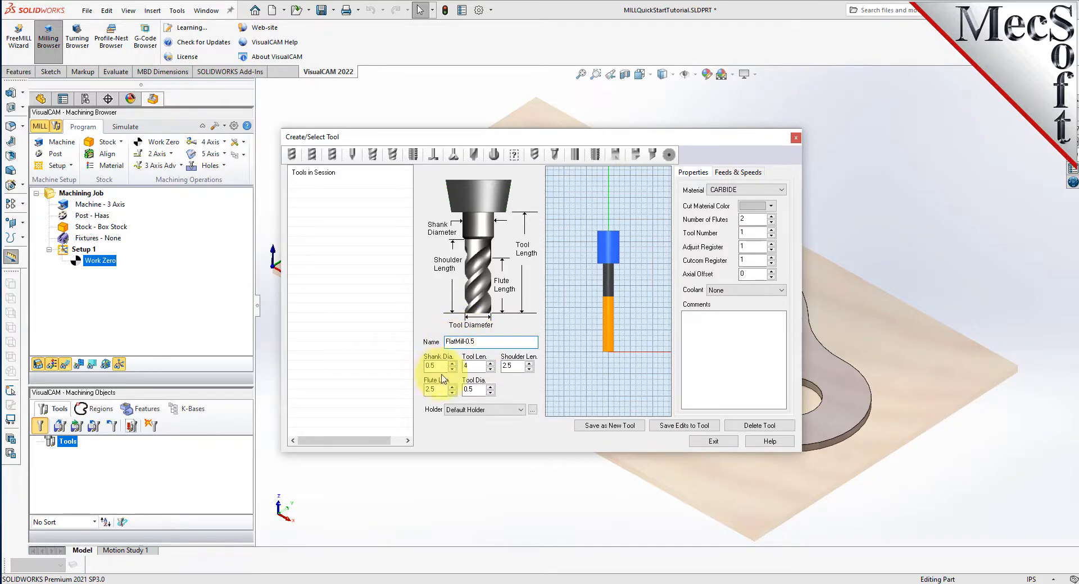
{"action": "left_click_drag", "start_coordinate": [477, 392], "coordinate": [442, 394]}
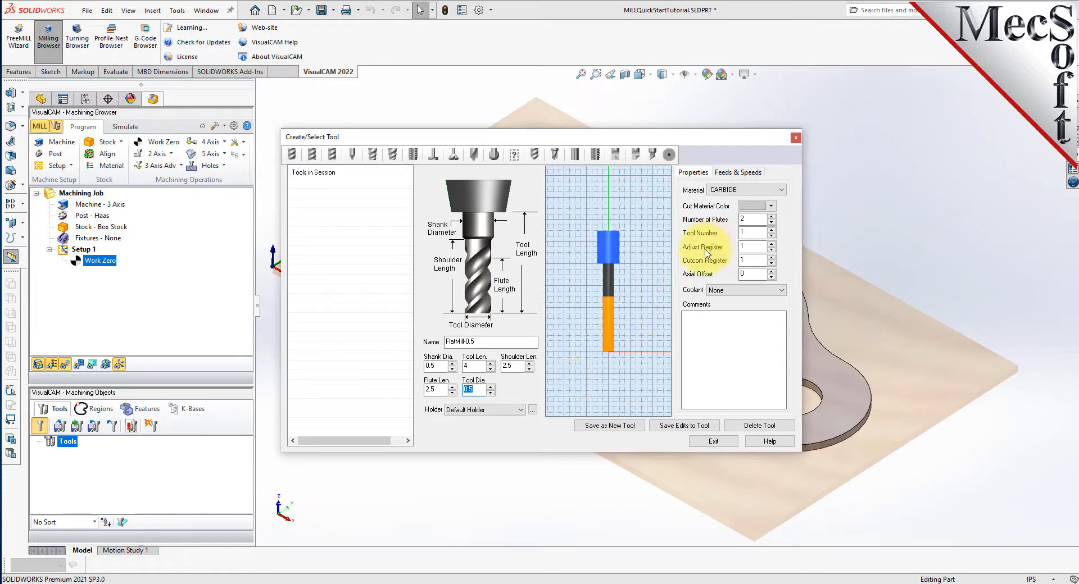
- Set the flat mill's material to HSS and keep its tool number, adjust register and cutcom register at 1
{"action": "left_click", "coordinate": [730, 193]}
{"action": "left_click", "coordinate": [725, 197]}
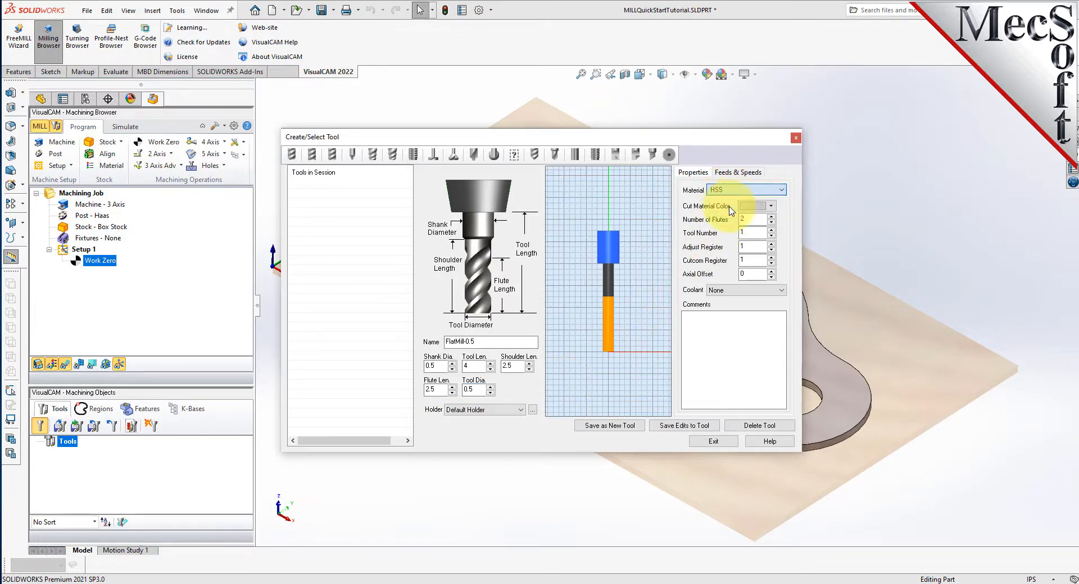
{"action": "double_click", "coordinate": [752, 233]}
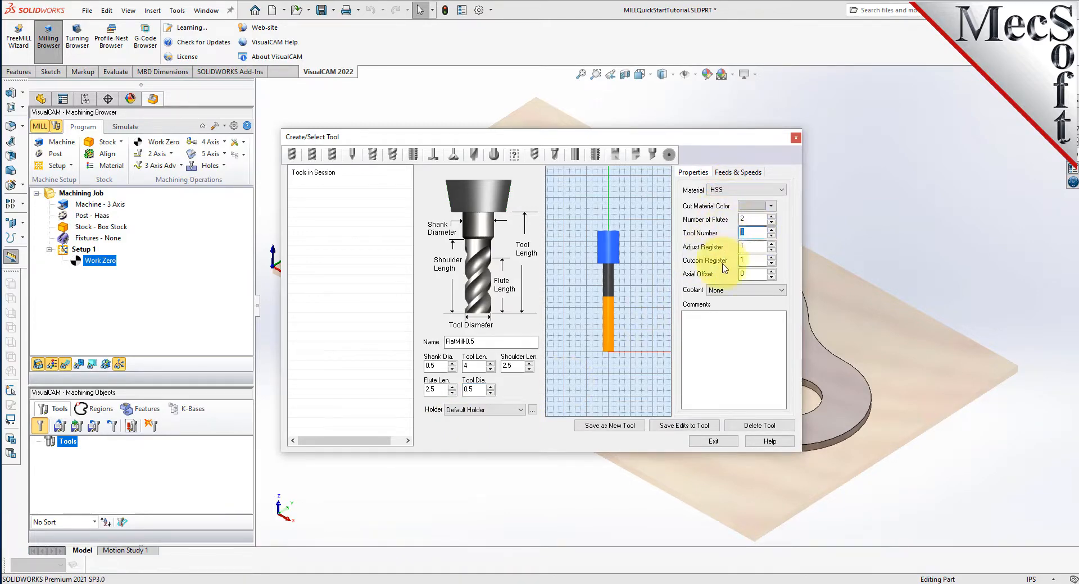
{"action": "double_click", "coordinate": [750, 246]}
{"action": "double_click", "coordinate": [752, 260]}
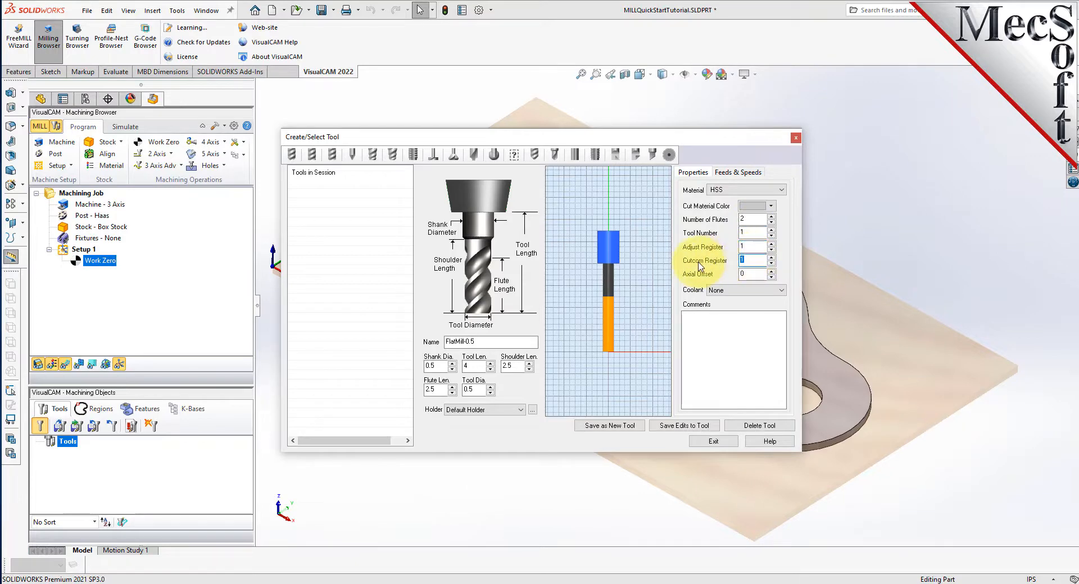
- Load the flat mill's feeds and speeds from the table for WOOD stock and HSS tool material
{"action": "left_click", "coordinate": [747, 175]}
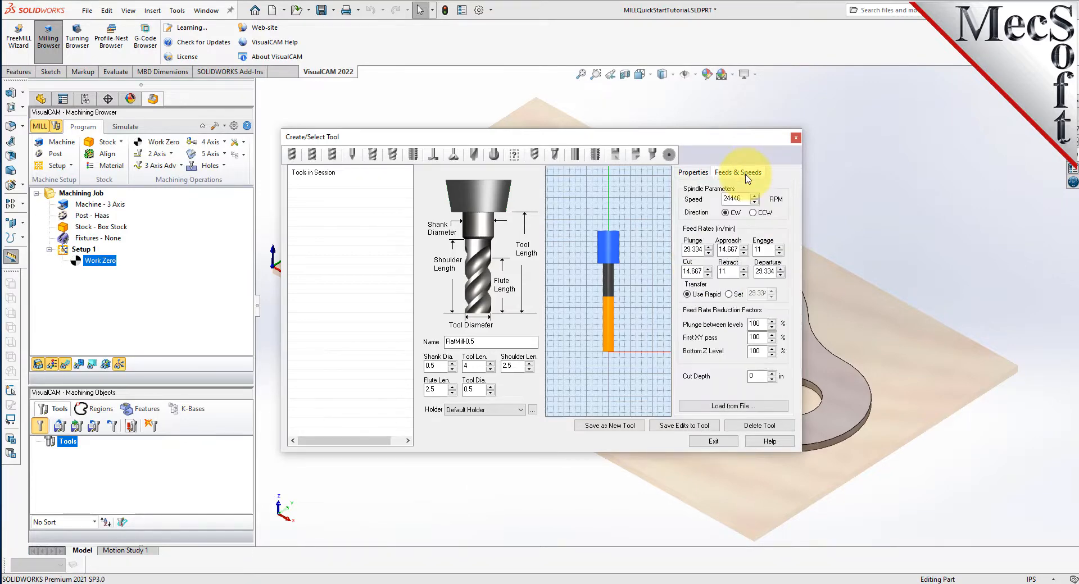
{"action": "left_click", "coordinate": [741, 407]}
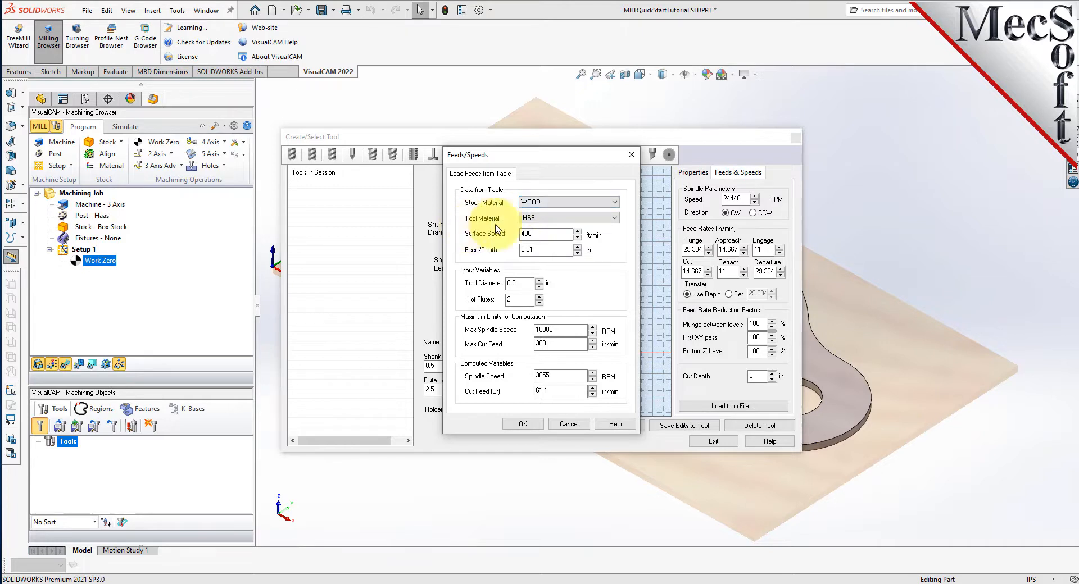
{"action": "left_click", "coordinate": [564, 222]}
{"action": "left_click", "coordinate": [551, 240]}
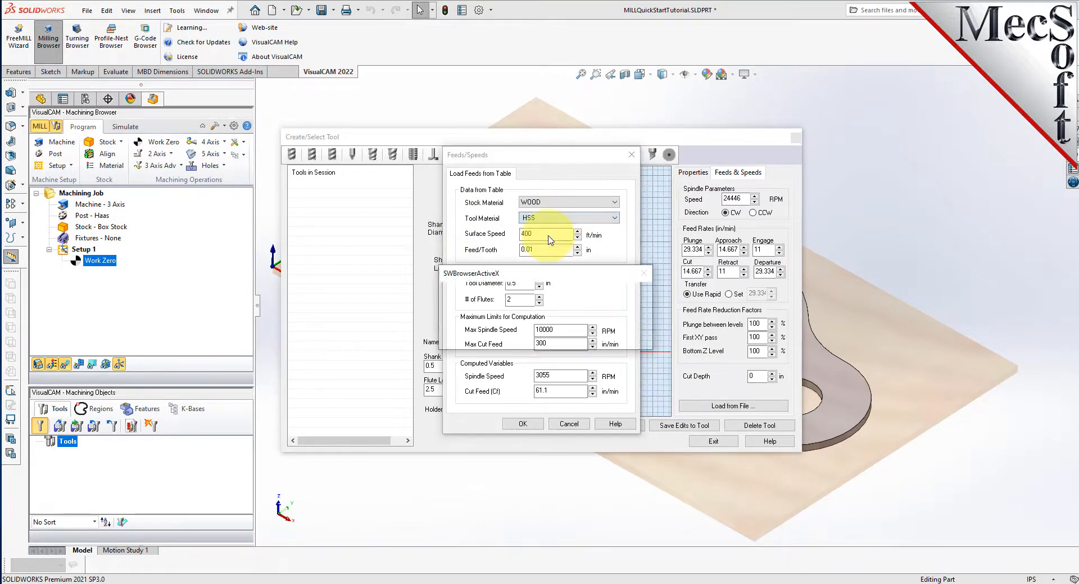
{"action": "left_click", "coordinate": [578, 338]}
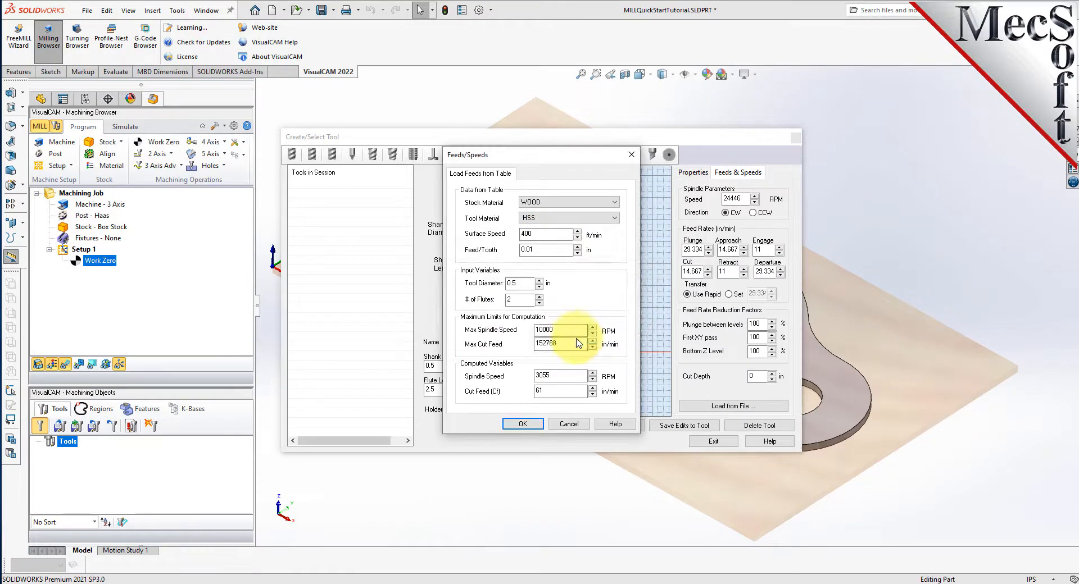
{"action": "left_click", "coordinate": [521, 424]}
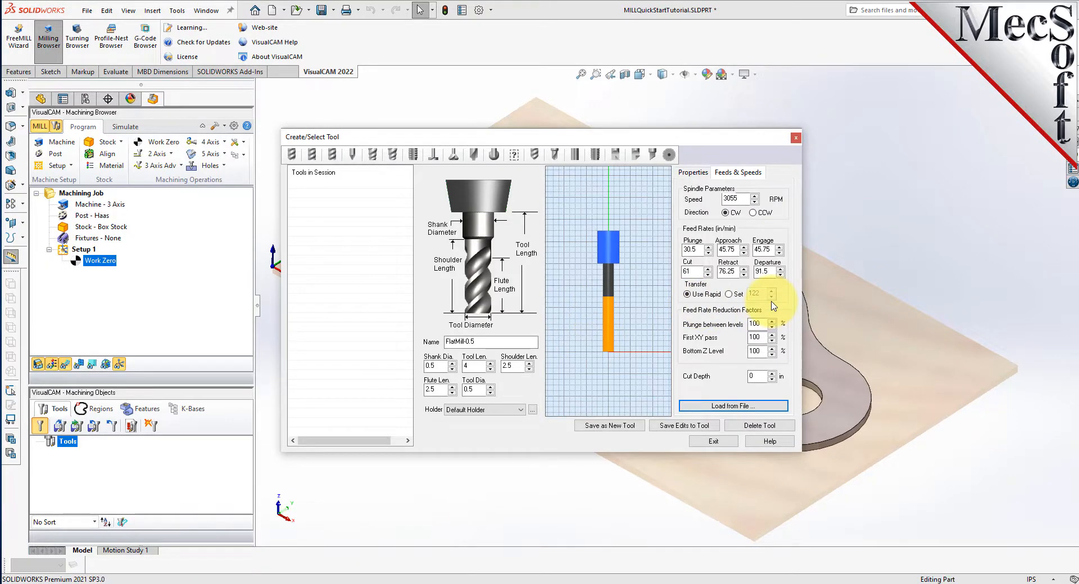
- Save FlatMill-0.5 as a new tool, close the tool definition and select it in the session's tool list
{"action": "left_click", "coordinate": [631, 428]}
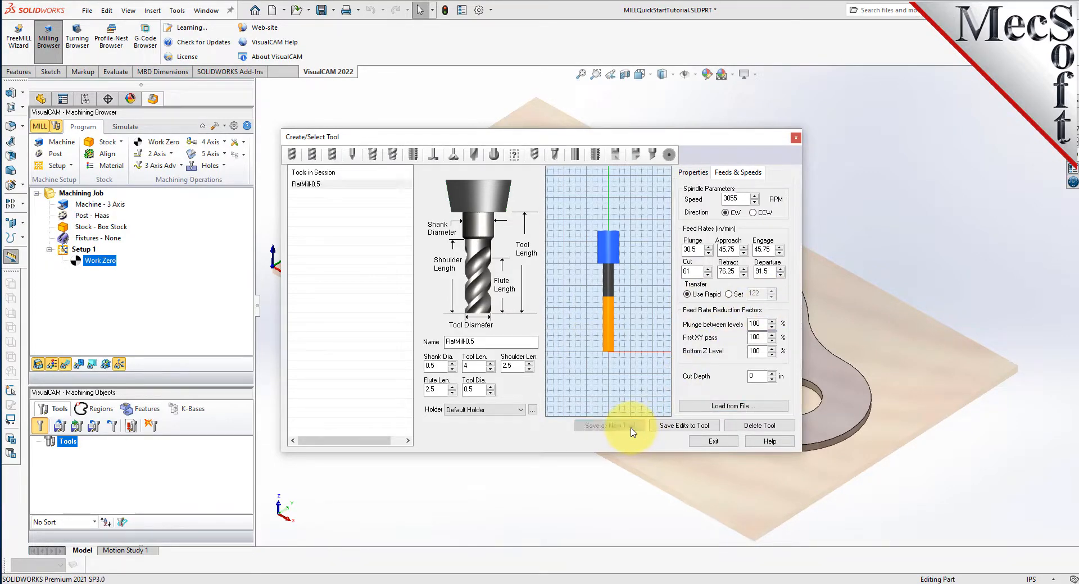
{"action": "left_click", "coordinate": [305, 184]}
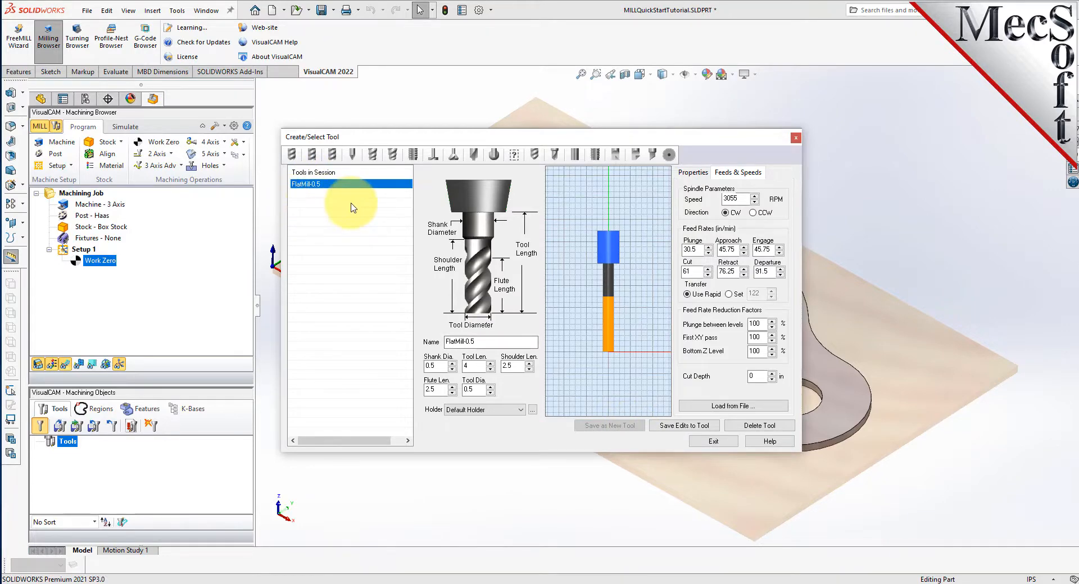
{"action": "left_click", "coordinate": [714, 443]}
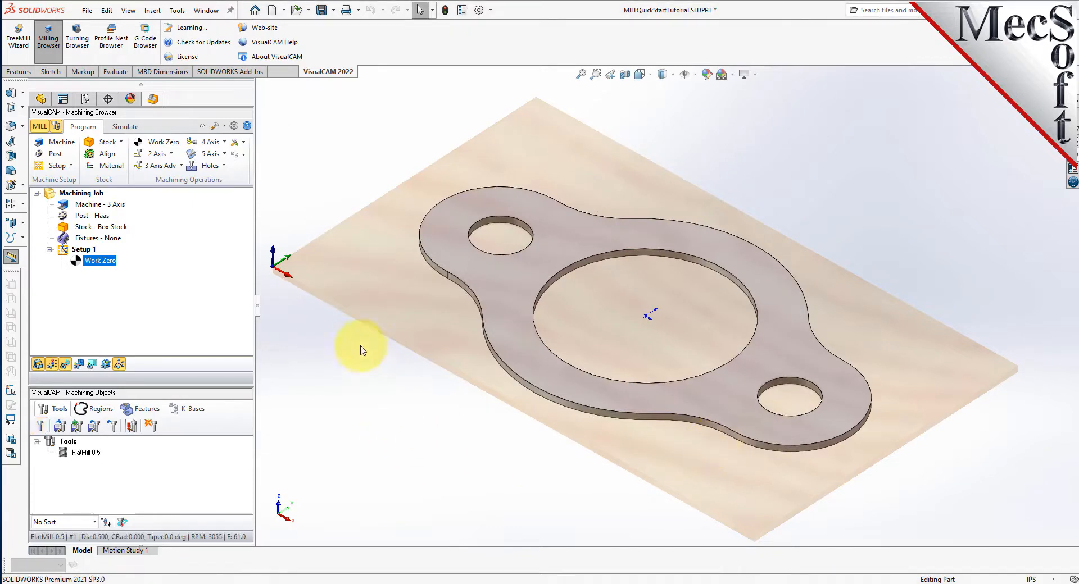
{"action": "left_click", "coordinate": [67, 455]}
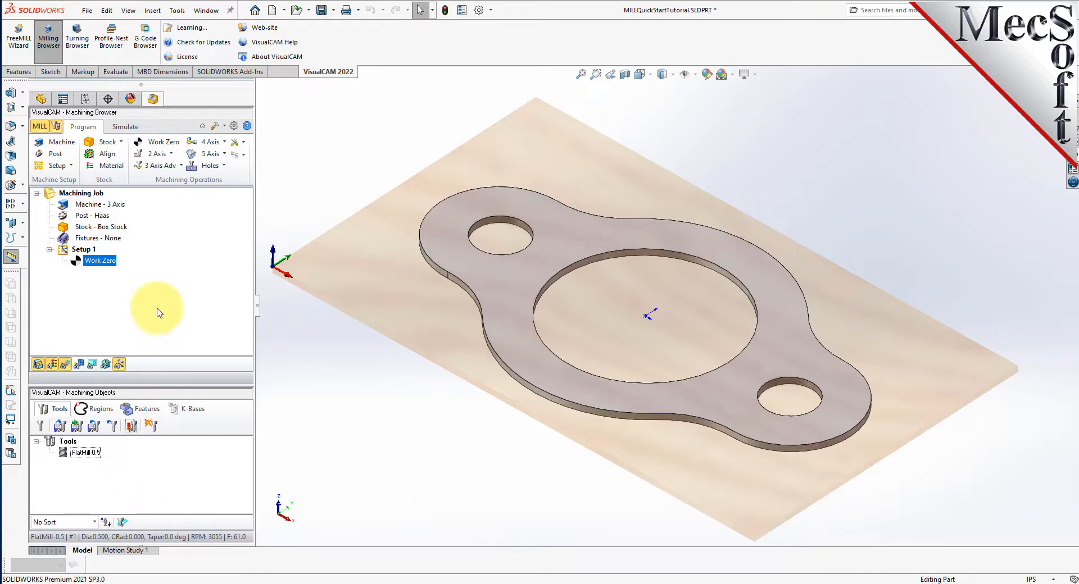
- Start a 2 1/2 Axis Profiling operation with the top edges of the central hole and both small holes as part regions
{"action": "left_click", "coordinate": [171, 154]}
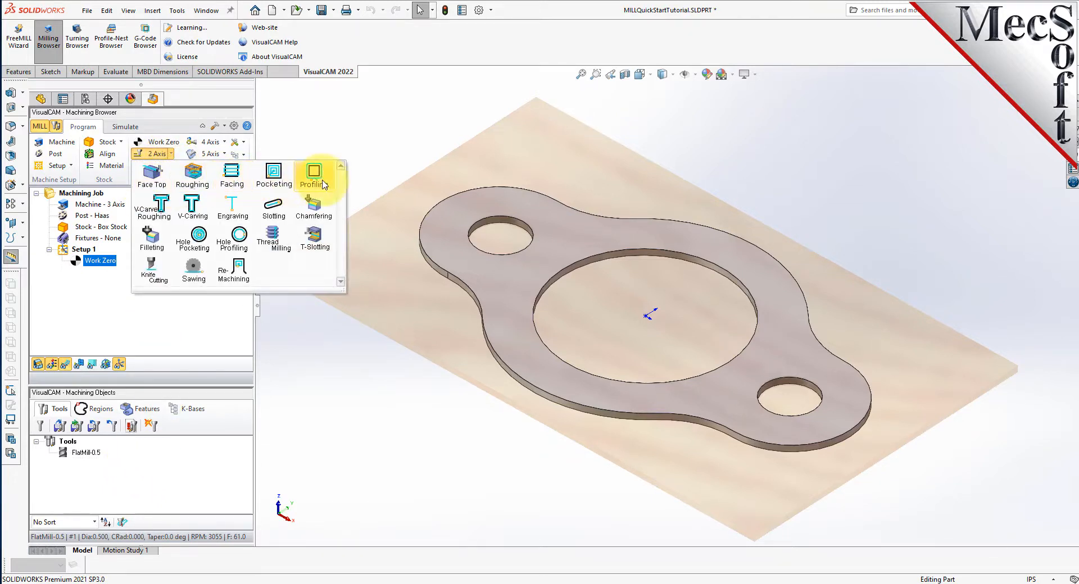
{"action": "left_click", "coordinate": [326, 184]}
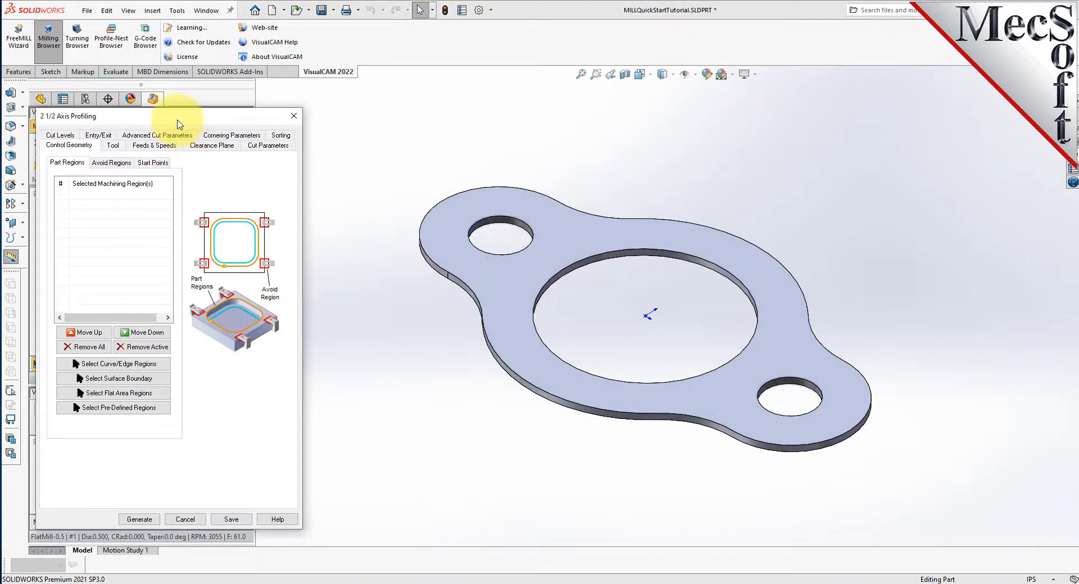
{"action": "mouse_move", "coordinate": [175, 109]}
{"action": "left_mouse_down"}
{"action": "mouse_move", "coordinate": [148, 113]}
{"action": "mouse_move", "coordinate": [162, 111]}
{"action": "left_mouse_up"}
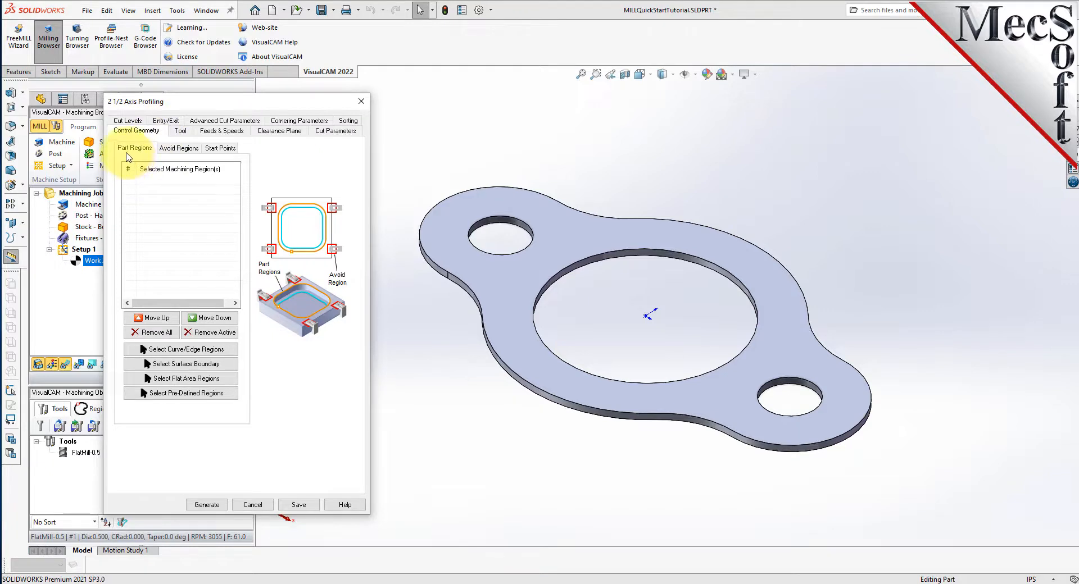
{"action": "left_click", "coordinate": [227, 352]}
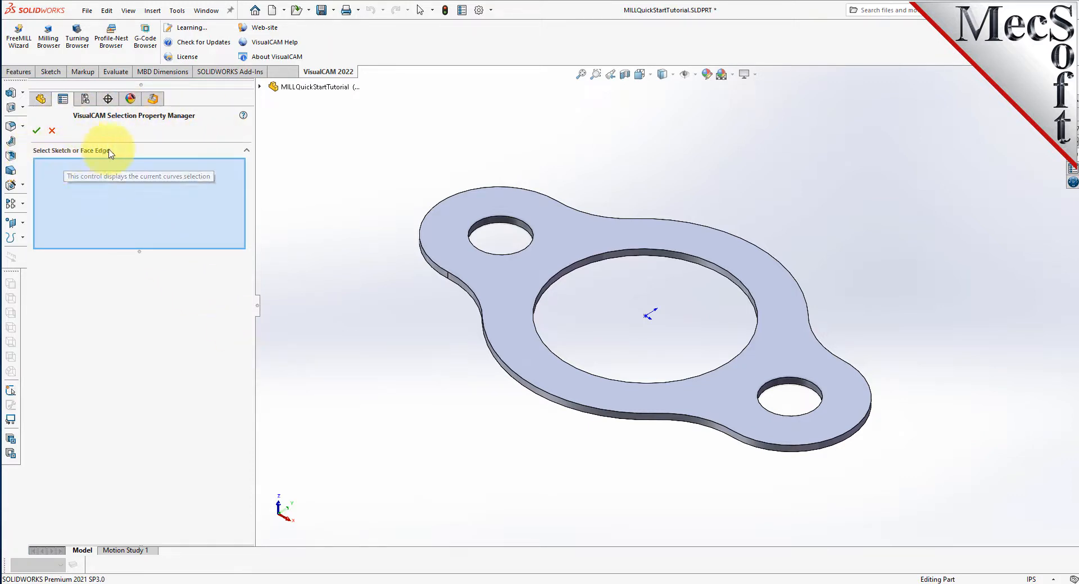
{"action": "left_click", "coordinate": [573, 268]}
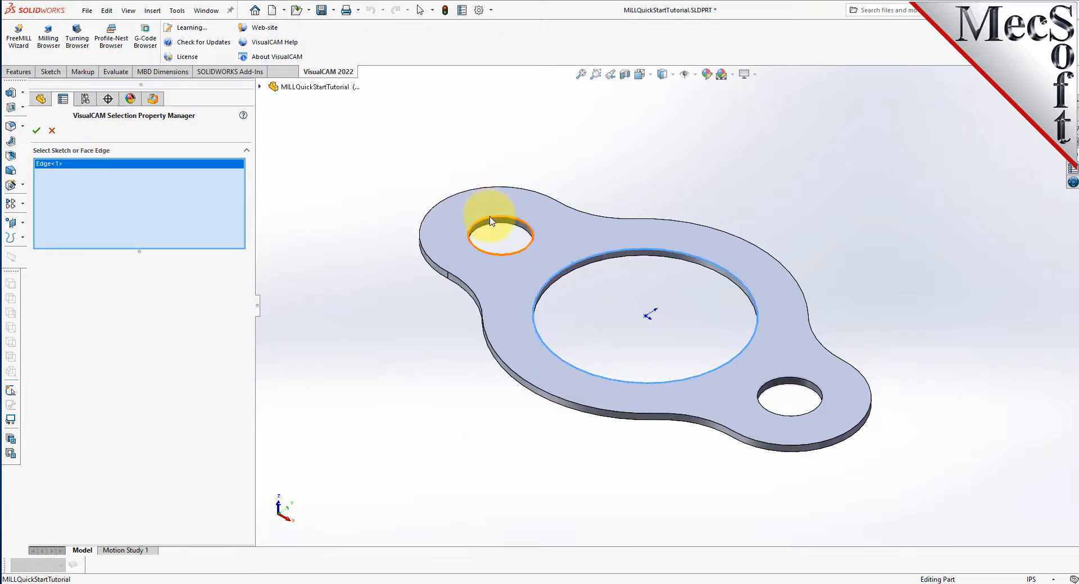
{"action": "left_click", "coordinate": [491, 221]}
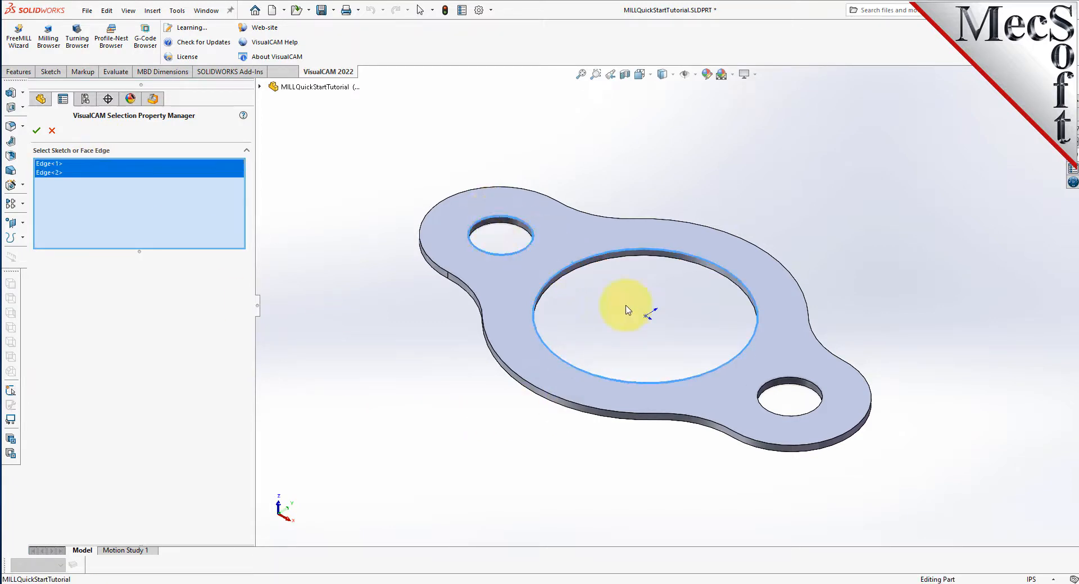
{"action": "left_click", "coordinate": [786, 380]}
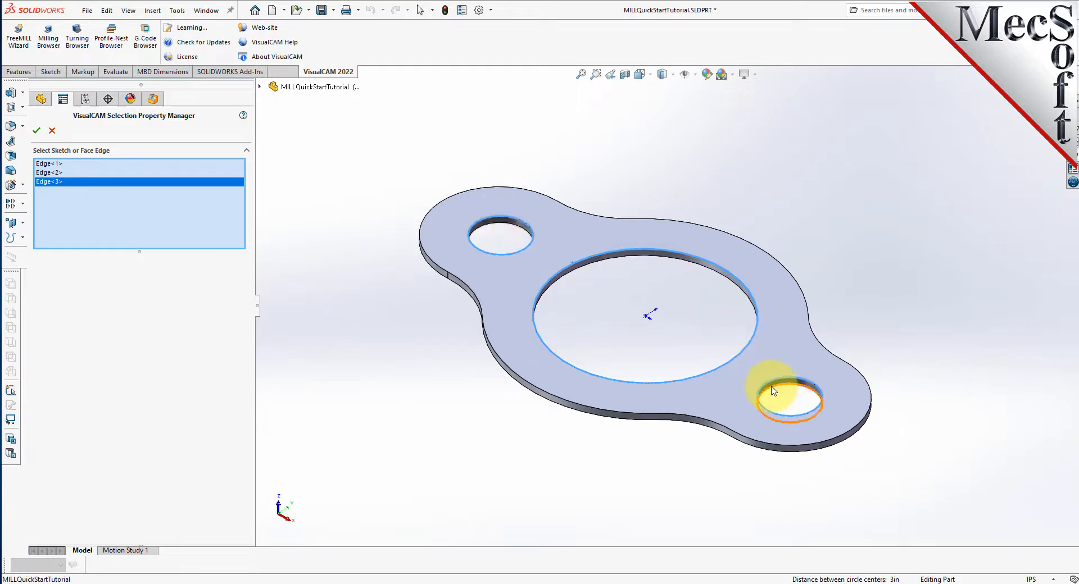
{"action": "left_click", "coordinate": [36, 131]}
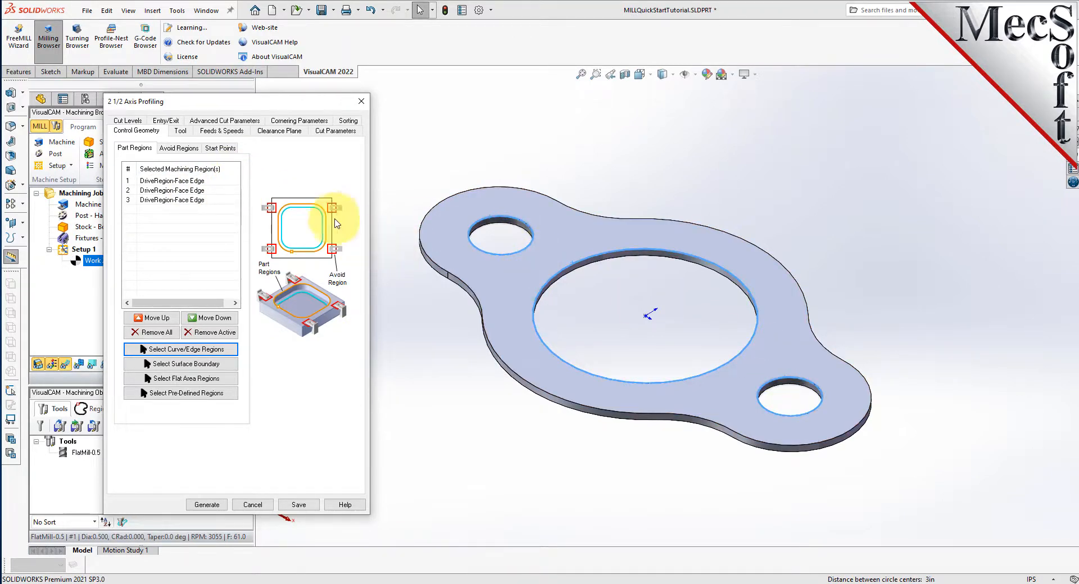
- Check which hole edge each of the three selected machining regions refers to
{"action": "left_click", "coordinate": [207, 181]}
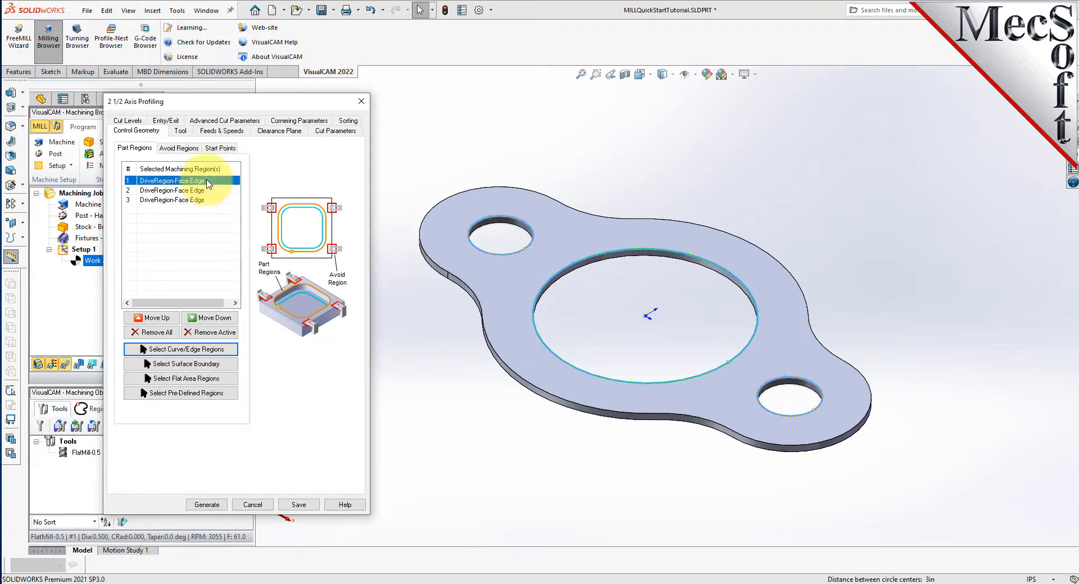
{"action": "left_click", "coordinate": [462, 209]}
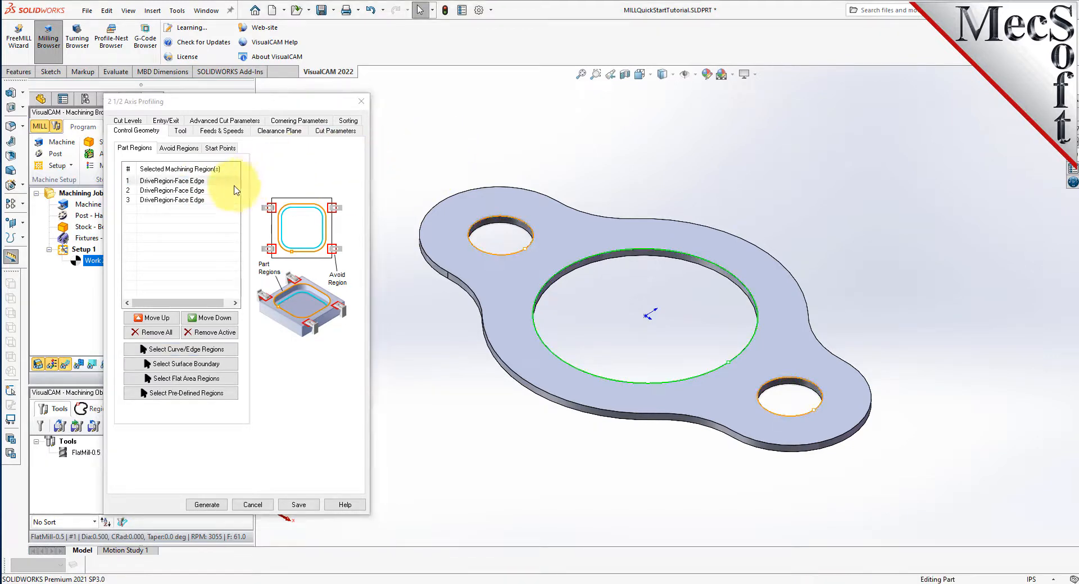
{"action": "left_click", "coordinate": [168, 200]}
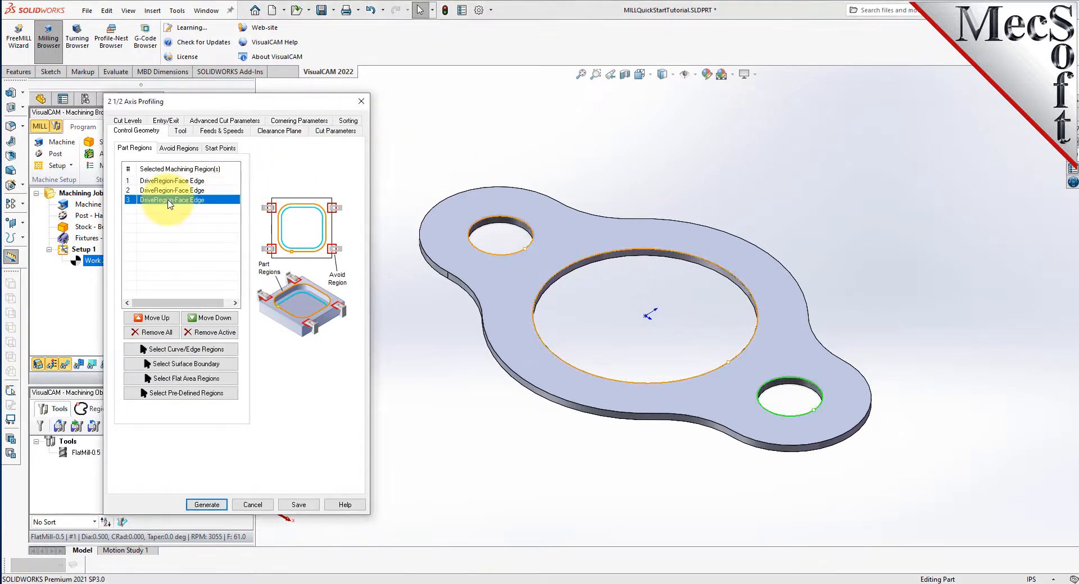
{"action": "left_click", "coordinate": [174, 191]}
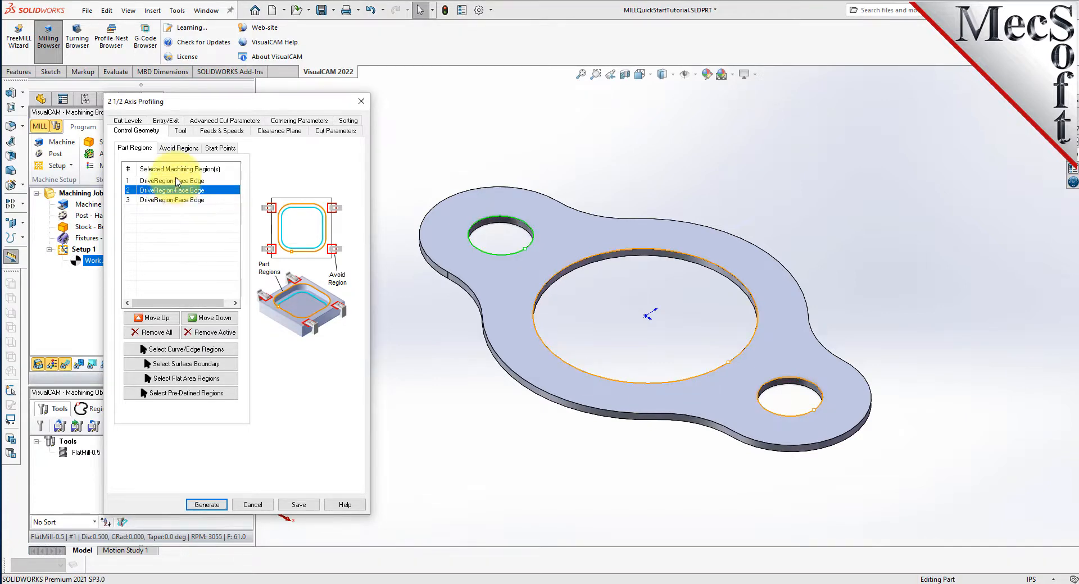
{"action": "left_click", "coordinate": [175, 181]}
- Review the profiling operation's tool, feeds and speeds, and clearance plane settings
{"action": "left_click", "coordinate": [179, 131]}
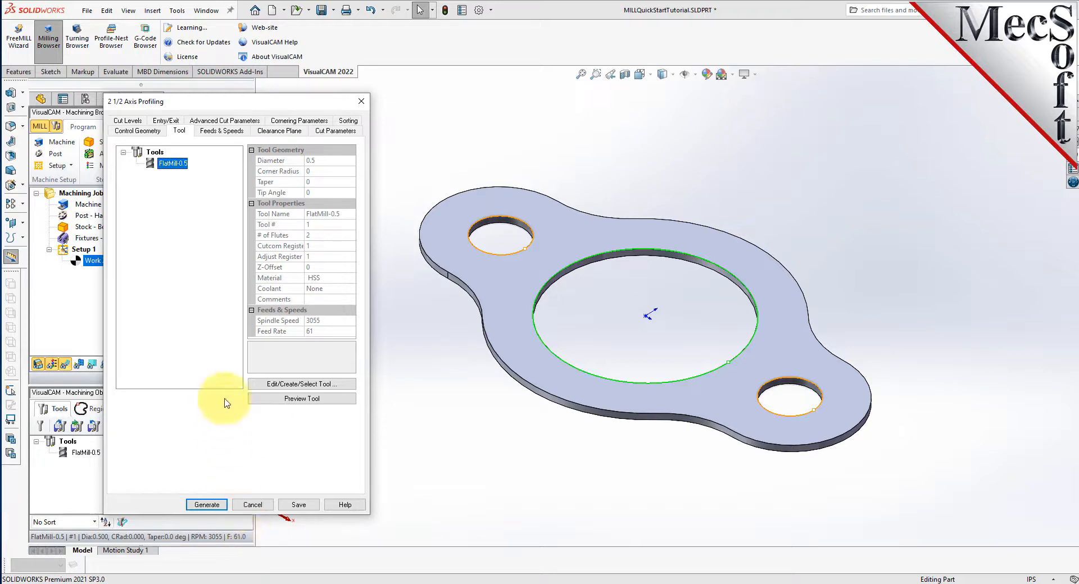
{"action": "left_click", "coordinate": [224, 132]}
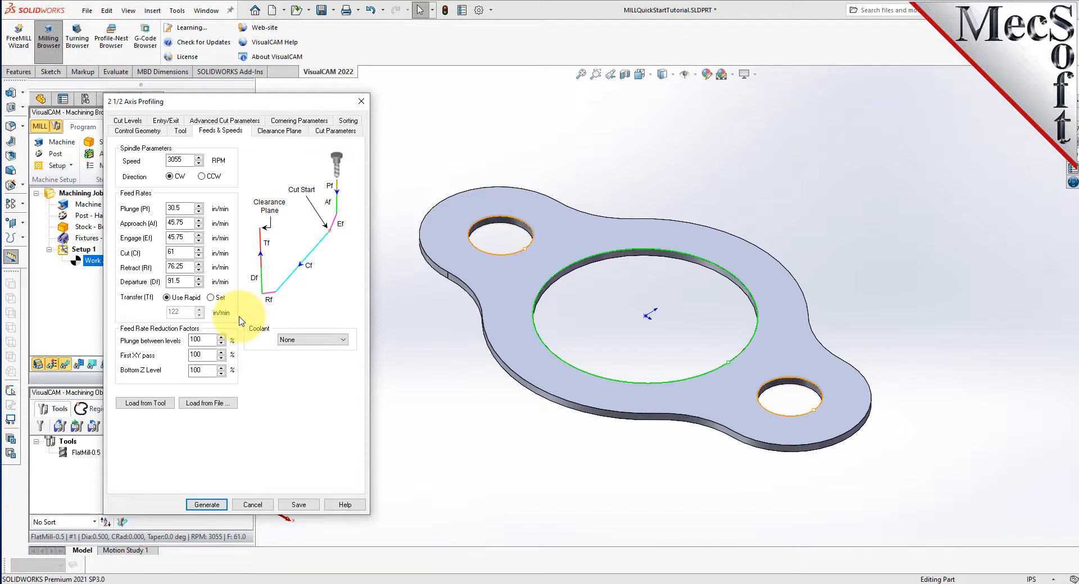
{"action": "left_click", "coordinate": [287, 131]}
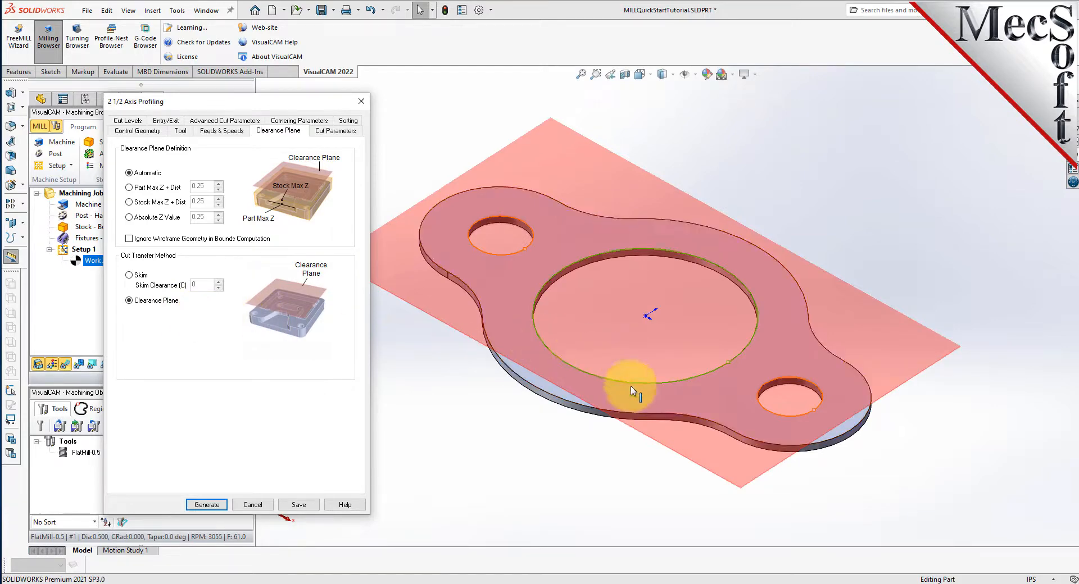
{"action": "middle_click_drag", "start_coordinate": [620, 396], "coordinate": [624, 450]}
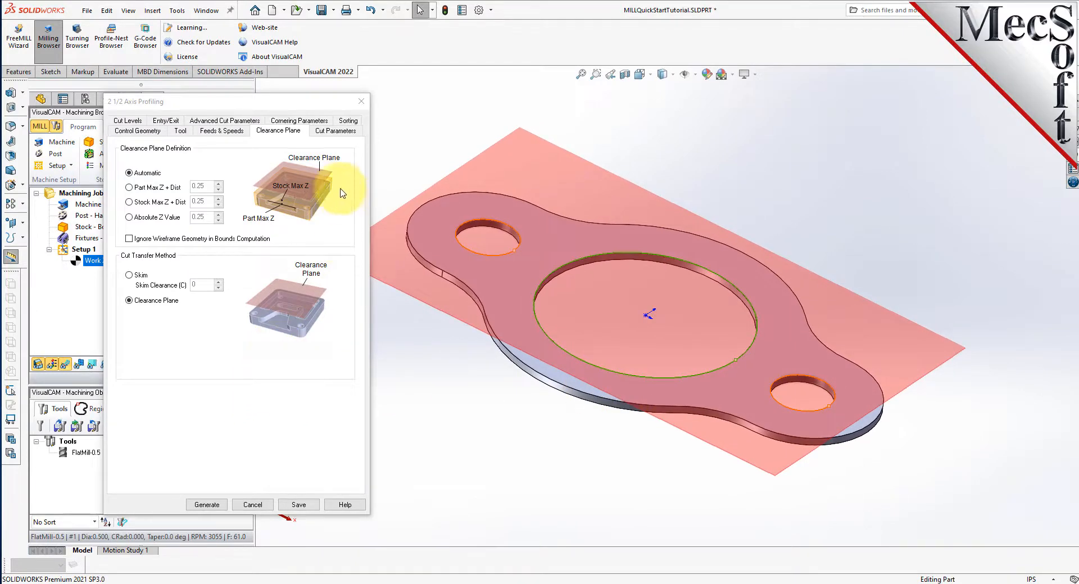
- Specify the cutting side as Inside for closed curves in the profiling cut parameters, keeping stock at 0
{"action": "left_click", "coordinate": [343, 134]}
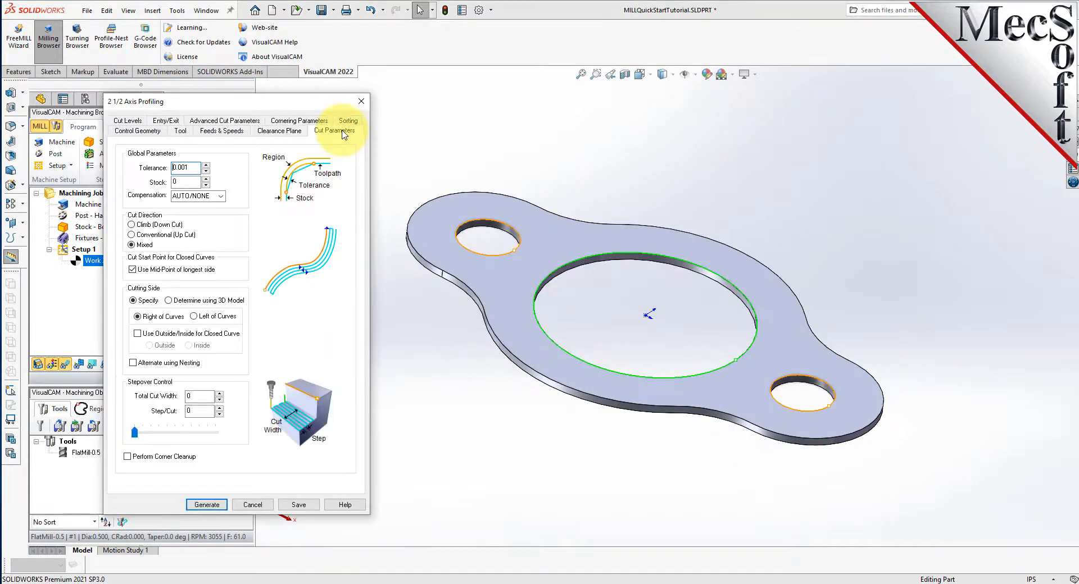
{"action": "left_click", "coordinate": [402, 323]}
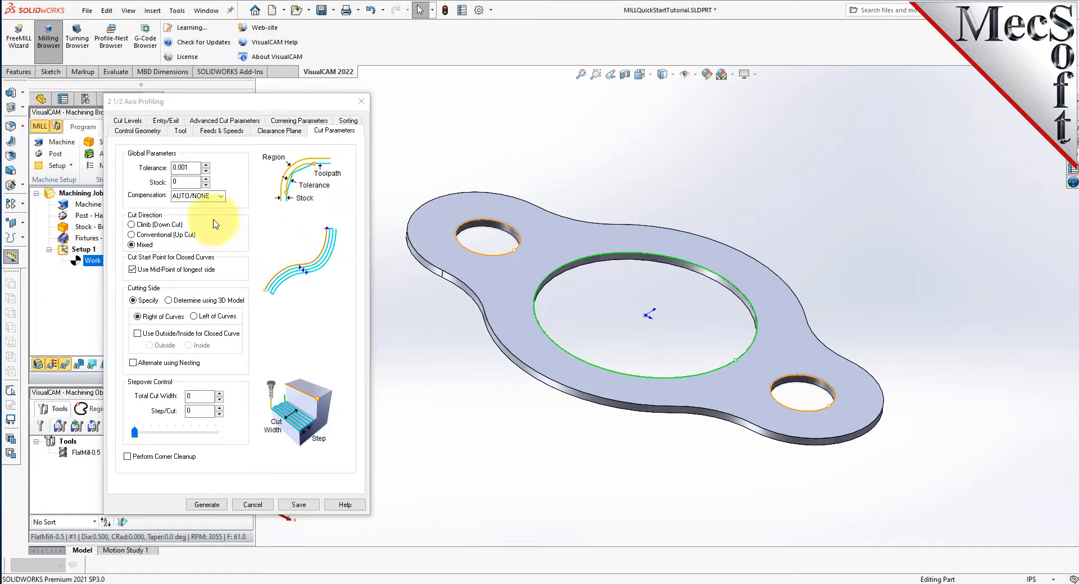
{"action": "left_click", "coordinate": [179, 181]}
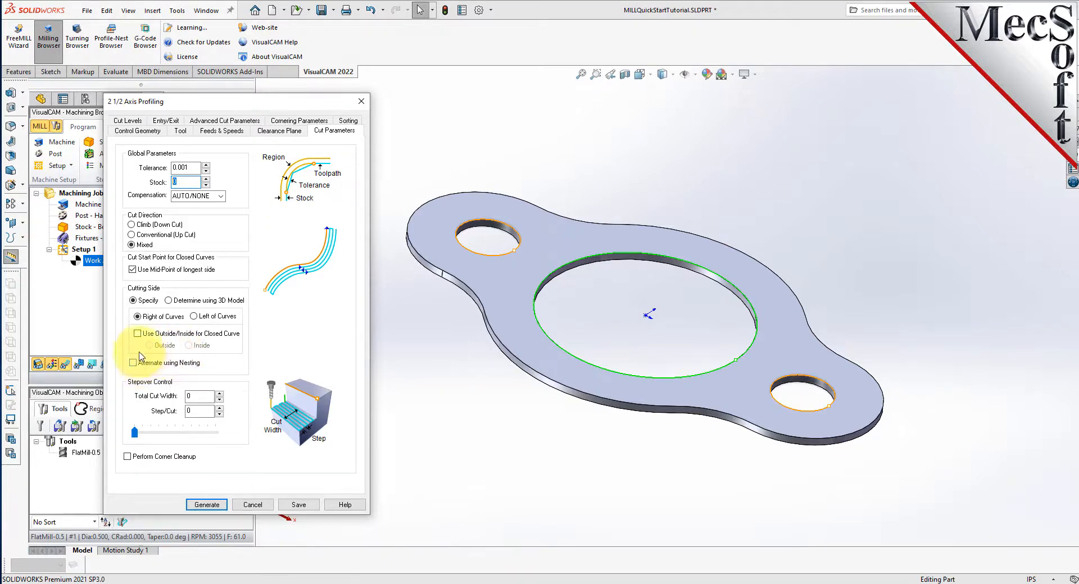
{"action": "left_click", "coordinate": [138, 334]}
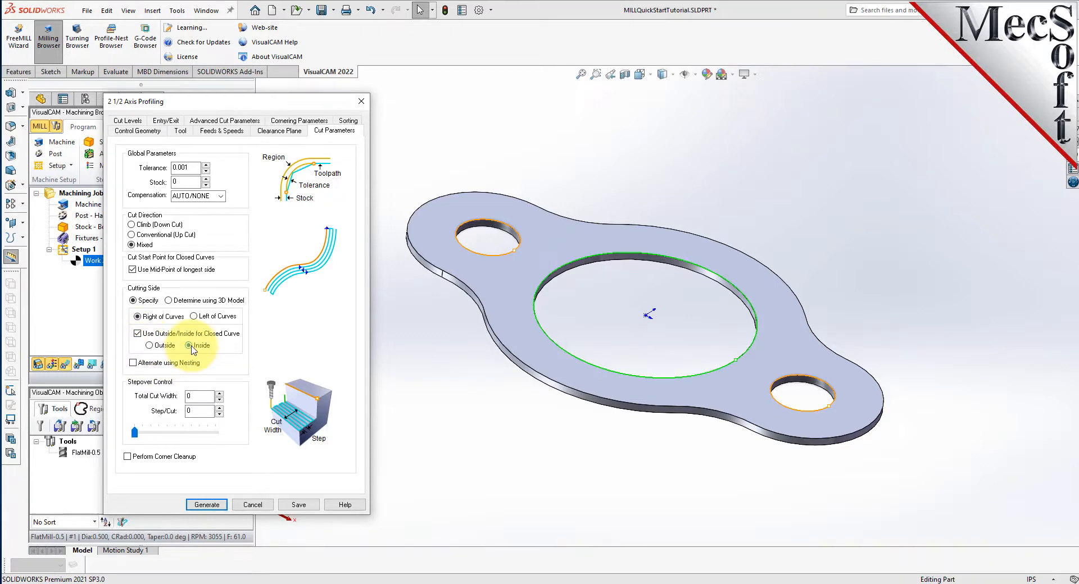
{"action": "left_click", "coordinate": [169, 301]}
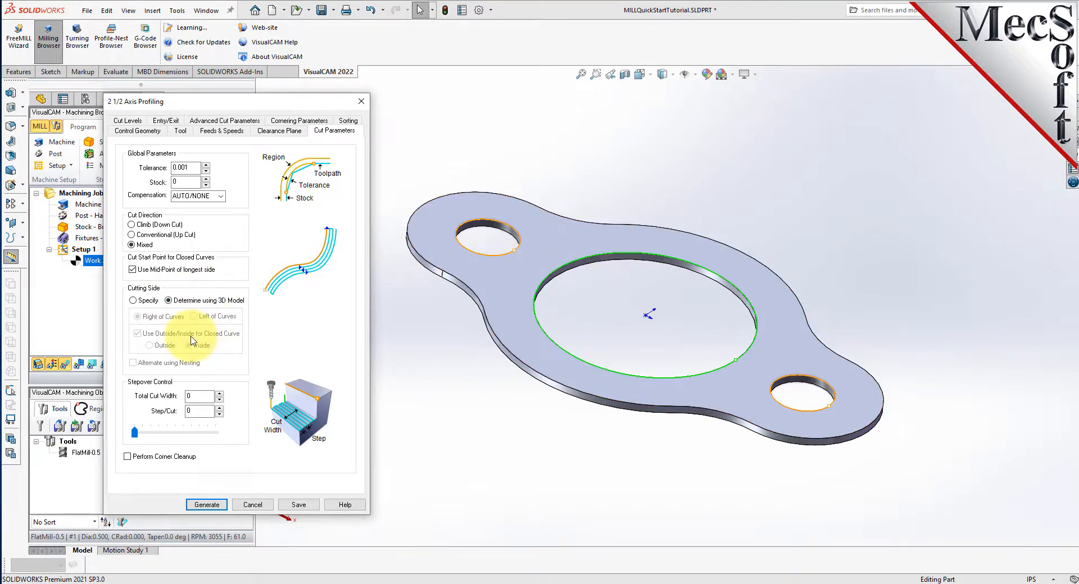
{"action": "left_click", "coordinate": [134, 302]}
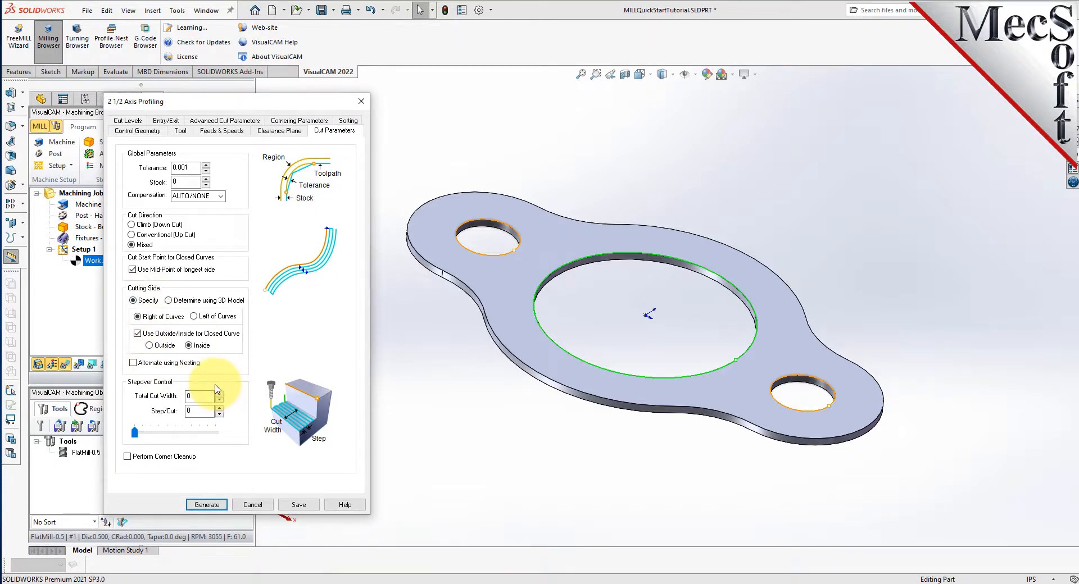
- Set the profiling total cut depth, rough depth and rough depth per cut to 0.125, with cut geometry at top
{"action": "left_click", "coordinate": [134, 121]}
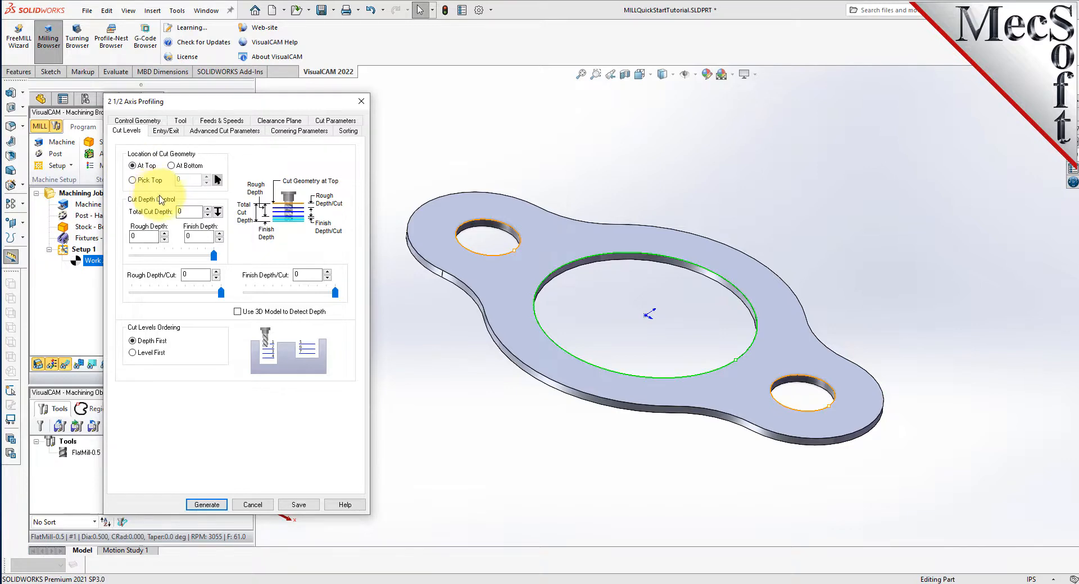
{"action": "left_click_drag", "start_coordinate": [187, 213], "coordinate": [158, 208]}
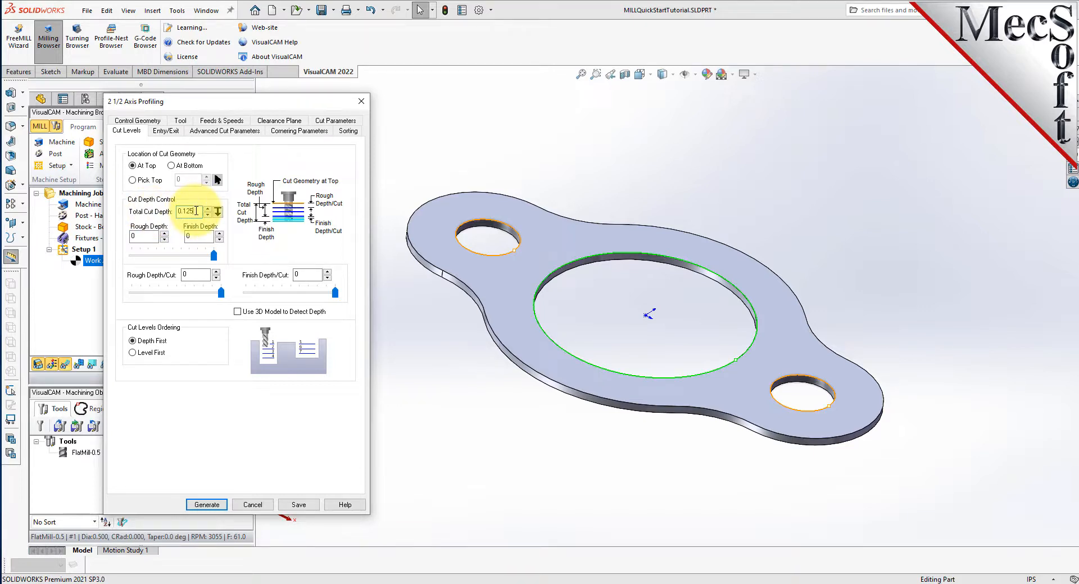
{"action": "left_click", "coordinate": [150, 237]}
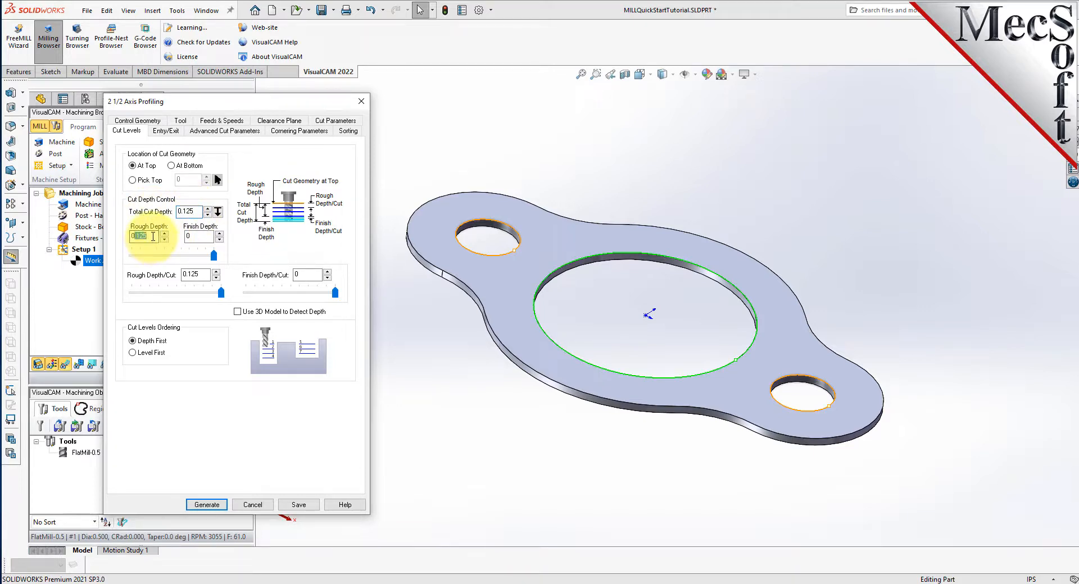
{"action": "left_click", "coordinate": [203, 275]}
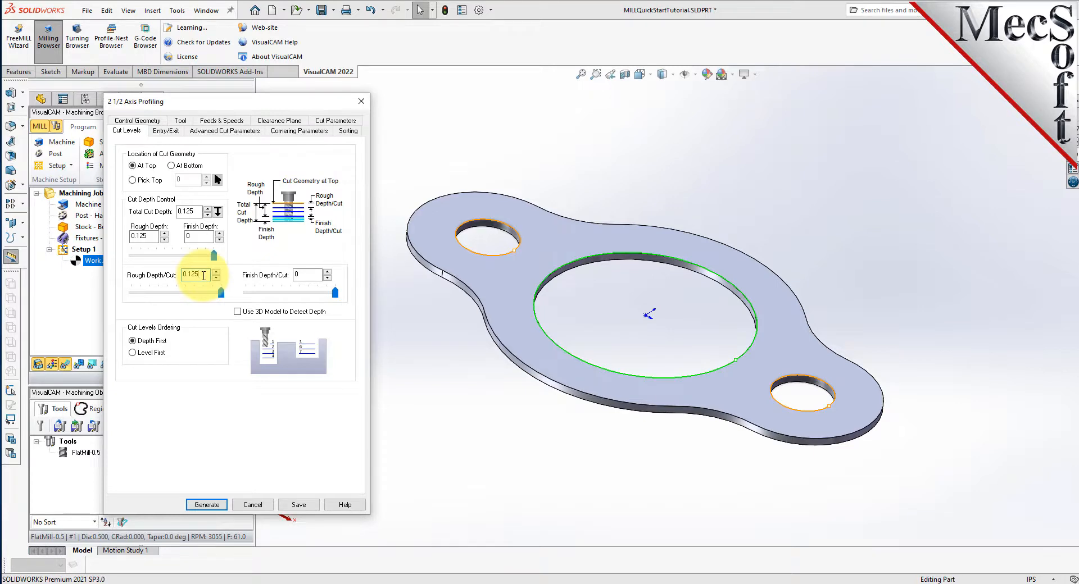
- Set both the entry and exit motions to None and generate the hole profiling toolpath
{"action": "left_click", "coordinate": [167, 130]}
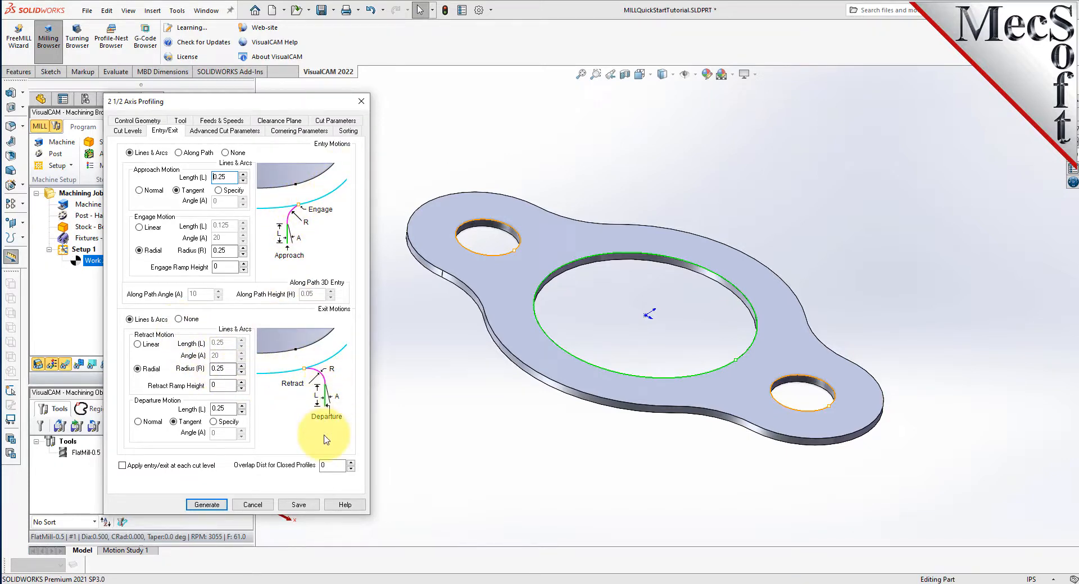
{"action": "left_click", "coordinate": [225, 153]}
{"action": "left_click", "coordinate": [179, 320]}
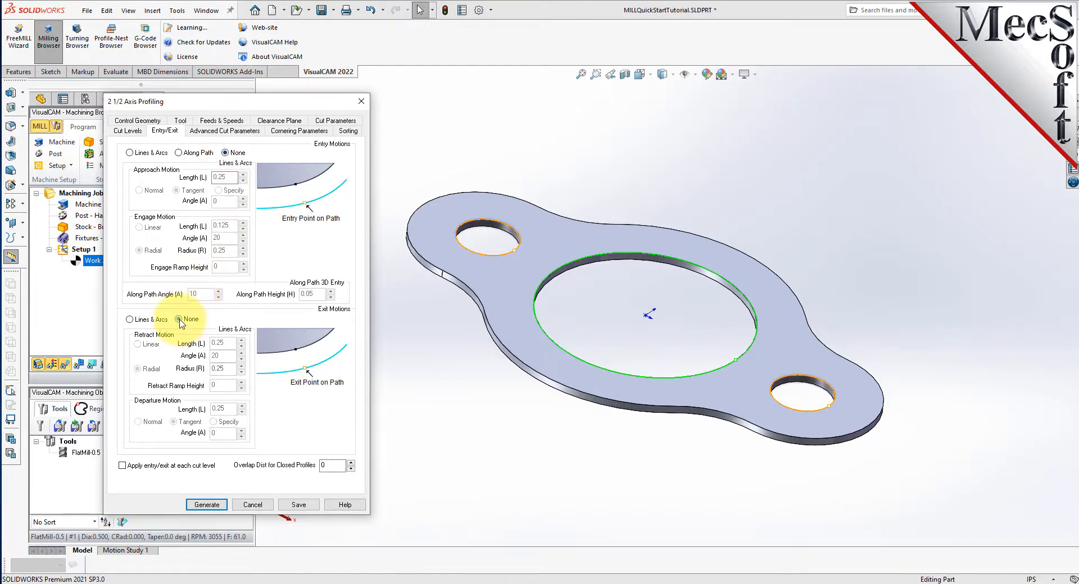
{"action": "left_click", "coordinate": [207, 505]}
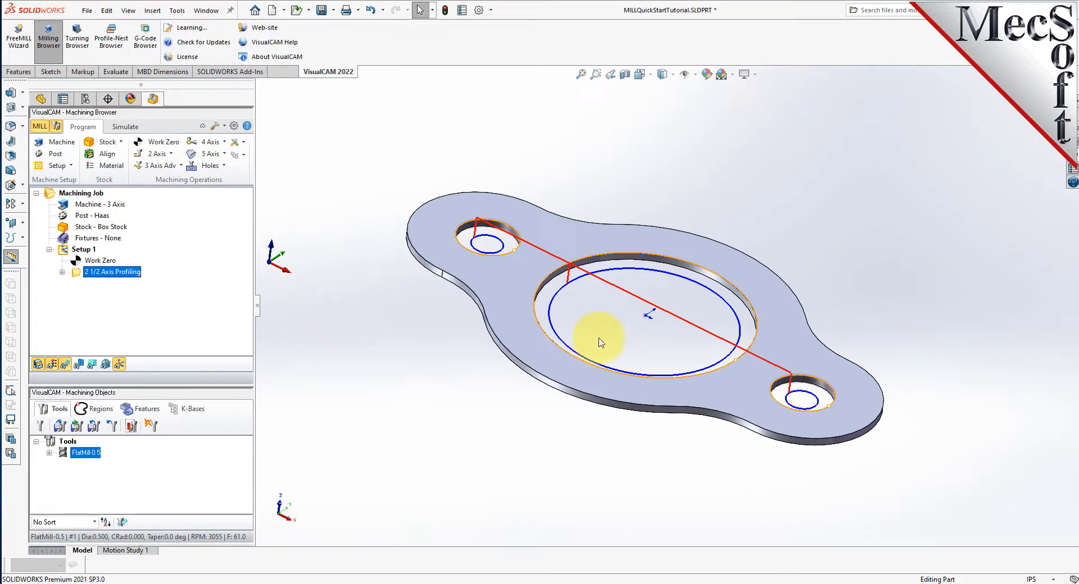
- Inspect the generated hole profiling toolpath on the plate, switching its display off and on
{"action": "middle_click_drag", "start_coordinate": [658, 315], "coordinate": [671, 293]}
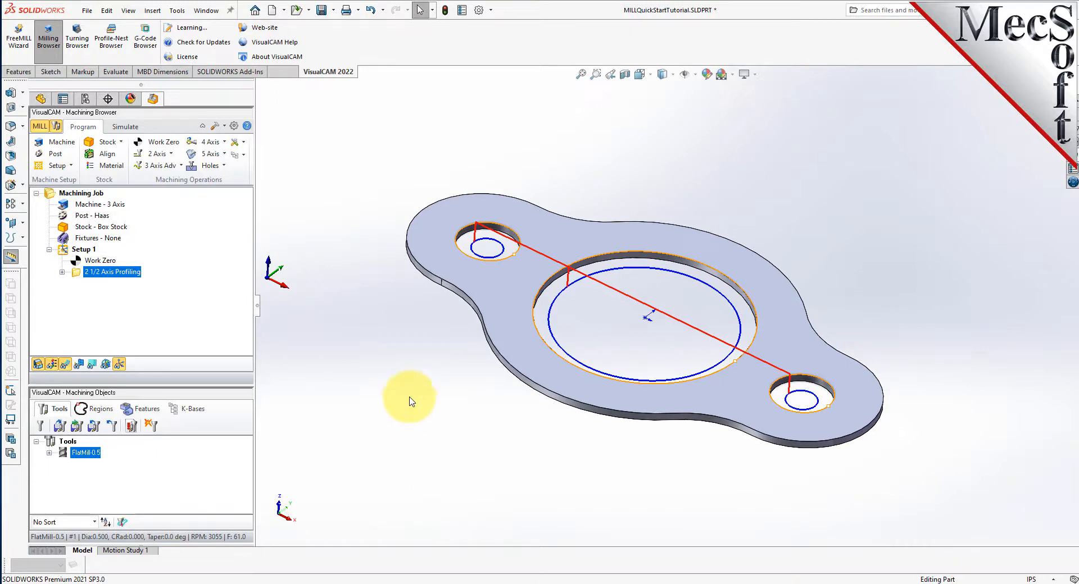
{"action": "scroll", "coordinate": [605, 365], "scroll_direction": "down", "scroll_amount": 2}
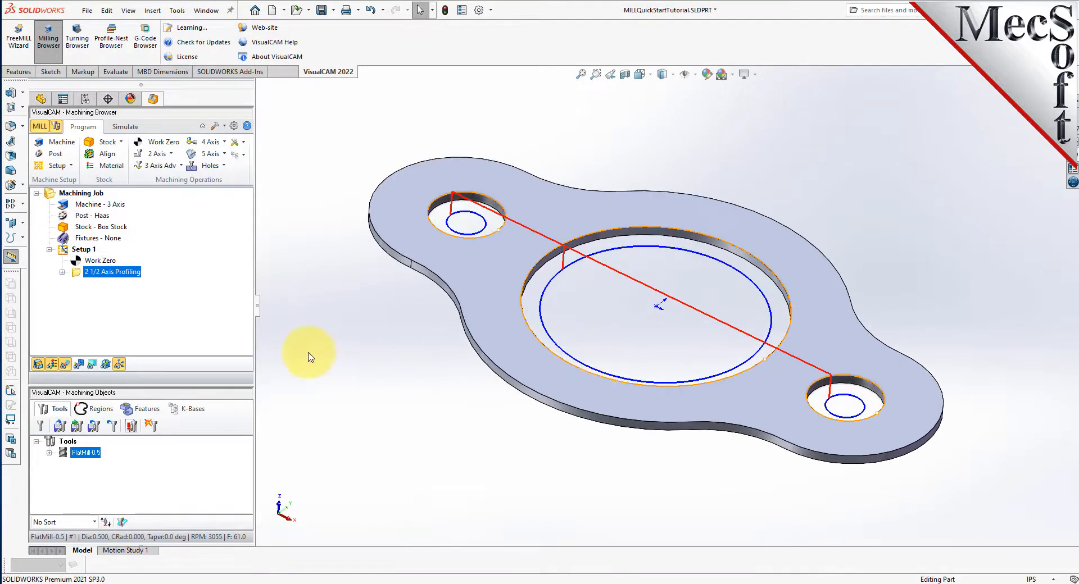
{"action": "left_click", "coordinate": [66, 366]}
{"action": "left_click", "coordinate": [67, 365]}
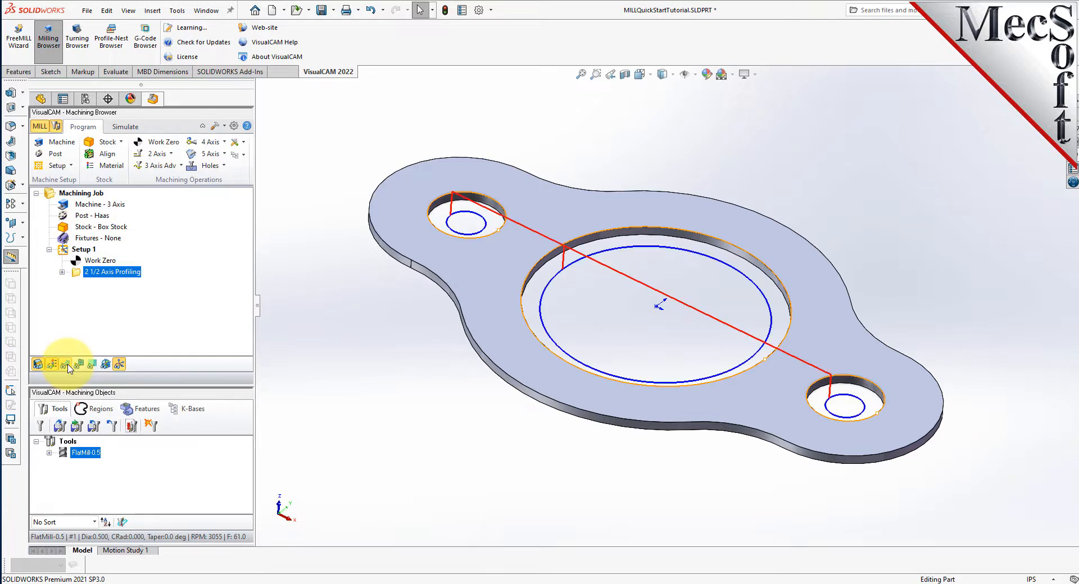
{"action": "left_click", "coordinate": [67, 365]}
{"action": "left_click", "coordinate": [67, 365]}
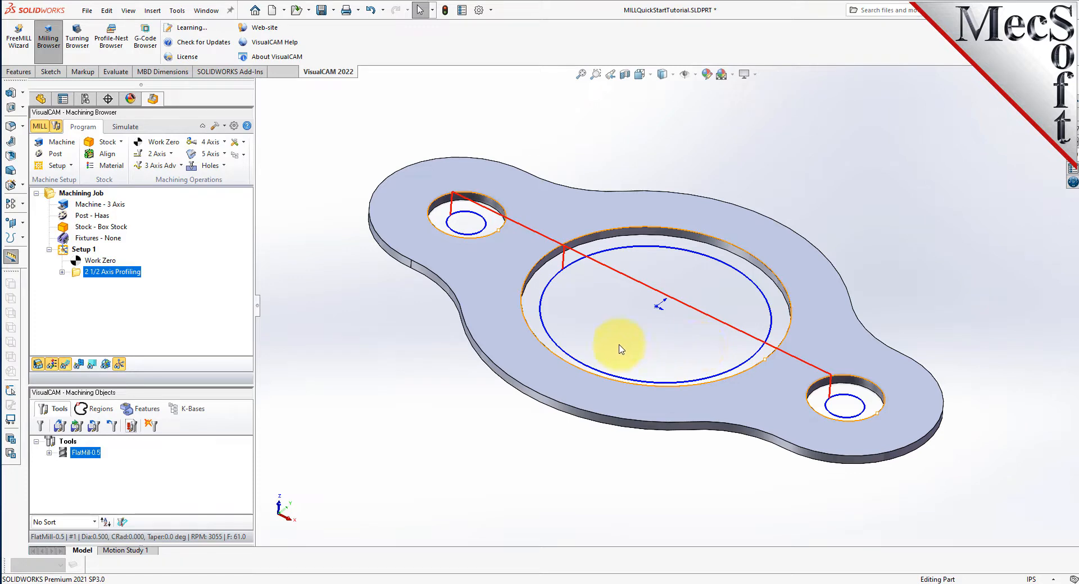
- Choose the Polygonal Model as the simulation model in the simulation preferences, accept the module change, and keep the accuracy at Fine
{"action": "left_click", "coordinate": [125, 128]}
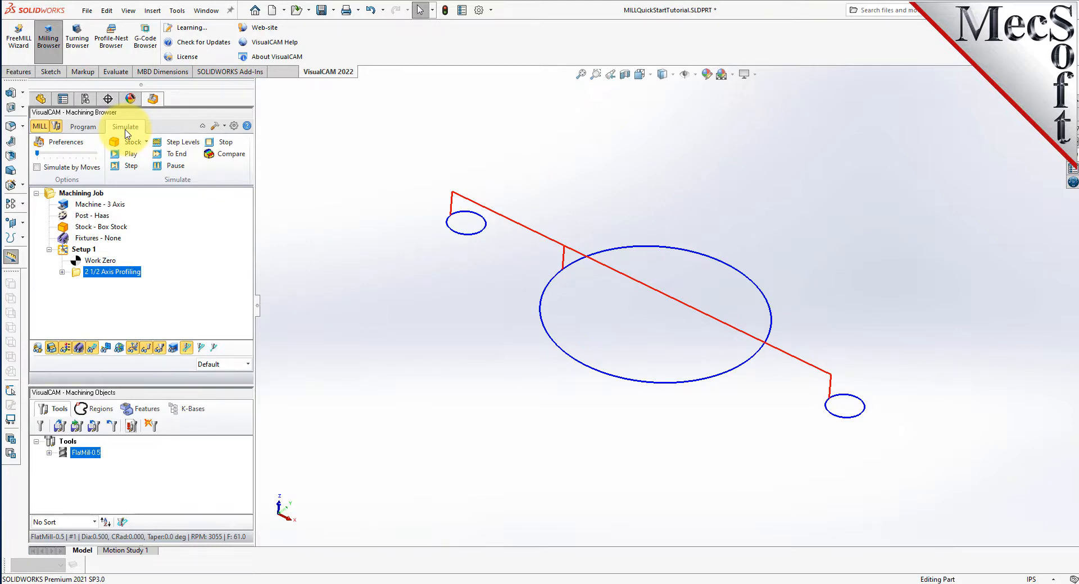
{"action": "left_click", "coordinate": [67, 142]}
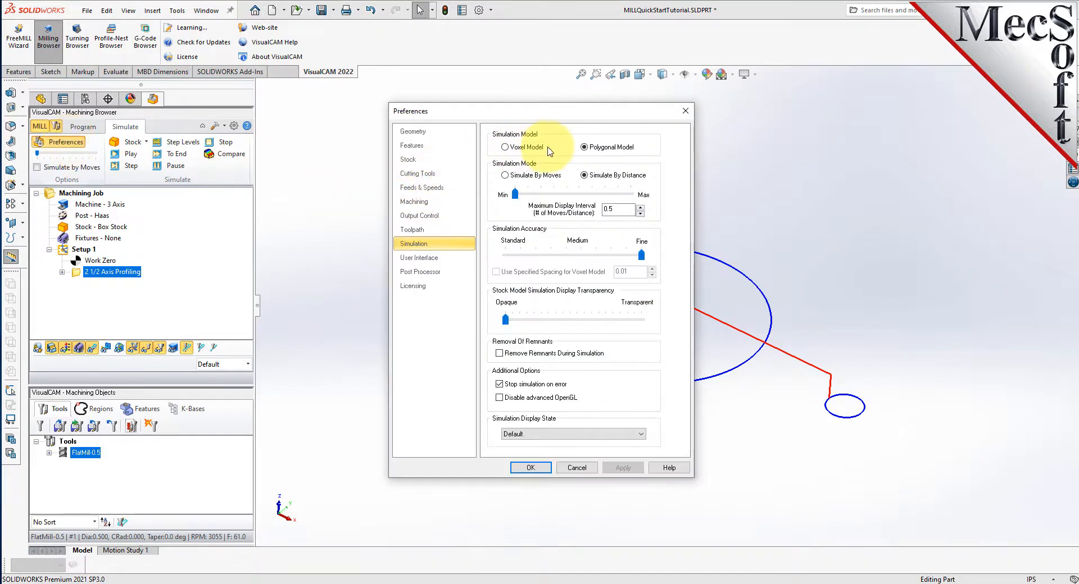
{"action": "left_click", "coordinate": [585, 148]}
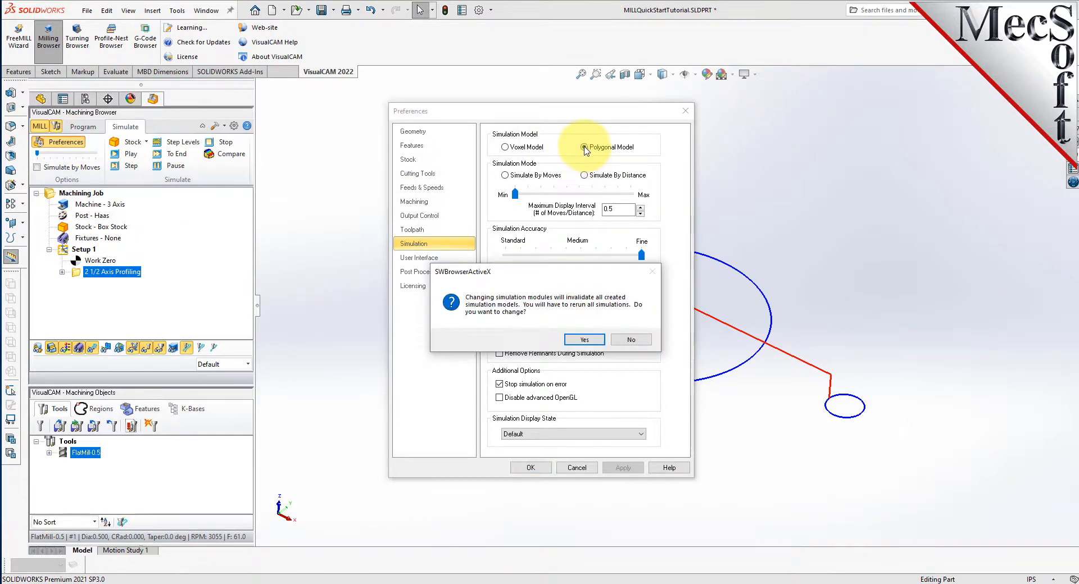
{"action": "left_click", "coordinate": [585, 339]}
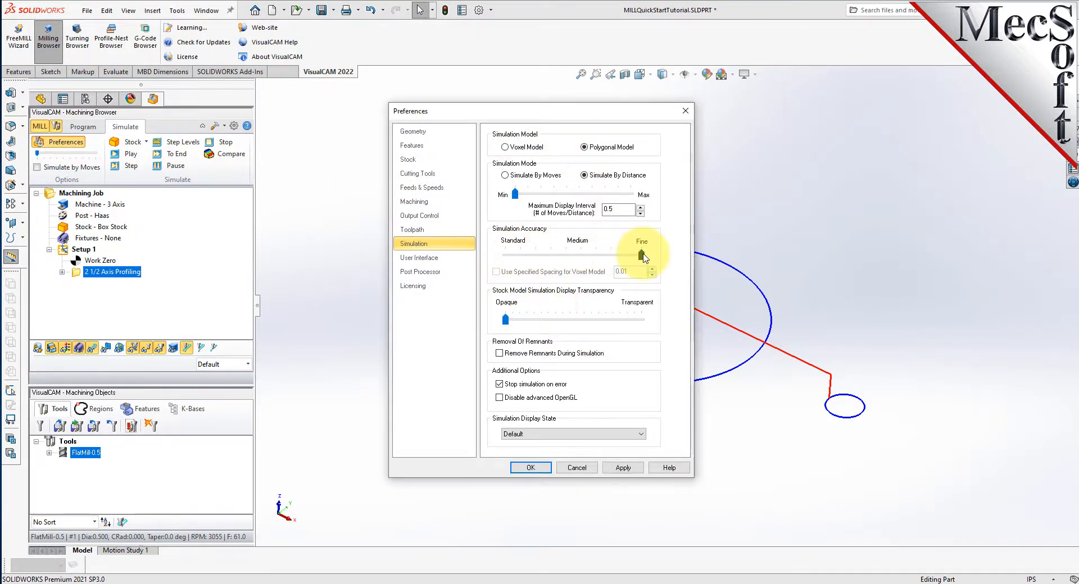
{"action": "left_click", "coordinate": [530, 468]}
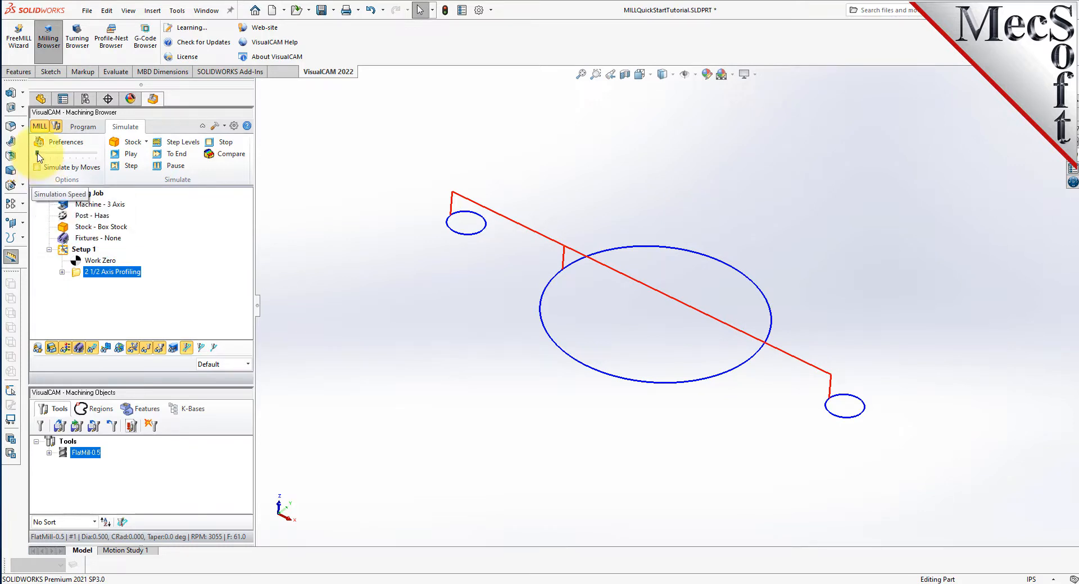
- Play the cut material simulation of the hole profiling operation and examine the holes cut in the stock
{"action": "left_click", "coordinate": [130, 154]}
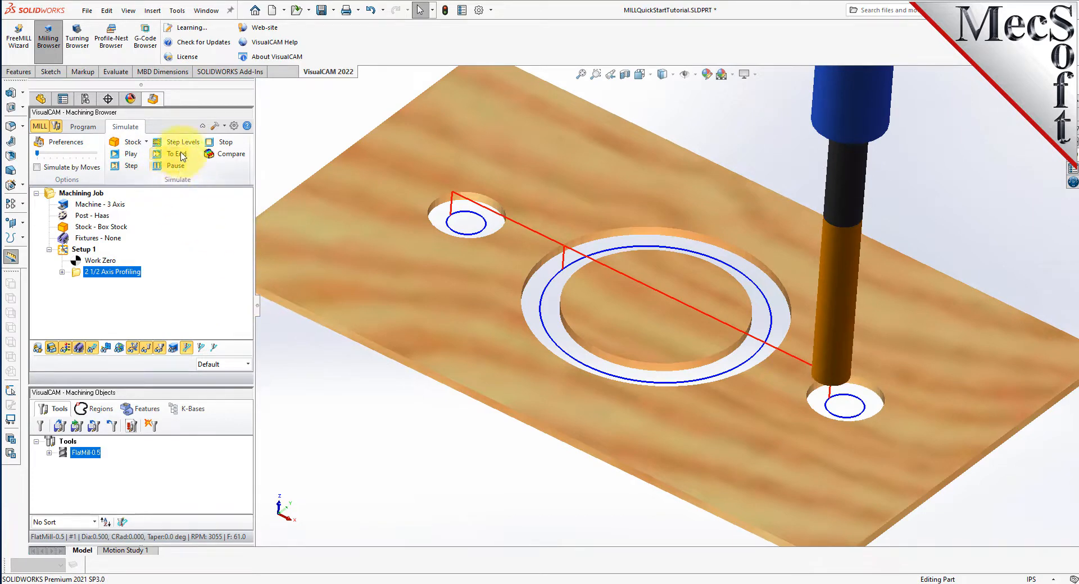
{"action": "middle_click_drag", "start_coordinate": [578, 289], "coordinate": [562, 313]}
{"action": "scroll", "coordinate": [676, 355], "scroll_direction": "down", "scroll_amount": 1}
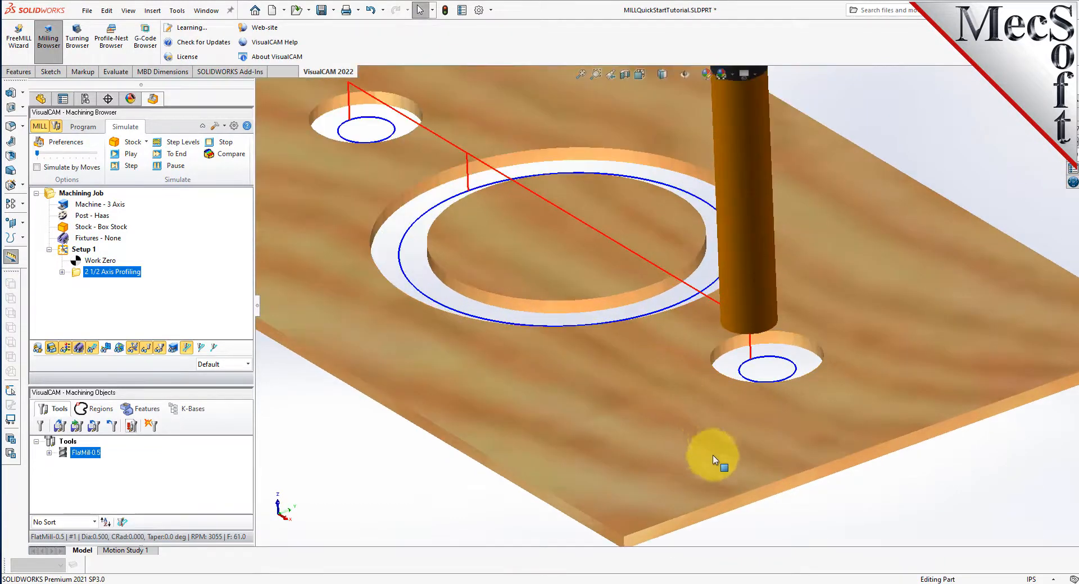
{"action": "scroll", "coordinate": [688, 306], "scroll_direction": "up", "scroll_amount": 5}
{"action": "scroll", "coordinate": [688, 307], "scroll_direction": "down", "scroll_amount": 5}
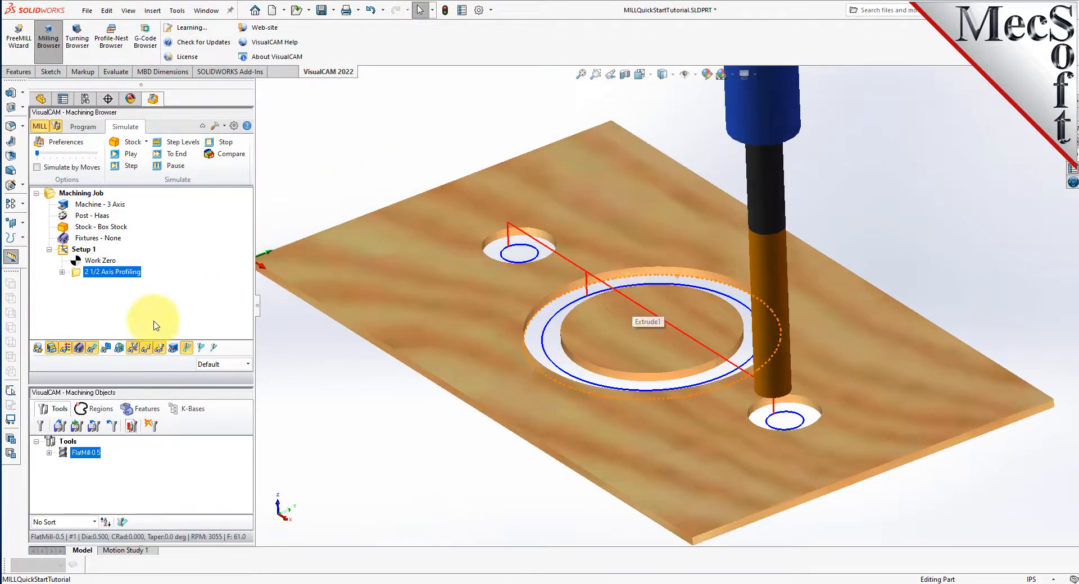
- Switch the material texture display off and on for the simulated stock and view the cut holes from another angle
{"action": "left_click", "coordinate": [69, 349]}
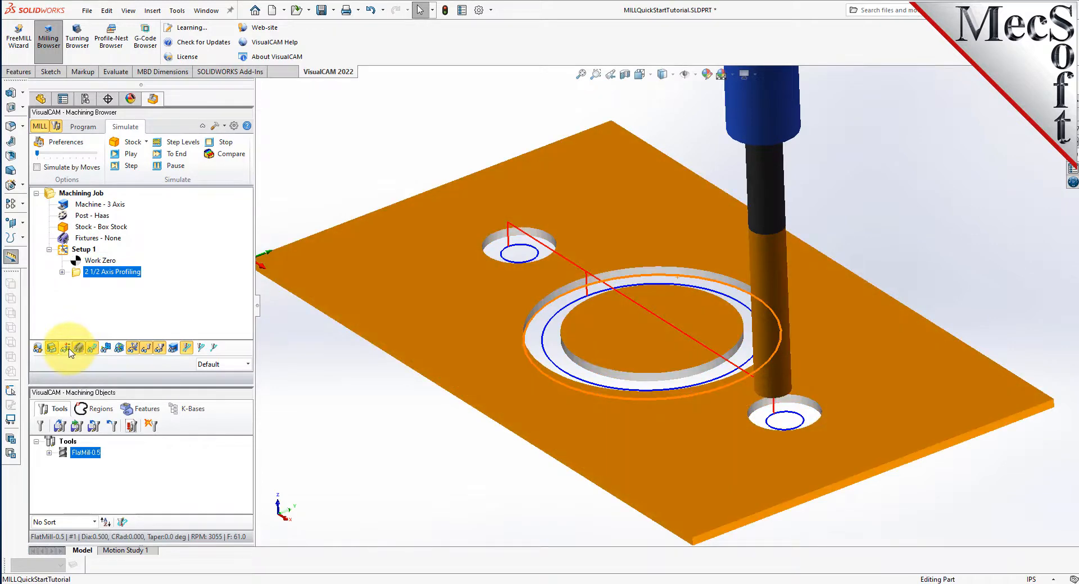
{"action": "left_click", "coordinate": [69, 349]}
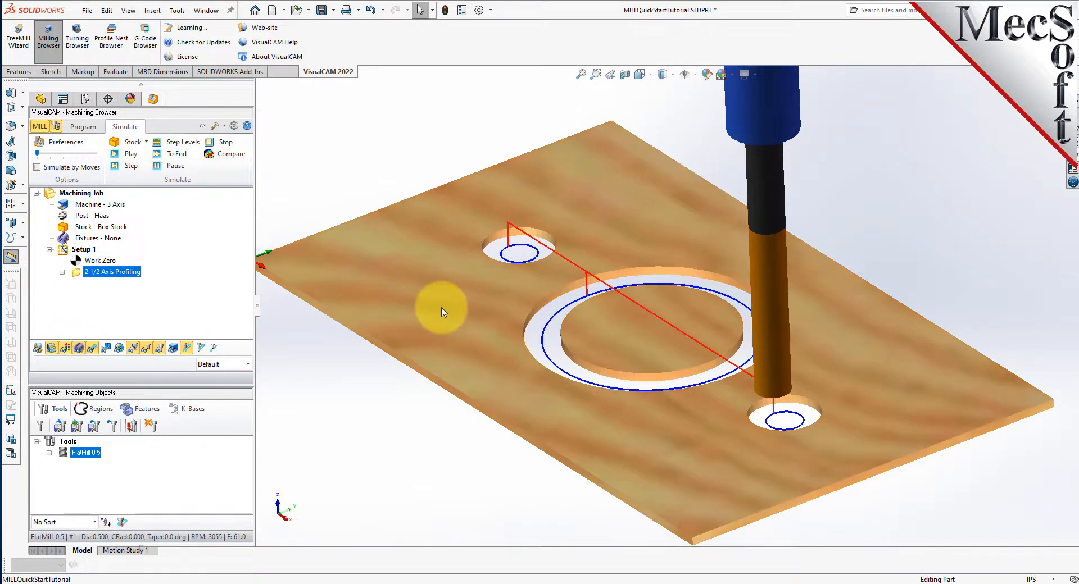
{"action": "middle_click_drag", "start_coordinate": [513, 318], "coordinate": [559, 313]}
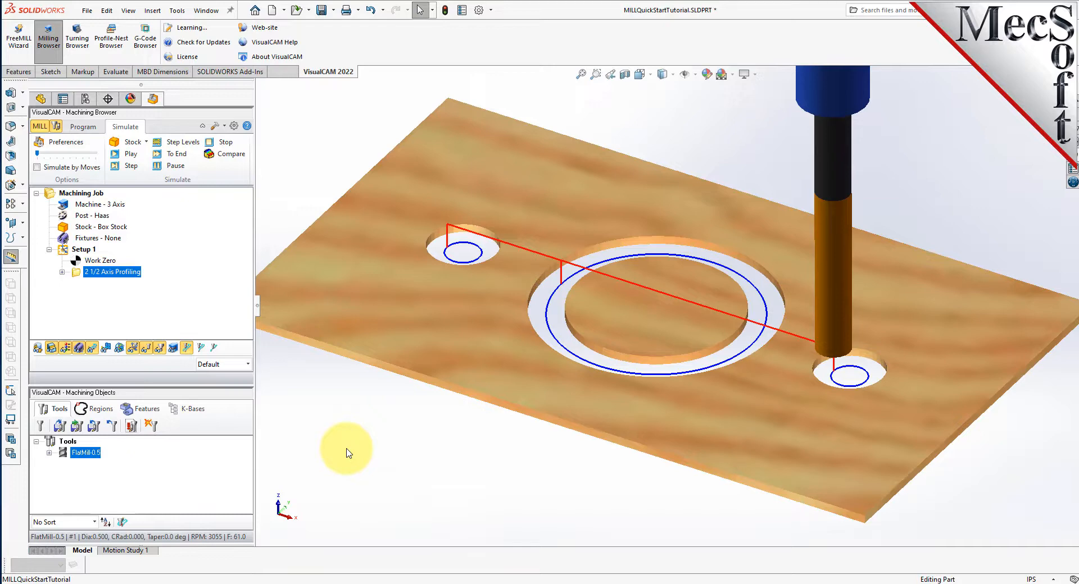
- Duplicate the 2 1/2 Axis Profiling operation within Setup 1 by copying and pasting it
{"action": "left_click", "coordinate": [85, 128]}
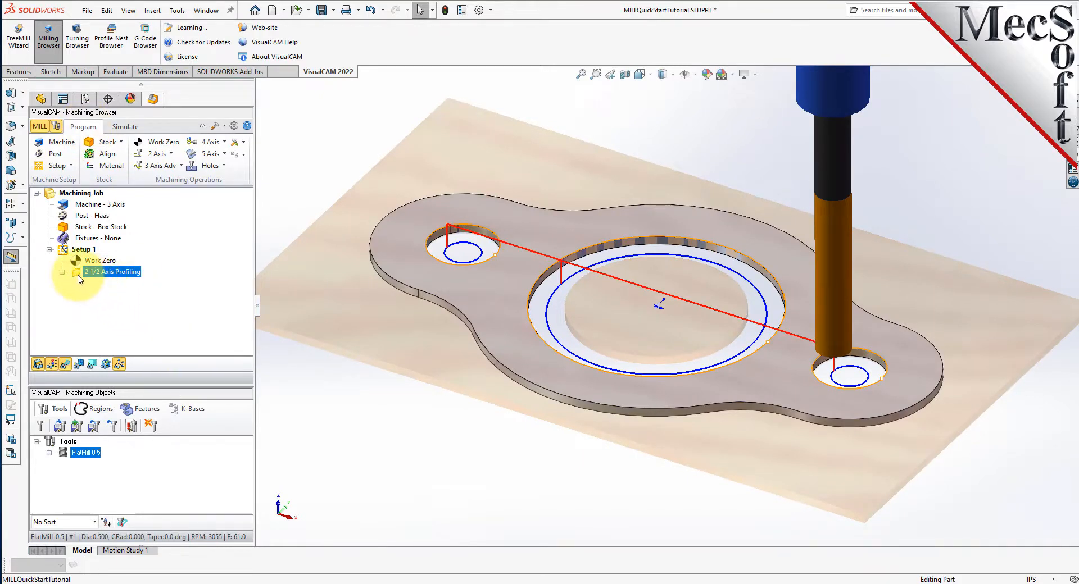
{"action": "right_click", "coordinate": [134, 275]}
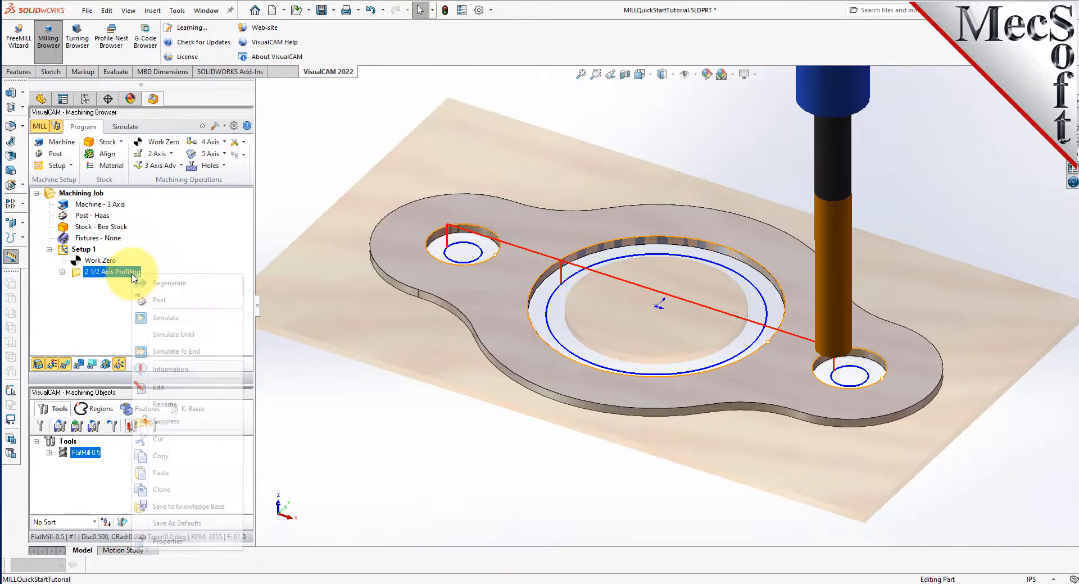
{"action": "left_click", "coordinate": [168, 456]}
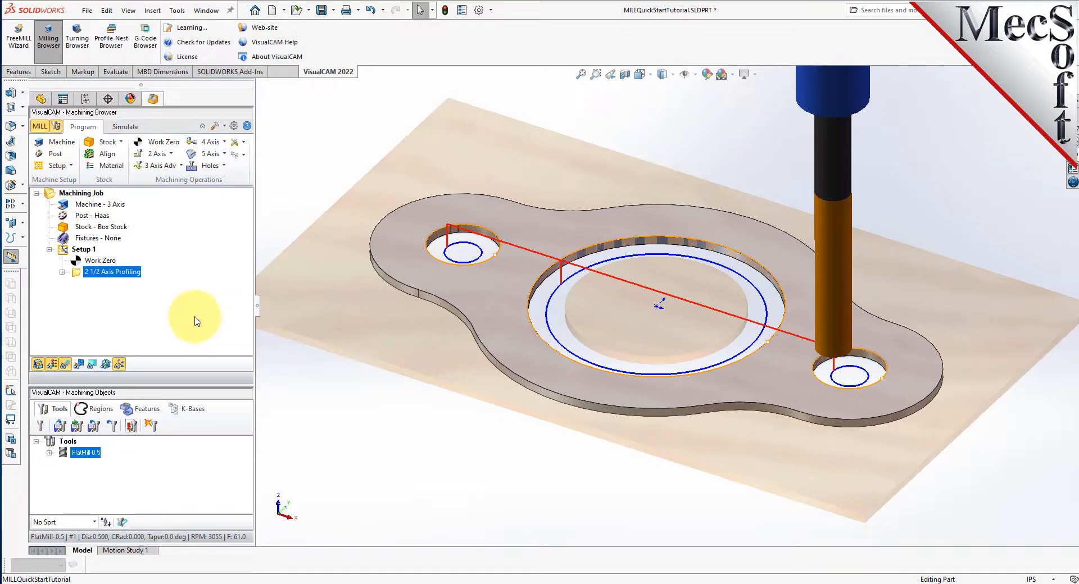
{"action": "right_click", "coordinate": [135, 274]}
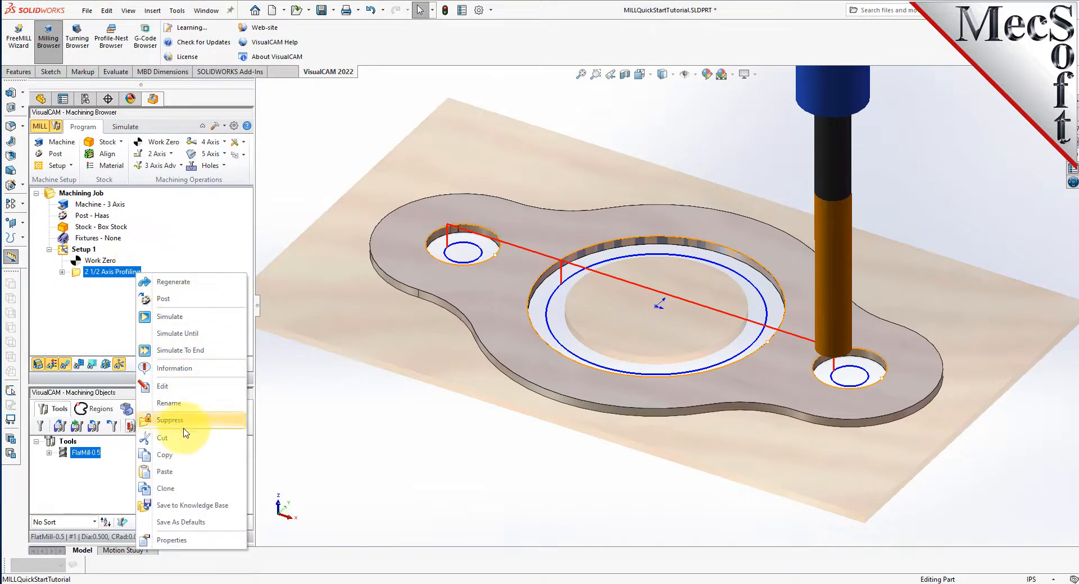
{"action": "left_click", "coordinate": [183, 478]}
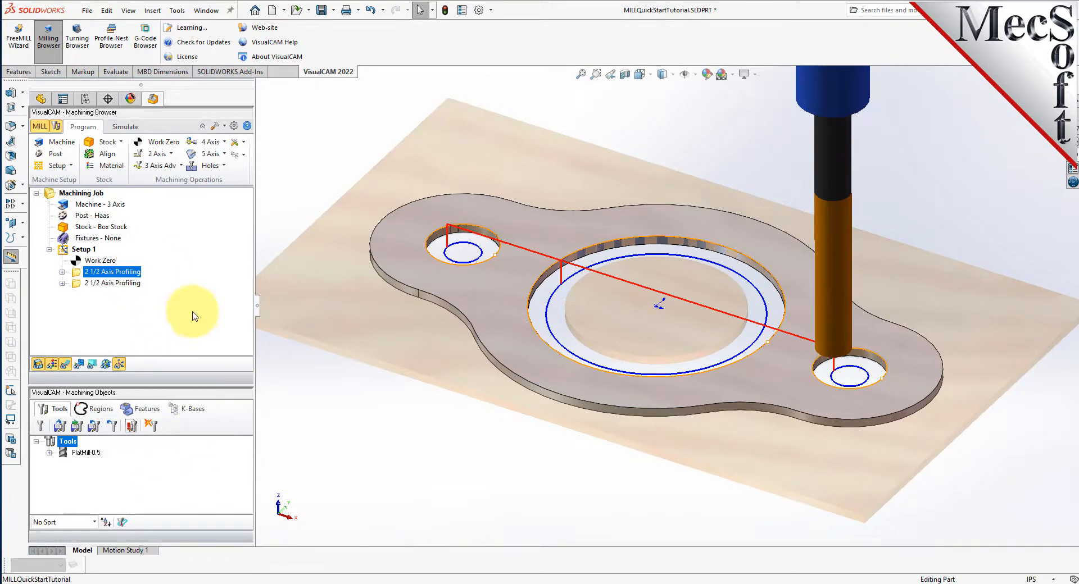
- Edit the copied profiling operation, replacing all its part regions with the two top edges forming the flange's outer perimeter
{"action": "left_click", "coordinate": [80, 285]}
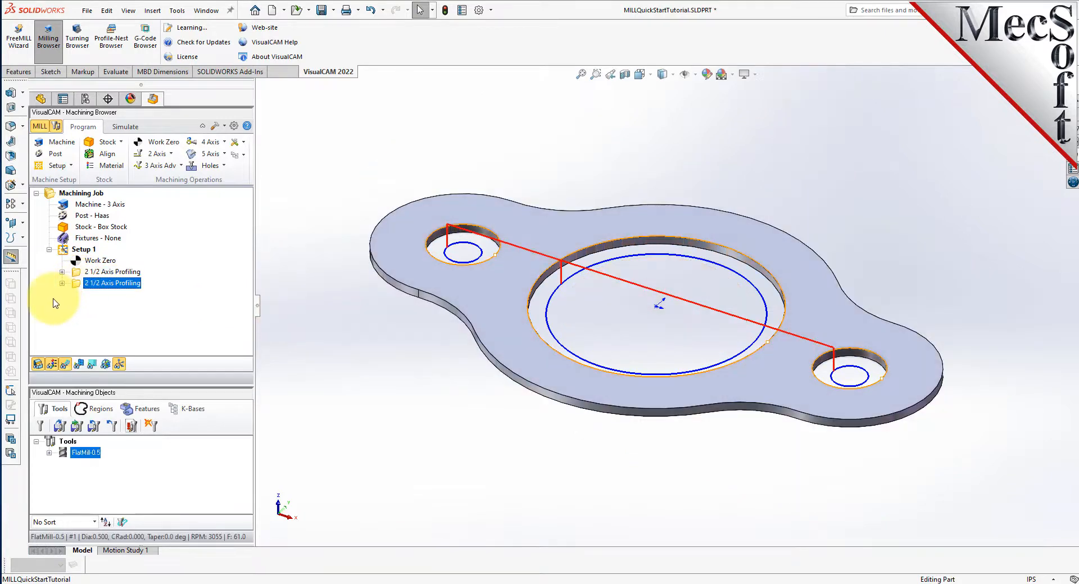
{"action": "right_click", "coordinate": [130, 283]}
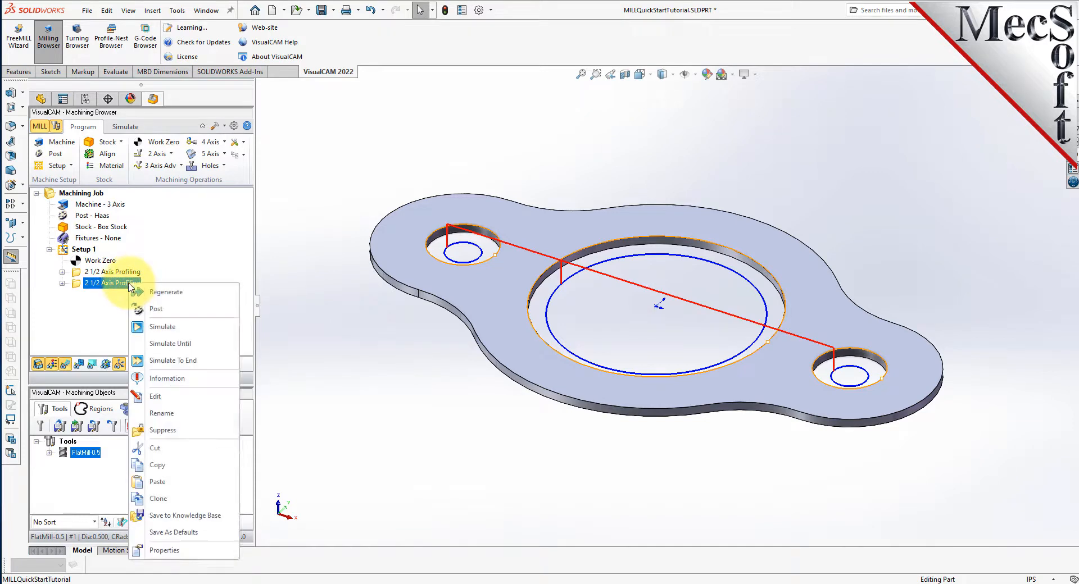
{"action": "left_click", "coordinate": [172, 399]}
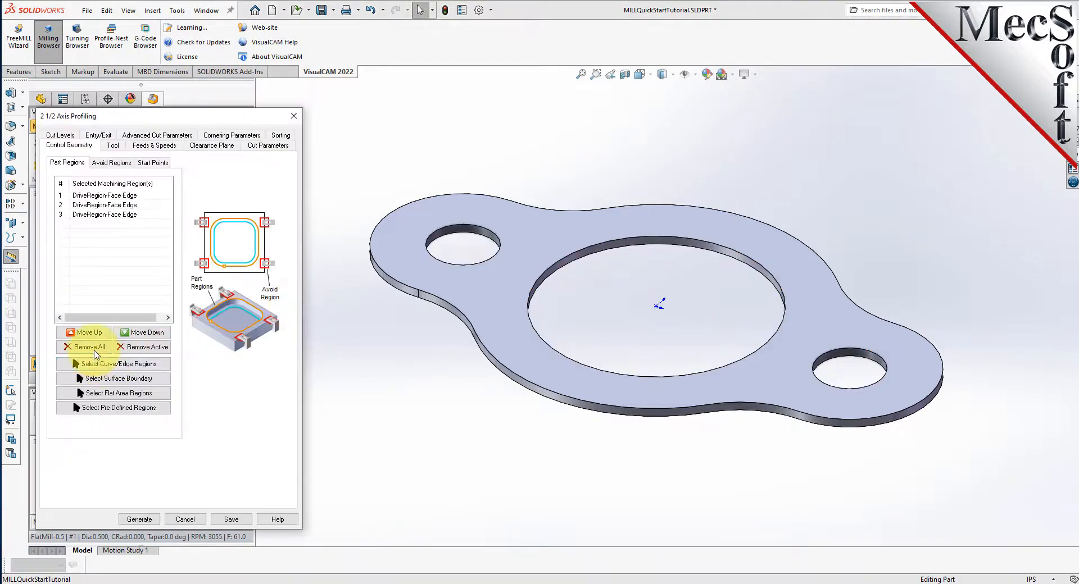
{"action": "left_click", "coordinate": [94, 348]}
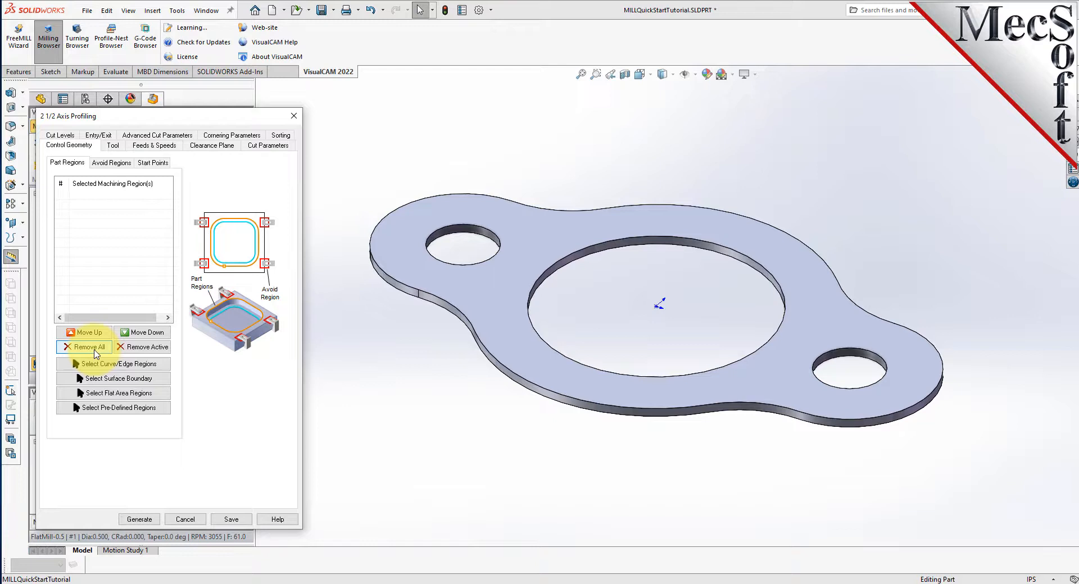
{"action": "left_click", "coordinate": [134, 364]}
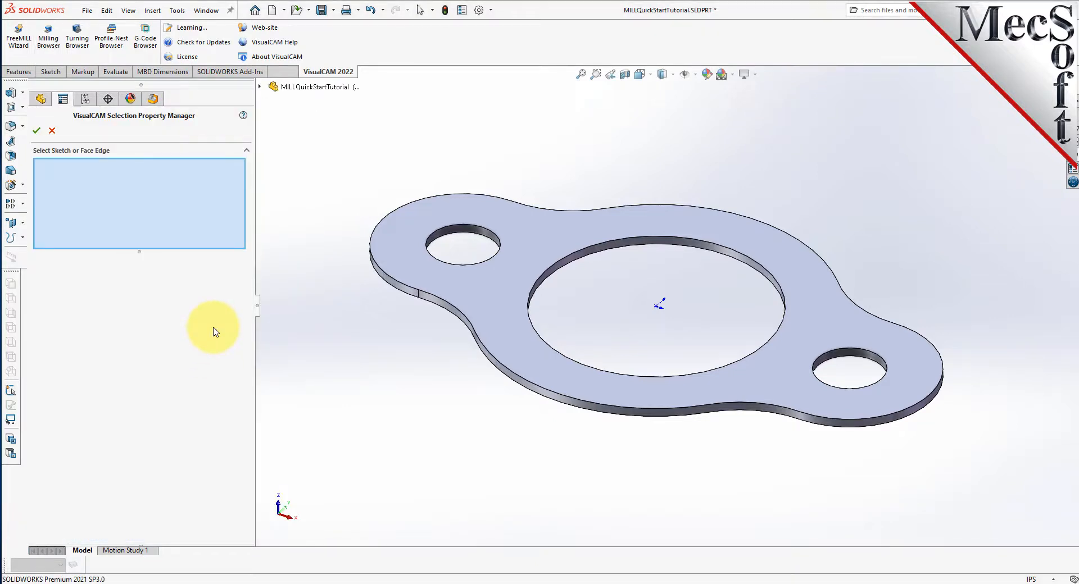
{"action": "left_click", "coordinate": [534, 212]}
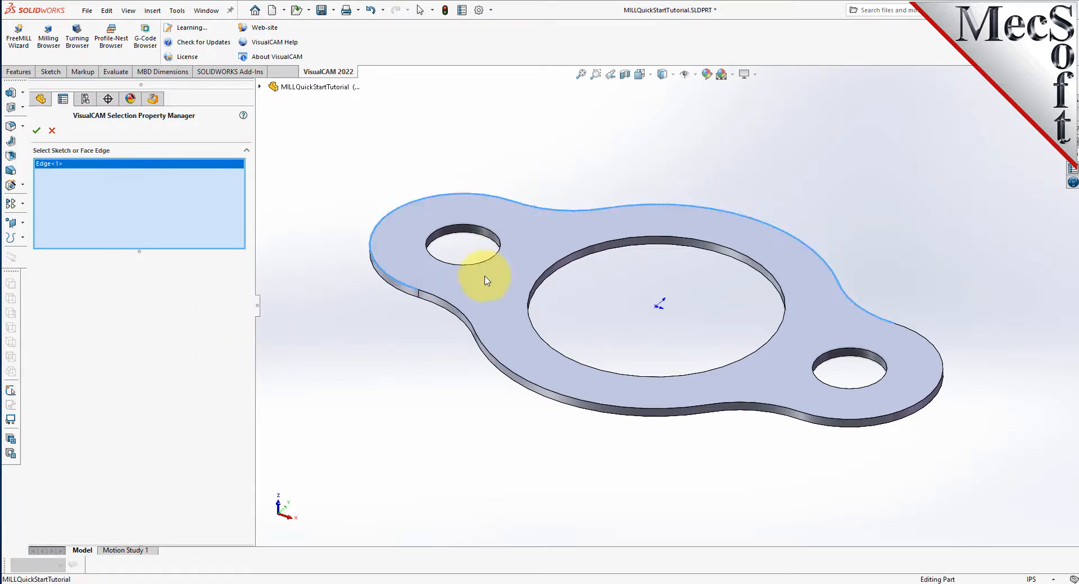
{"action": "left_click", "coordinate": [450, 308]}
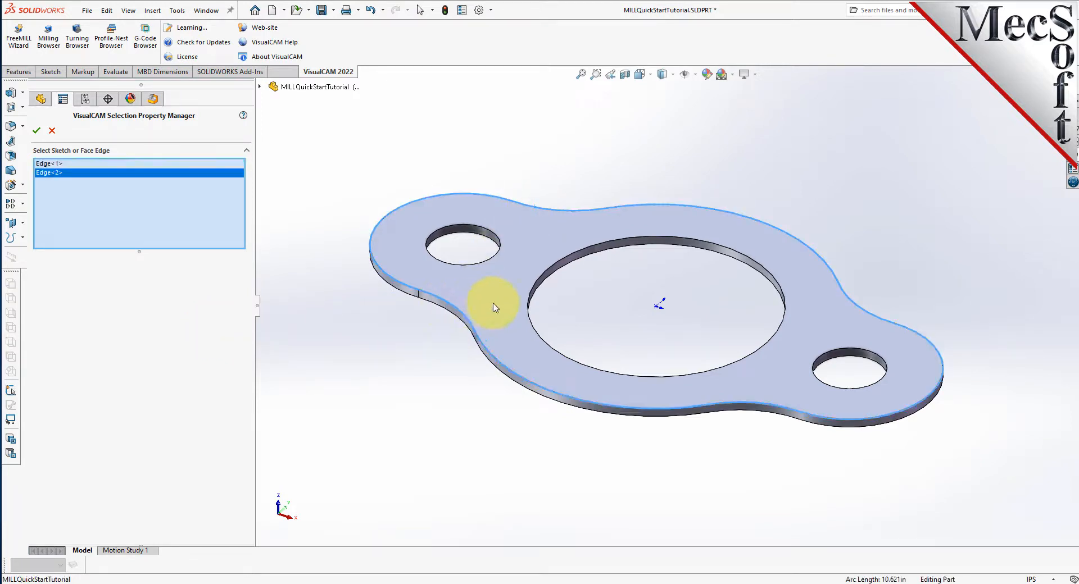
{"action": "left_click", "coordinate": [37, 131]}
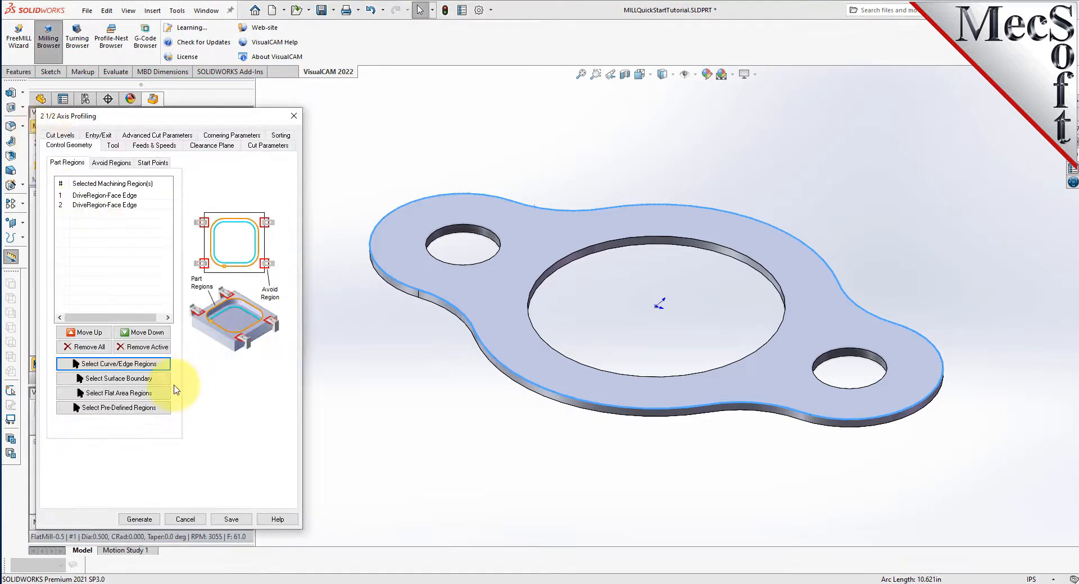
- Set the cutting side for closed curves to Outside and generate the perimeter profiling toolpath
{"action": "left_click", "coordinate": [267, 145]}
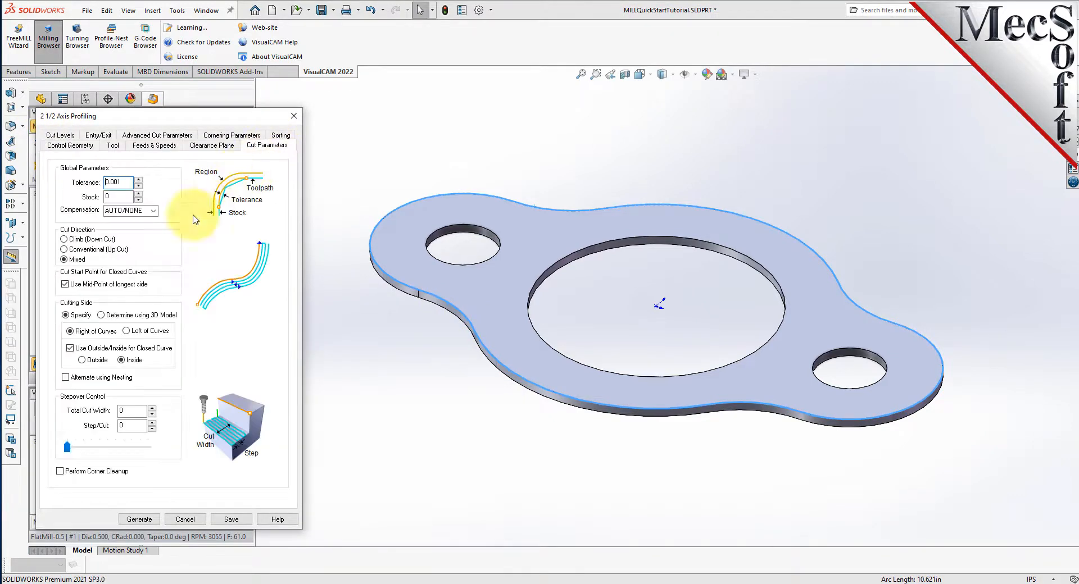
{"action": "left_click", "coordinate": [82, 360]}
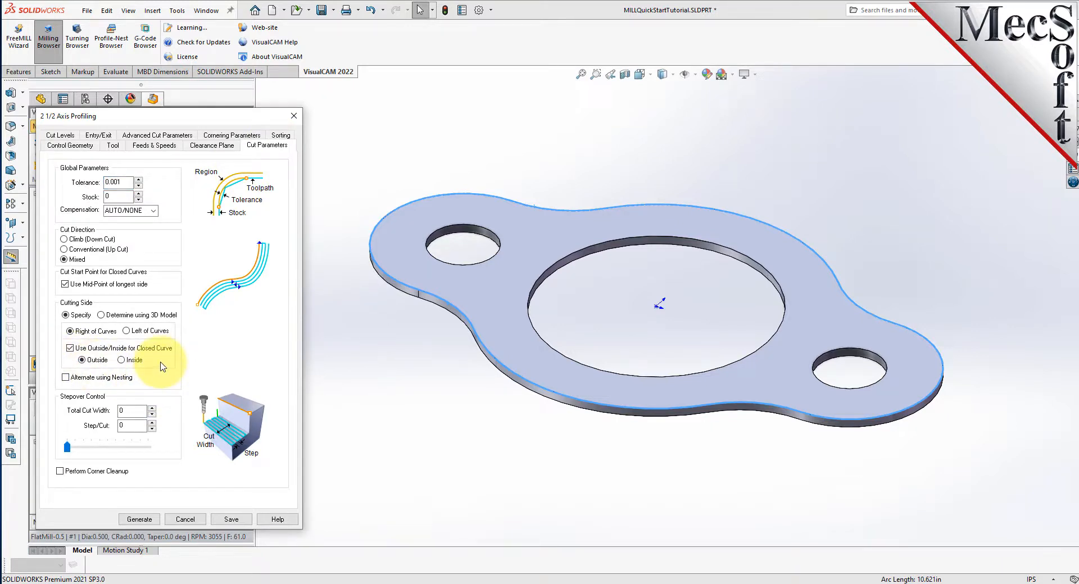
{"action": "left_click", "coordinate": [140, 519]}
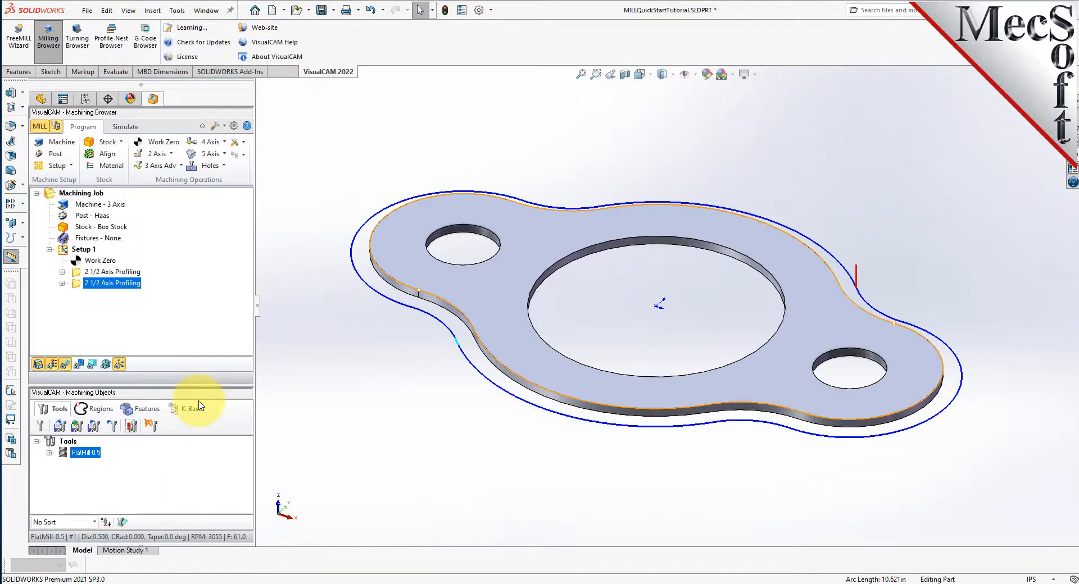
{"action": "middle_click_drag", "start_coordinate": [601, 314], "coordinate": [597, 361]}
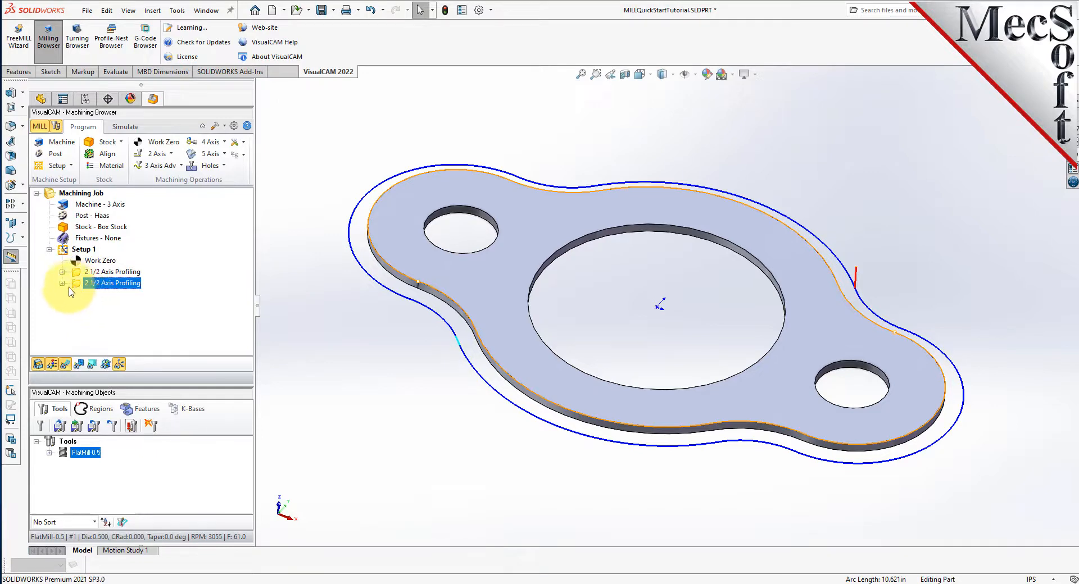
- Simulate the perimeter profiling operation and examine the flange outline and holding bridges in the cut stock
{"action": "left_click", "coordinate": [126, 128]}
{"action": "left_click", "coordinate": [131, 155]}
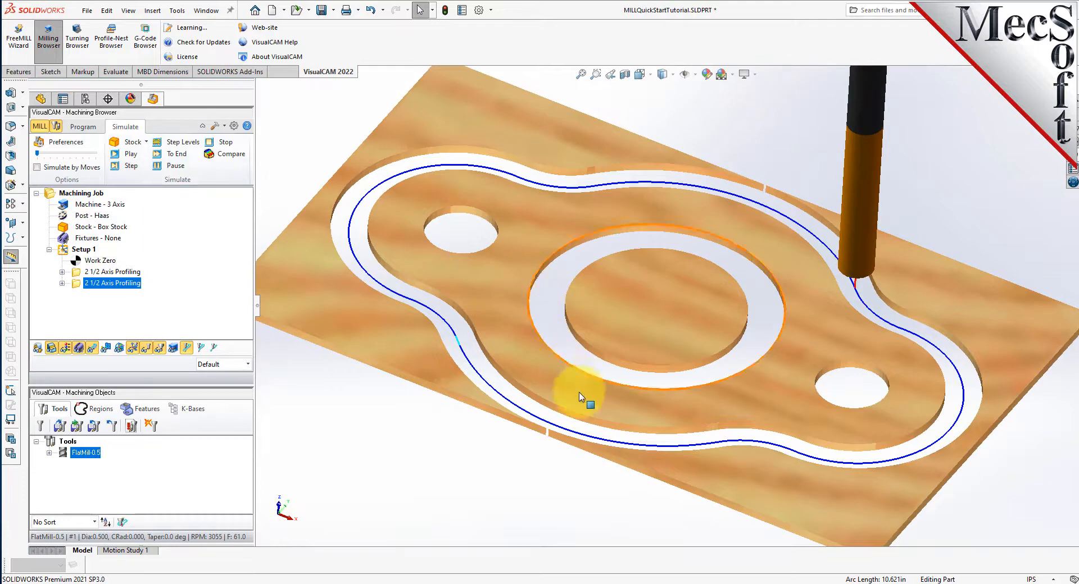
{"action": "middle_click_drag", "start_coordinate": [573, 458], "coordinate": [585, 391]}
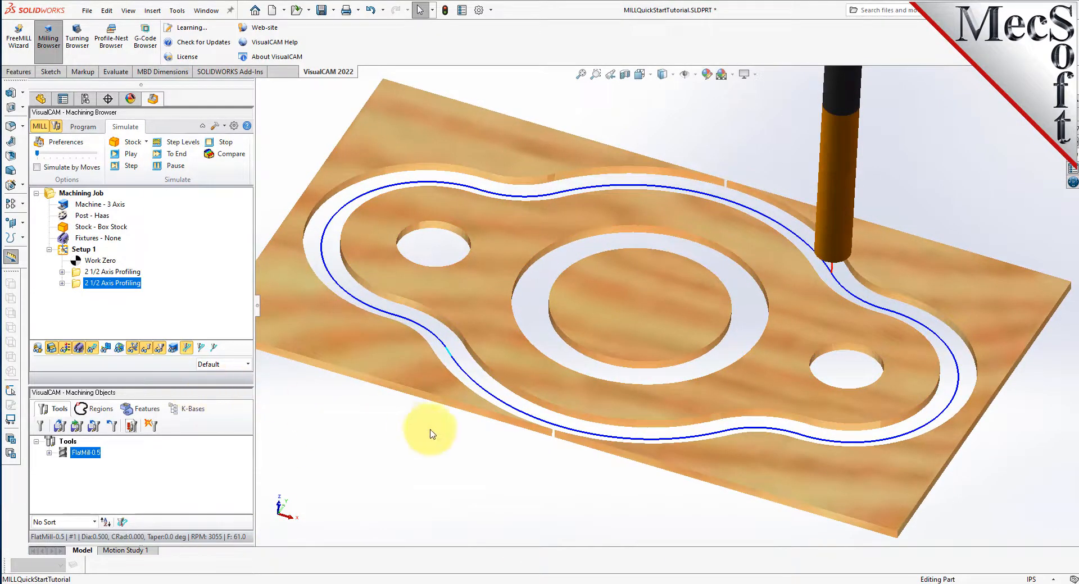
{"action": "scroll", "coordinate": [528, 440], "scroll_direction": "up", "scroll_amount": 2}
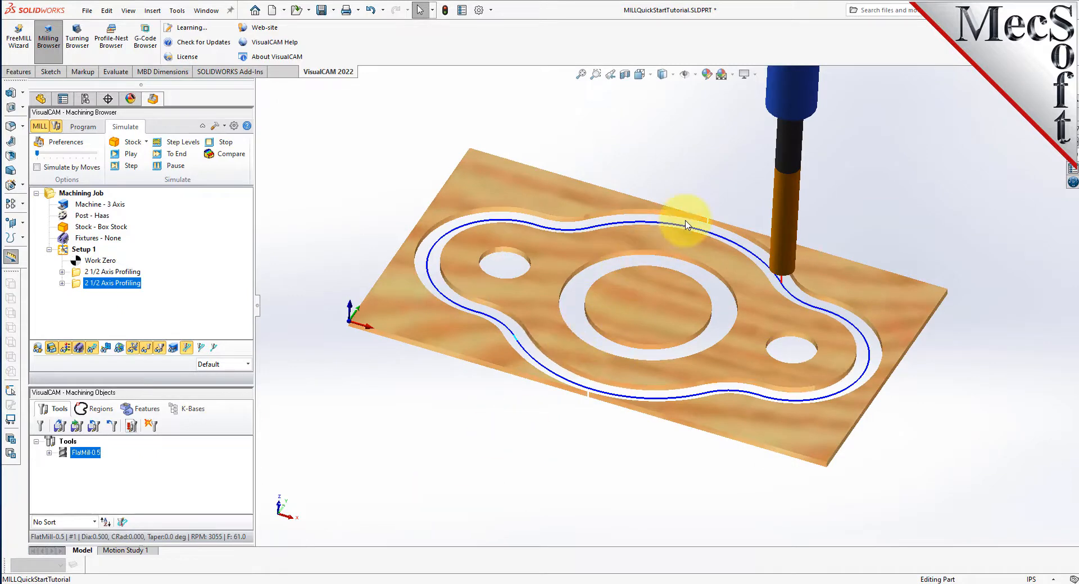
{"action": "scroll", "coordinate": [684, 222], "scroll_direction": "down", "scroll_amount": 1}
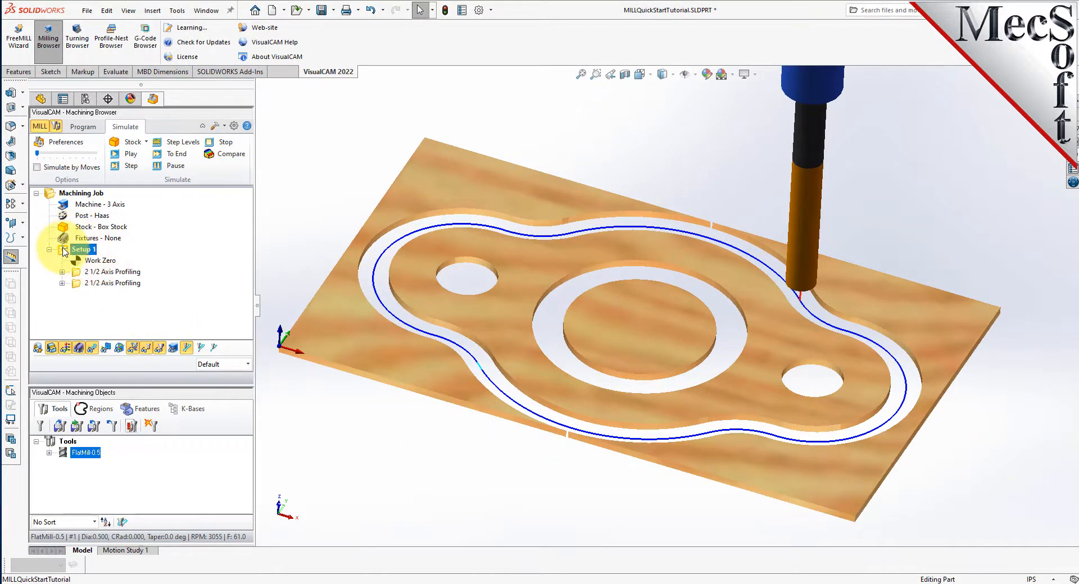
- Post-process all of Setup 1 with the Haas post, saving the G-code as Setup 1.nc in the QuickStart folder
{"action": "left_click", "coordinate": [92, 251]}
{"action": "right_click", "coordinate": [93, 252]}
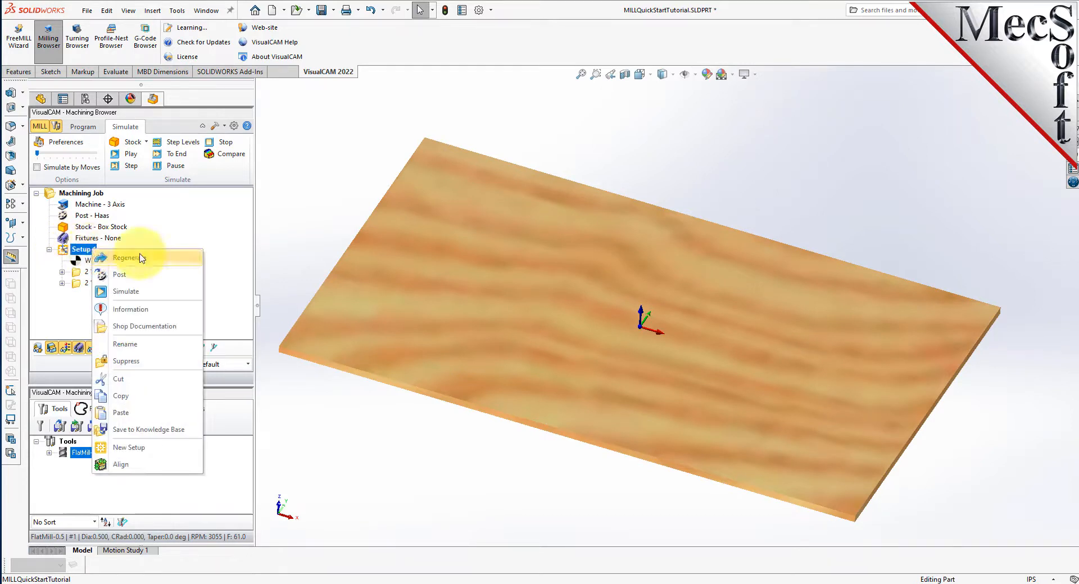
{"action": "left_click", "coordinate": [139, 281]}
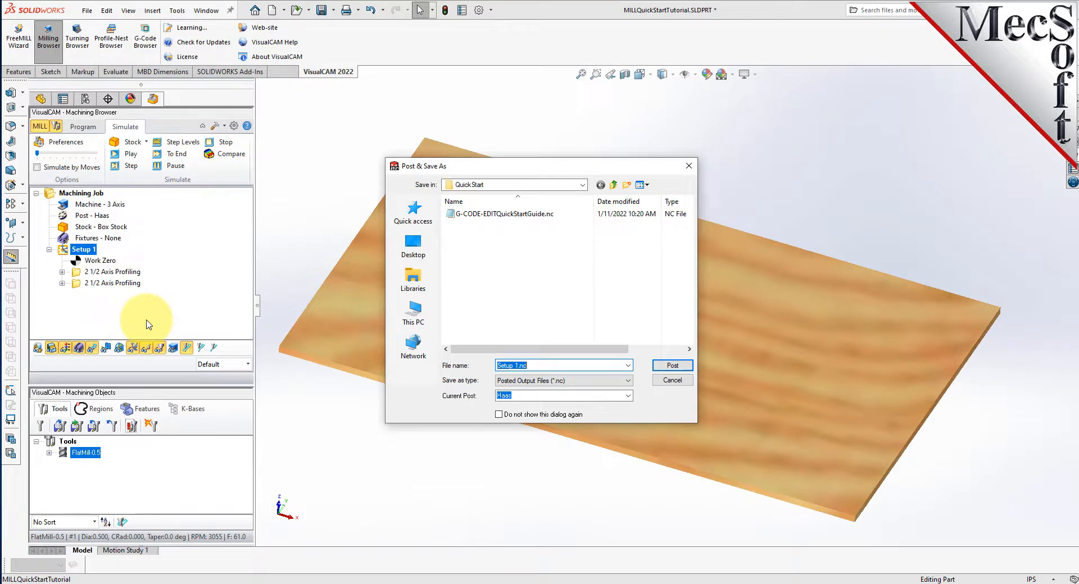
{"action": "left_click", "coordinate": [680, 366]}
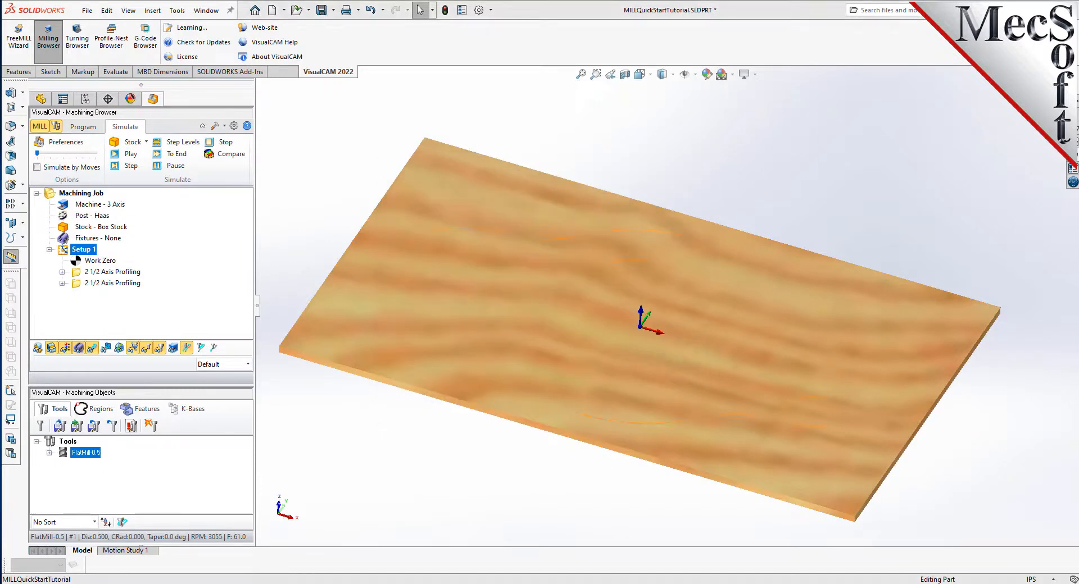
- Review the posted G-code file Setup 1.nc in Notepad and close it
{"action": "left_click_drag", "start_coordinate": [1, 138], "coordinate": [669, 53]}
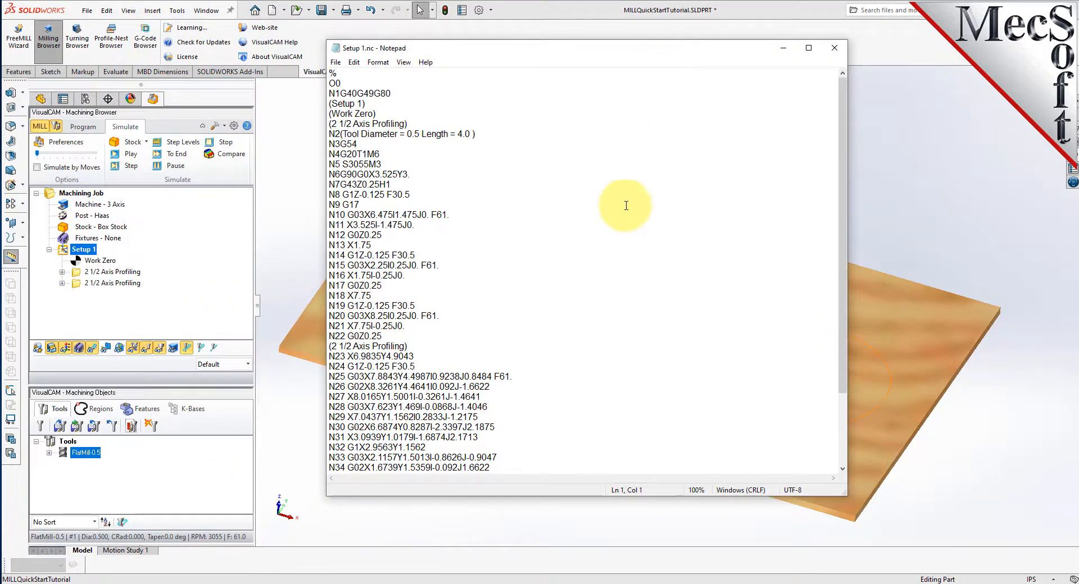
{"action": "scroll", "coordinate": [619, 211], "scroll_direction": "down", "scroll_amount": 5}
{"action": "scroll", "coordinate": [571, 242], "scroll_direction": "up", "scroll_amount": 5}
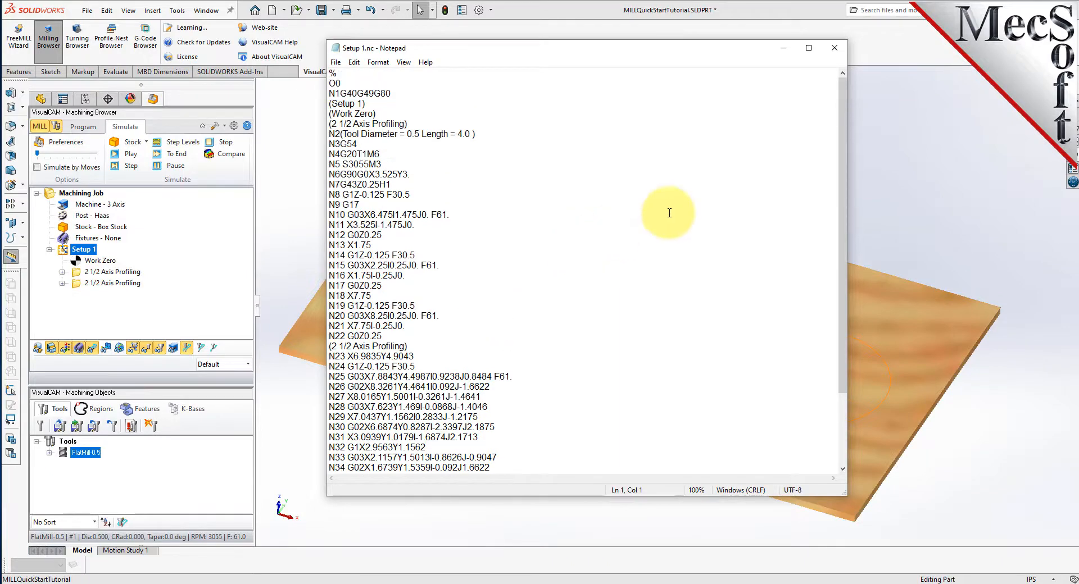
{"action": "left_click", "coordinate": [833, 49]}
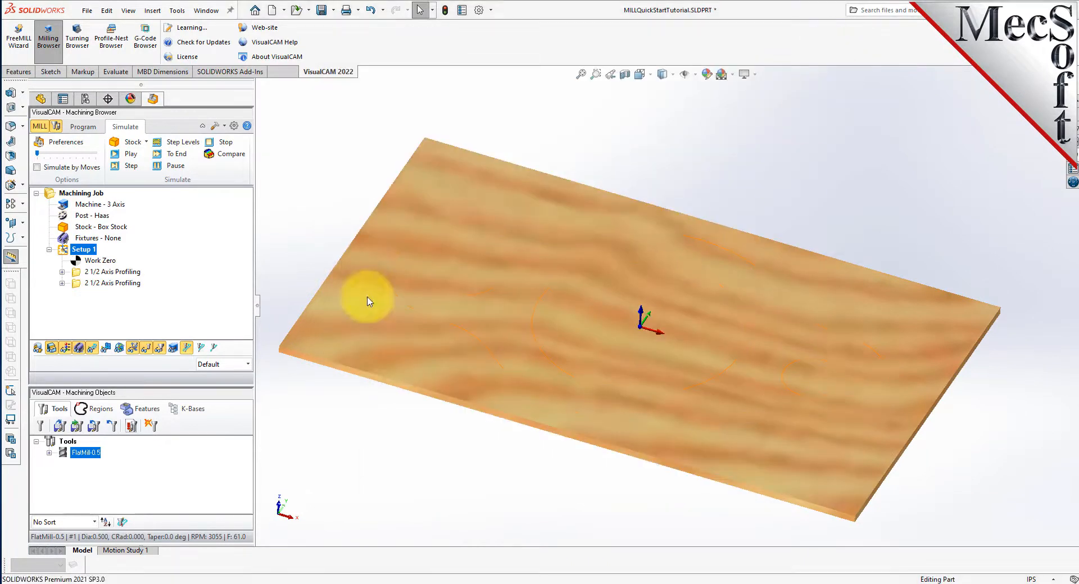
- Return to programming mode and check the machining operations information for Setup 1, examining both profiling operations' feeds, speeds and machining times
{"action": "left_click", "coordinate": [84, 127]}
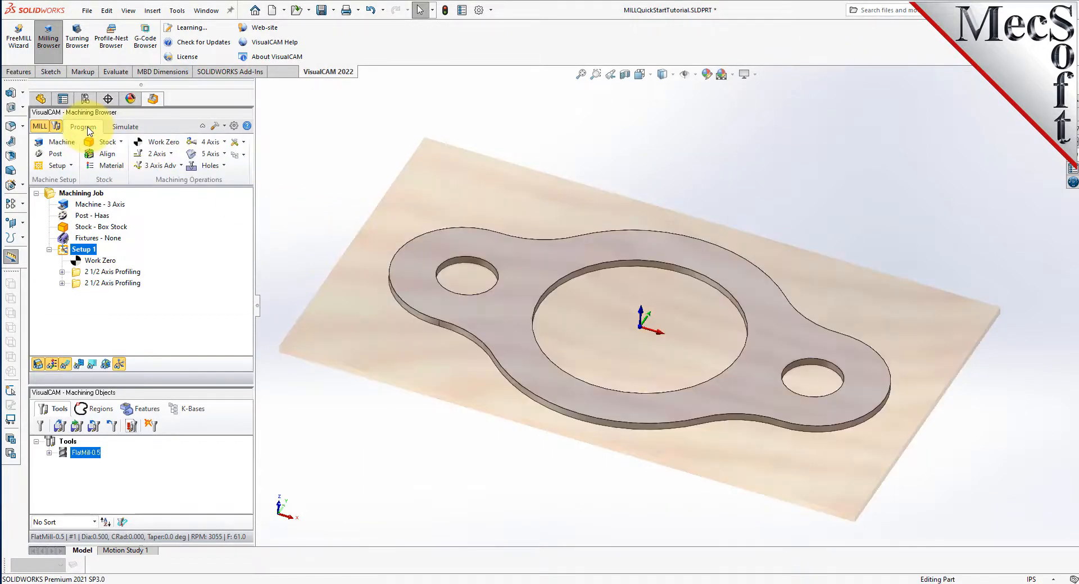
{"action": "mouse_move", "coordinate": [482, 313]}
{"action": "middle_mouse_down"}
{"action": "mouse_move", "coordinate": [494, 305]}
{"action": "mouse_move", "coordinate": [494, 321]}
{"action": "middle_mouse_up"}
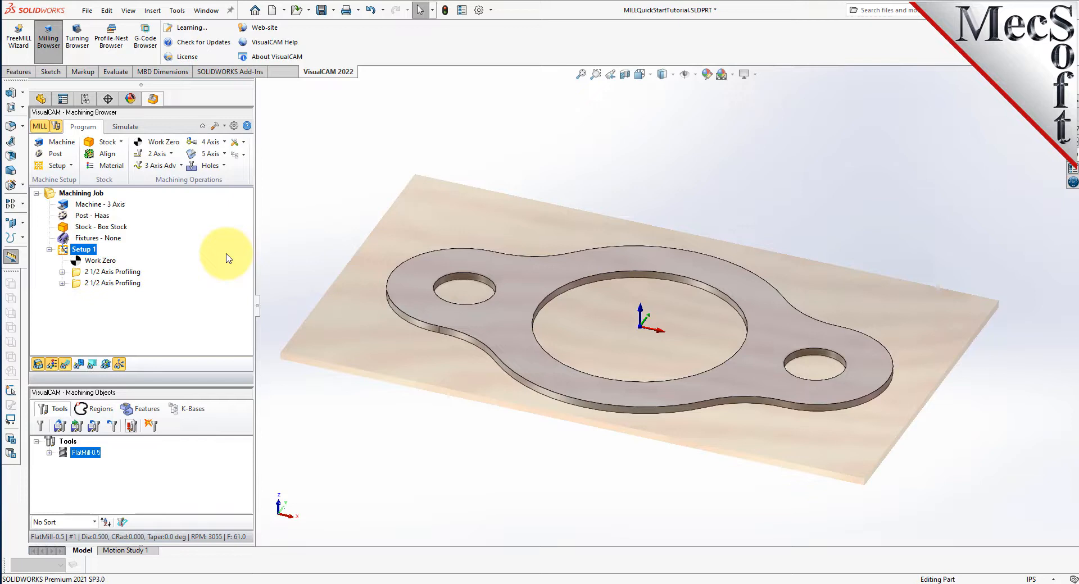
{"action": "right_click", "coordinate": [94, 253]}
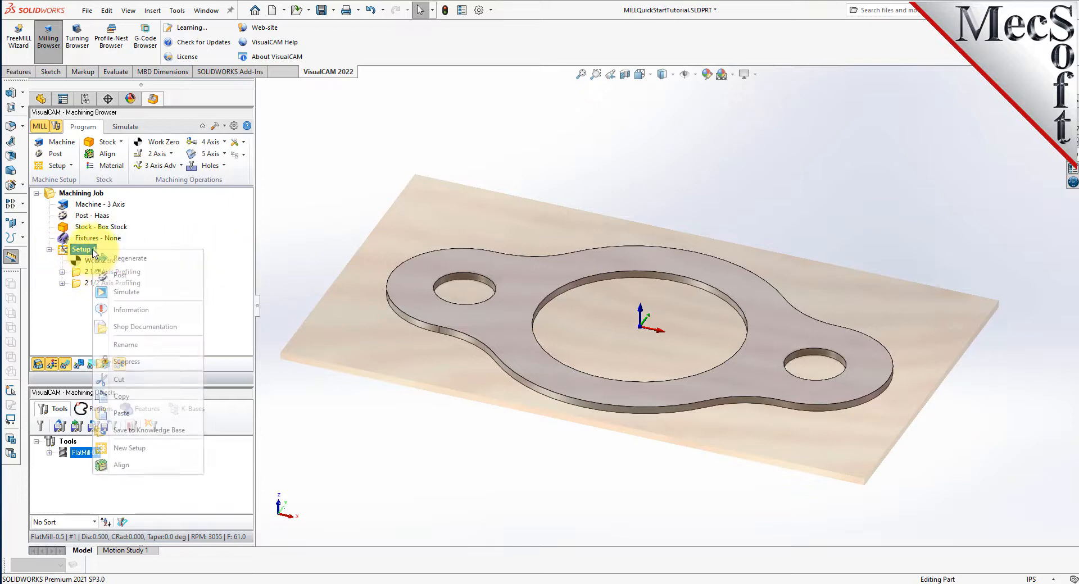
{"action": "left_click", "coordinate": [170, 313]}
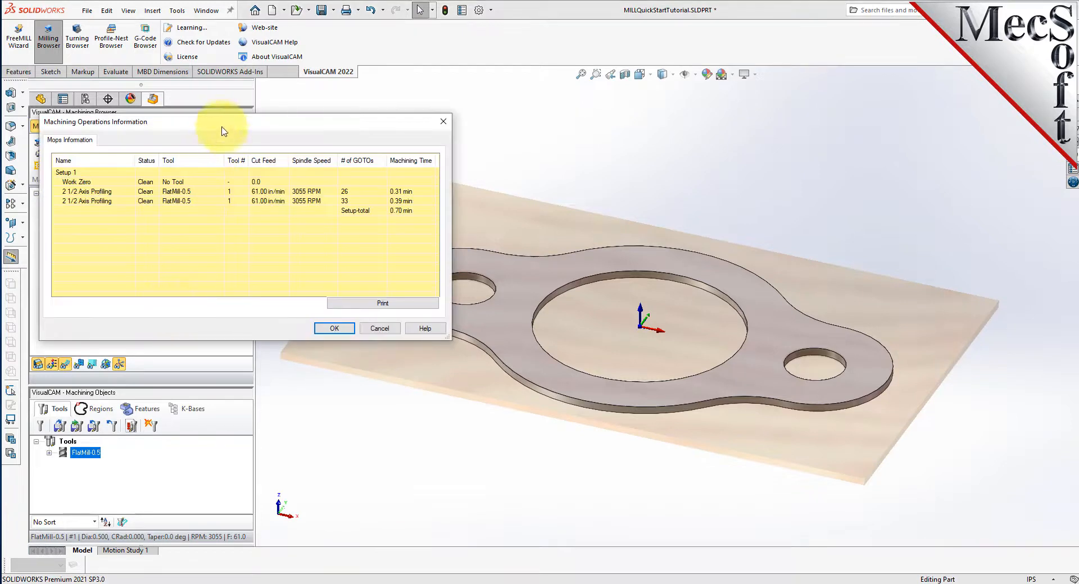
{"action": "left_click_drag", "start_coordinate": [222, 131], "coordinate": [504, 200]}
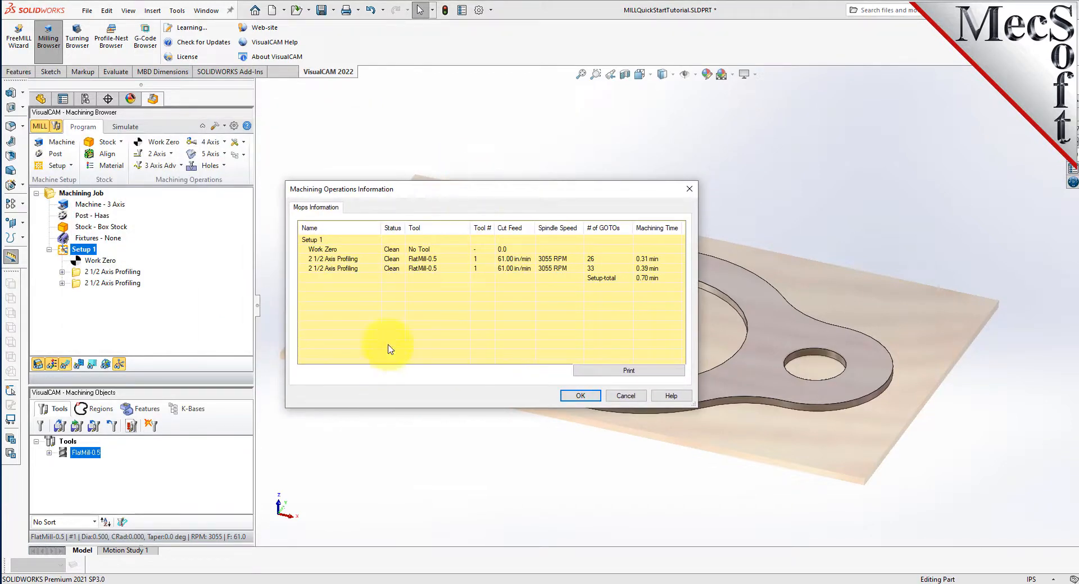
{"action": "left_click", "coordinate": [327, 259]}
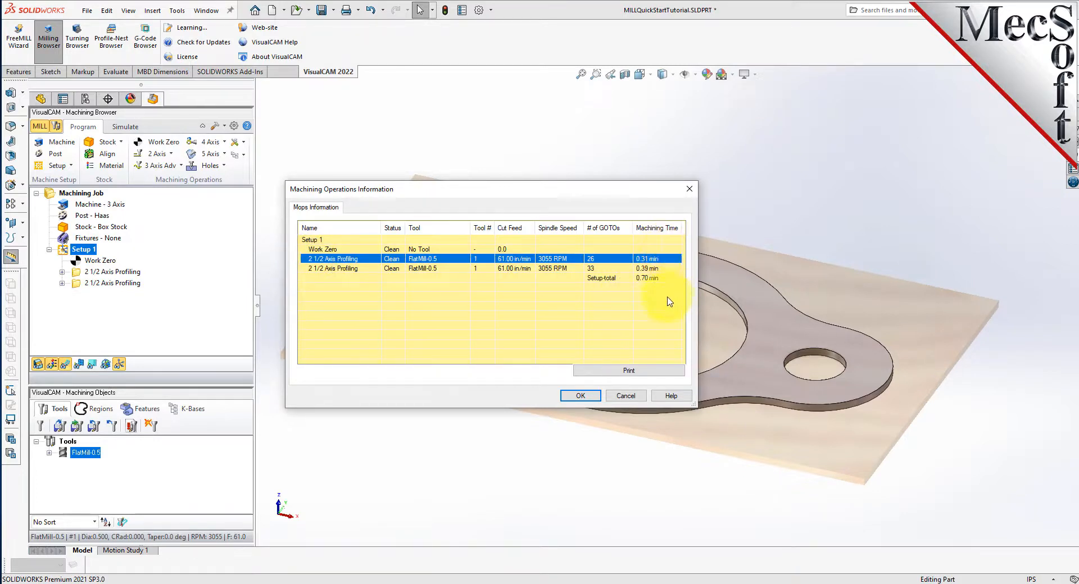
{"action": "left_click", "coordinate": [350, 270]}
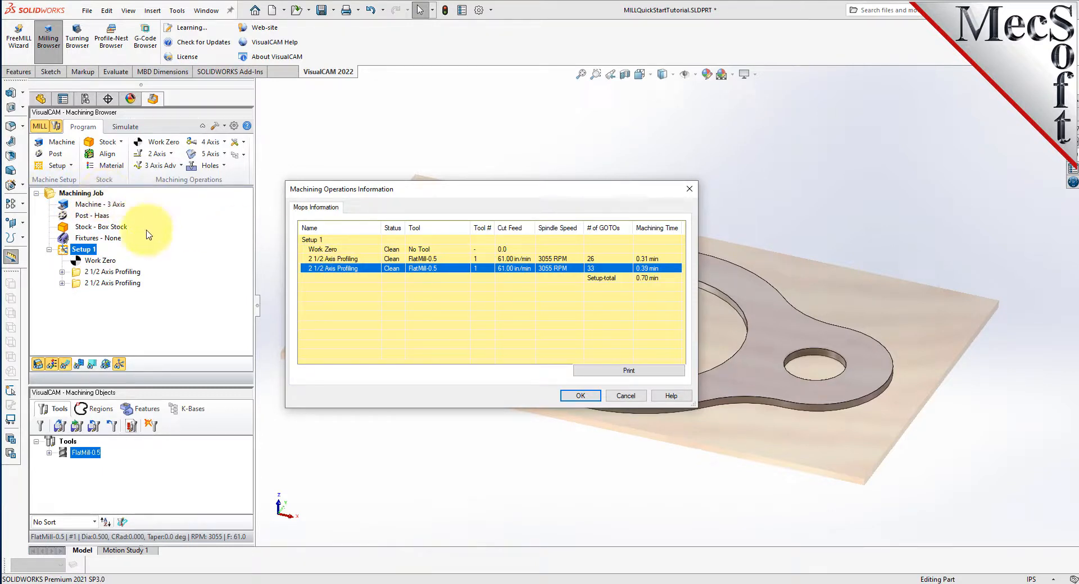
{"action": "left_click", "coordinate": [581, 396]}
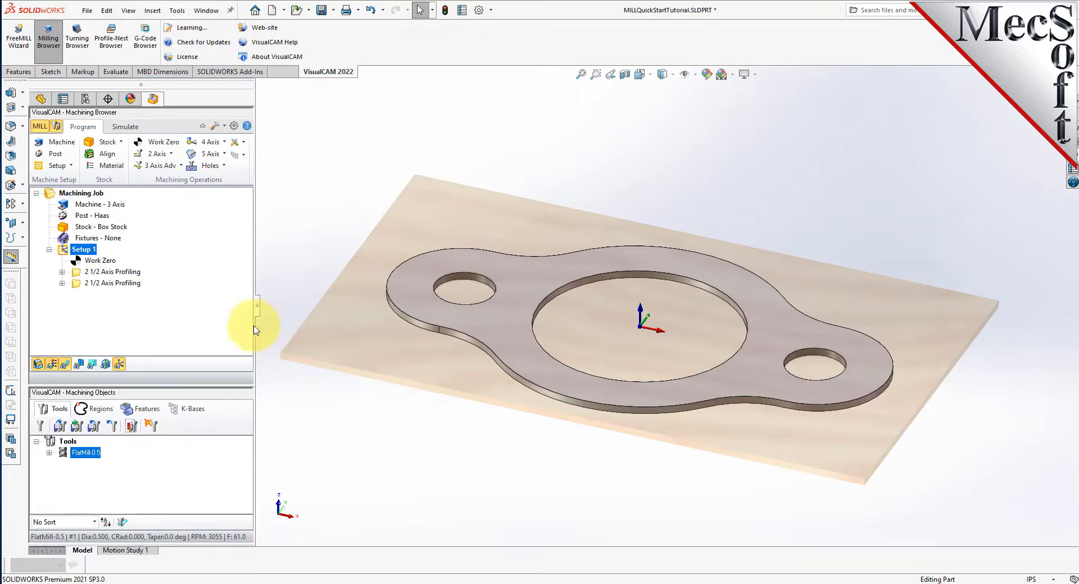
- Generate shop documentation for Setup 1 with the Template1 output template, saving it as MILLQuickStartTutorial.htm in the QuickStart folder
{"action": "right_click", "coordinate": [93, 253]}
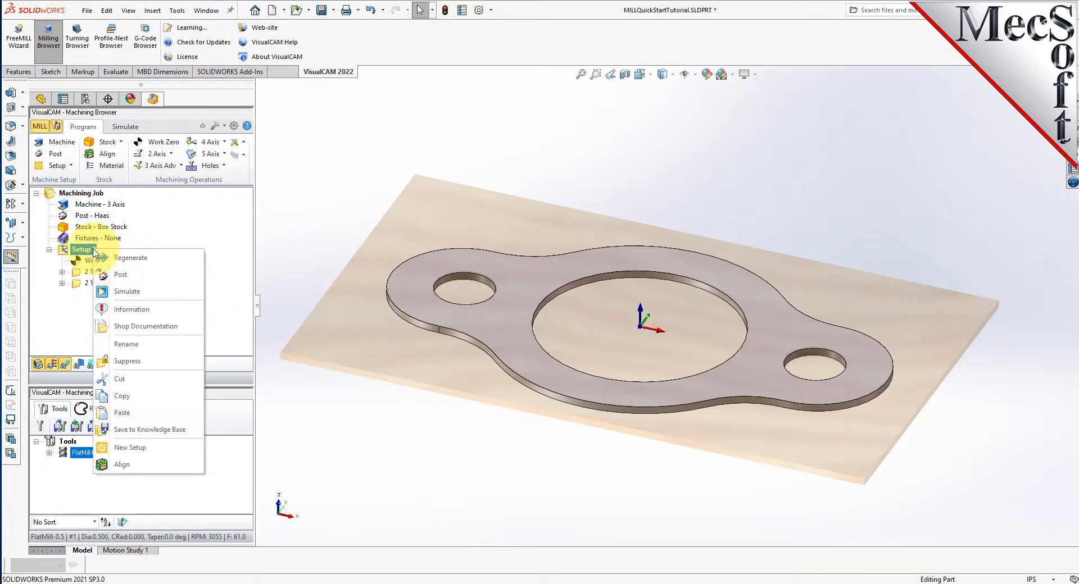
{"action": "left_click", "coordinate": [198, 328]}
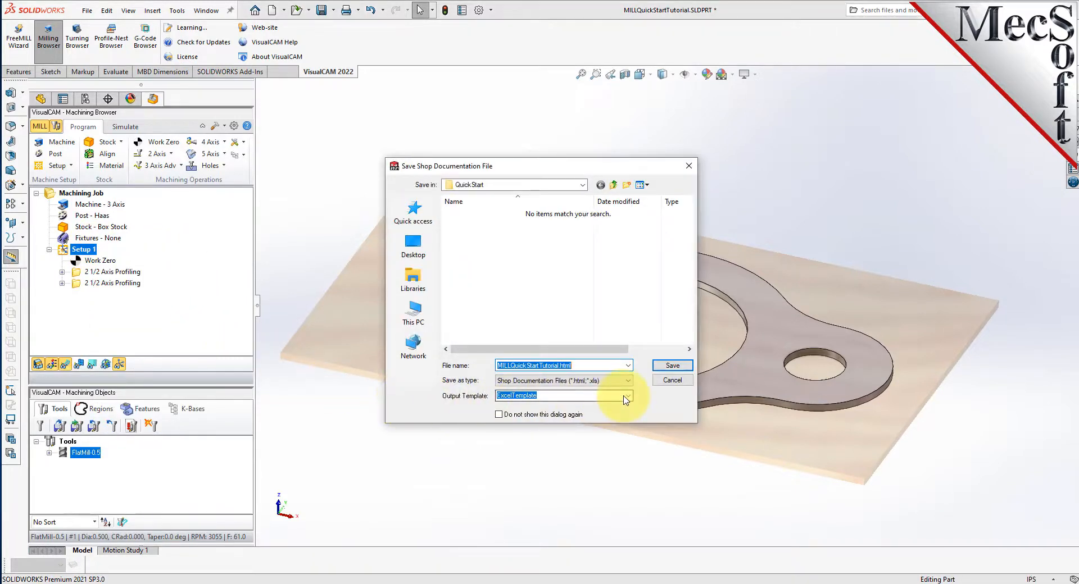
{"action": "left_click", "coordinate": [629, 396]}
{"action": "left_click", "coordinate": [525, 414]}
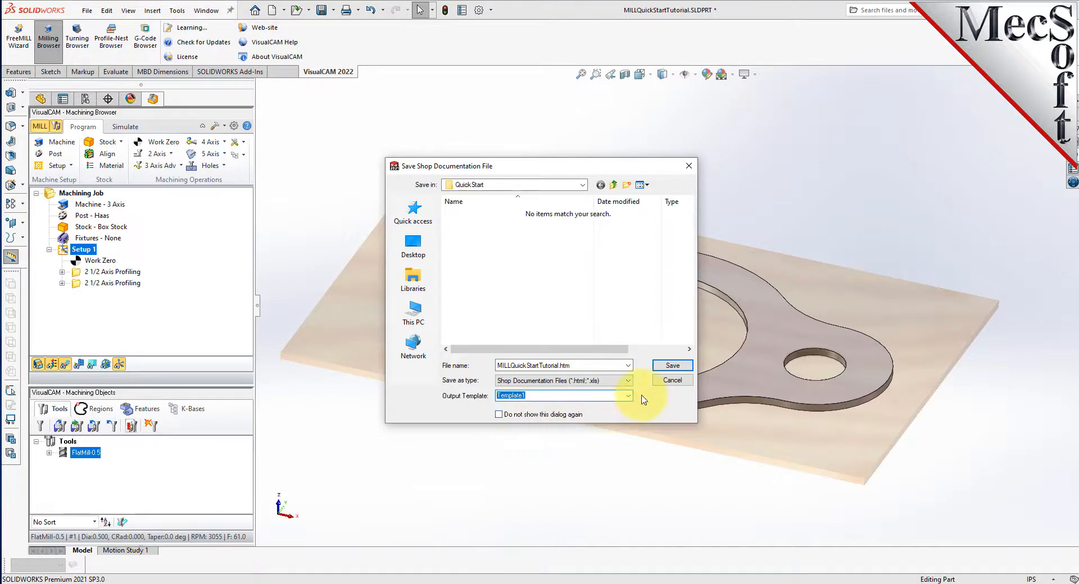
{"action": "left_click", "coordinate": [673, 366]}
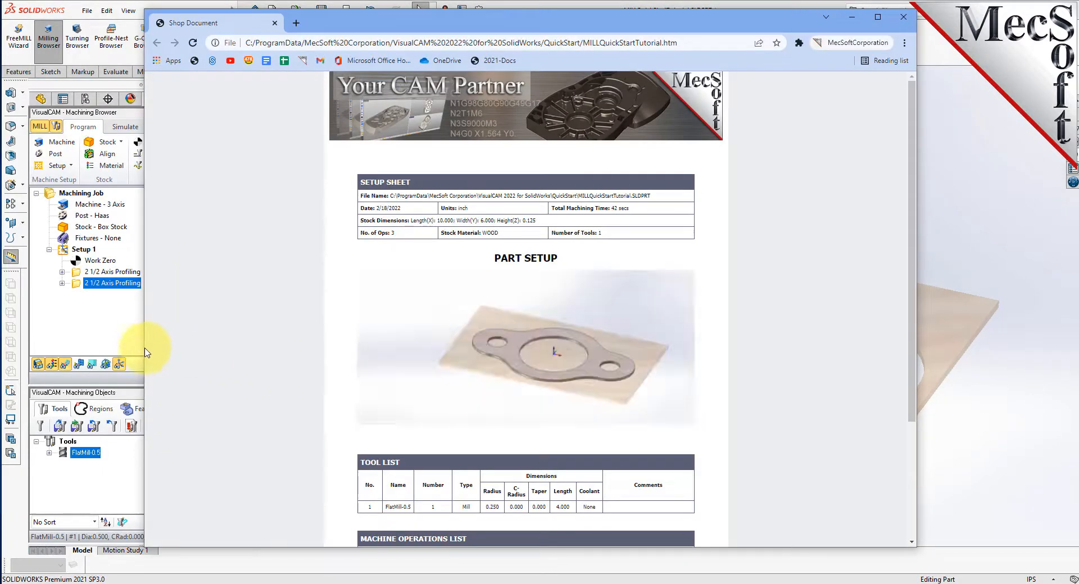
- Narrow the browser window and review the shop document's setup sheet, part setup image, tool list and machine operations list
{"action": "left_click_drag", "start_coordinate": [153, 344], "coordinate": [423, 366]}
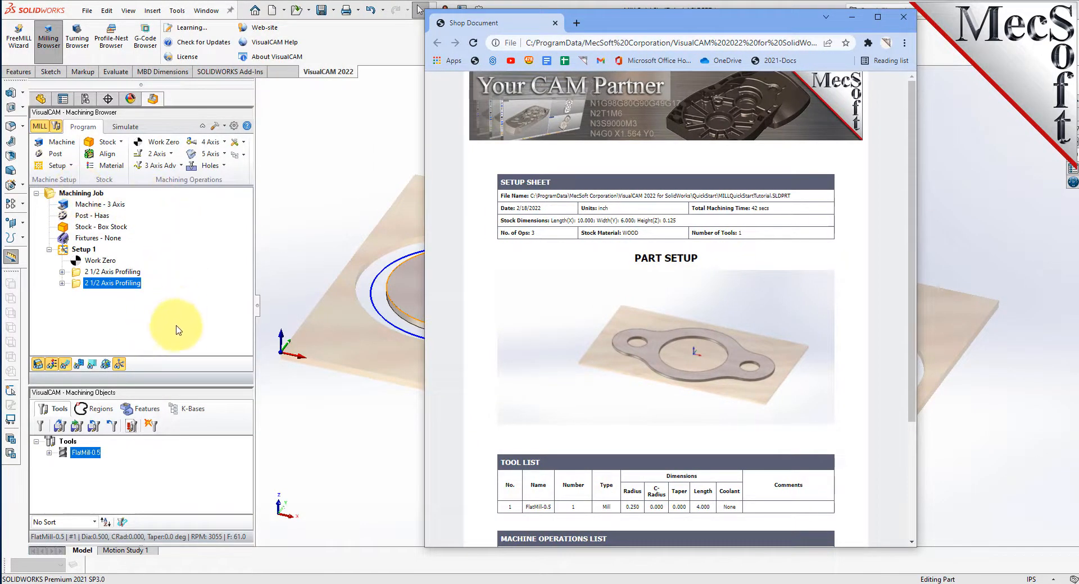
{"action": "left_click_drag", "start_coordinate": [703, 191], "coordinate": [495, 233]}
{"action": "scroll", "coordinate": [638, 269], "scroll_direction": "down", "scroll_amount": 3}
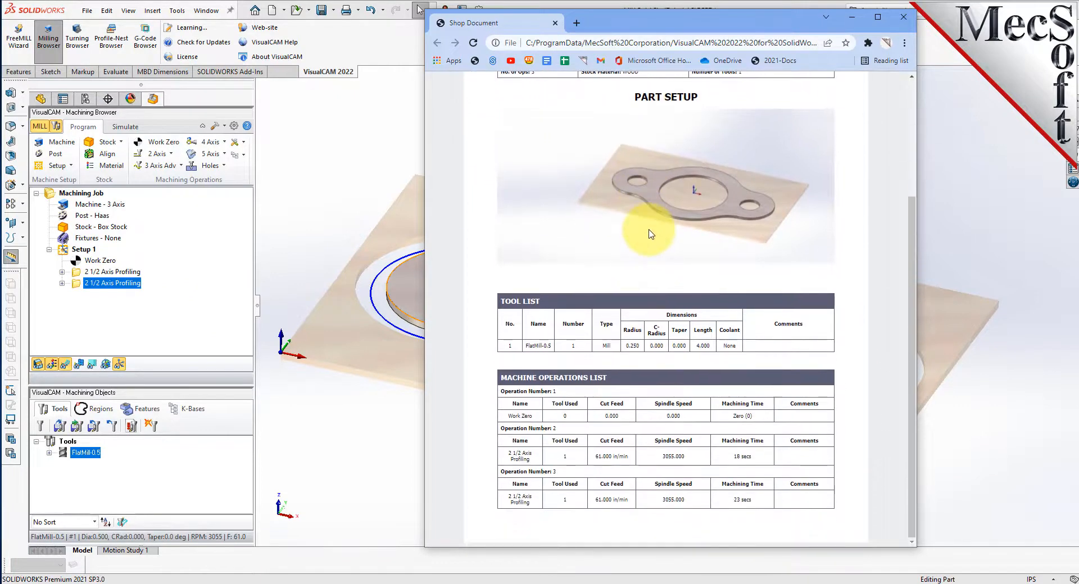
{"action": "left_click_drag", "start_coordinate": [555, 303], "coordinate": [494, 301]}
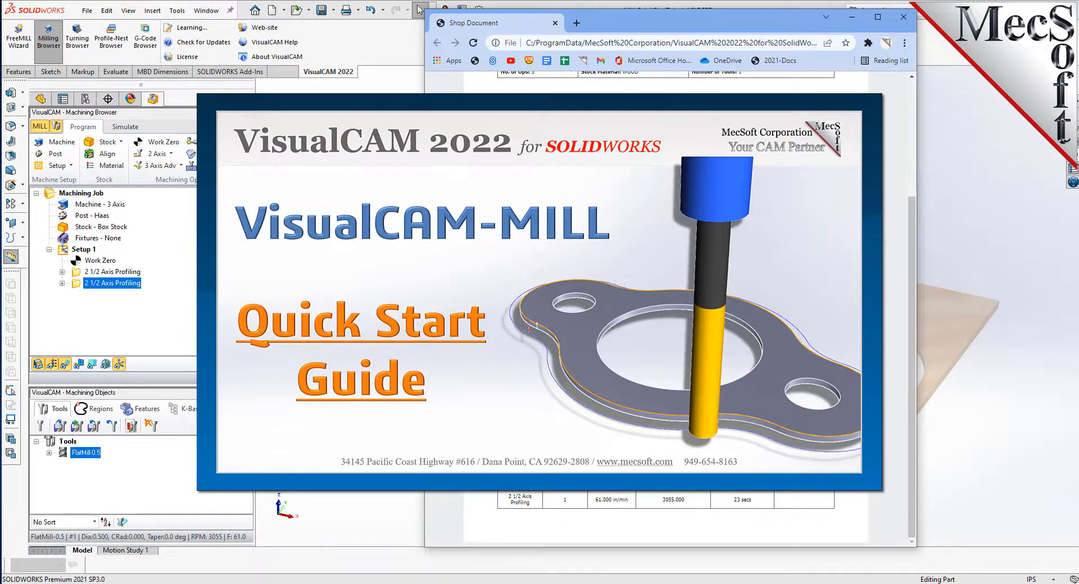
{"action": "scroll", "coordinate": [578, 497], "scroll_direction": "up", "scroll_amount": 5}
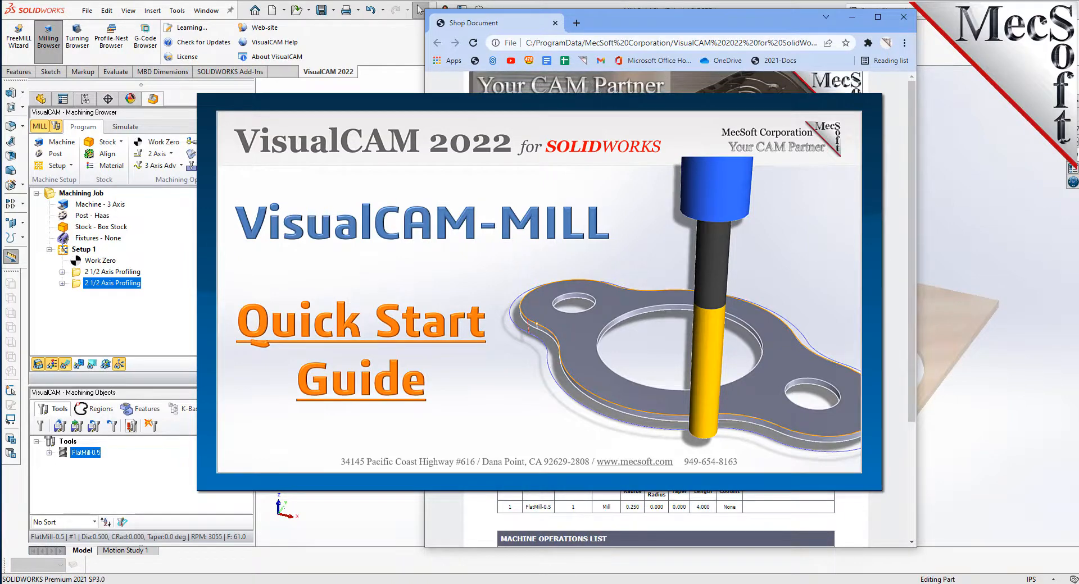